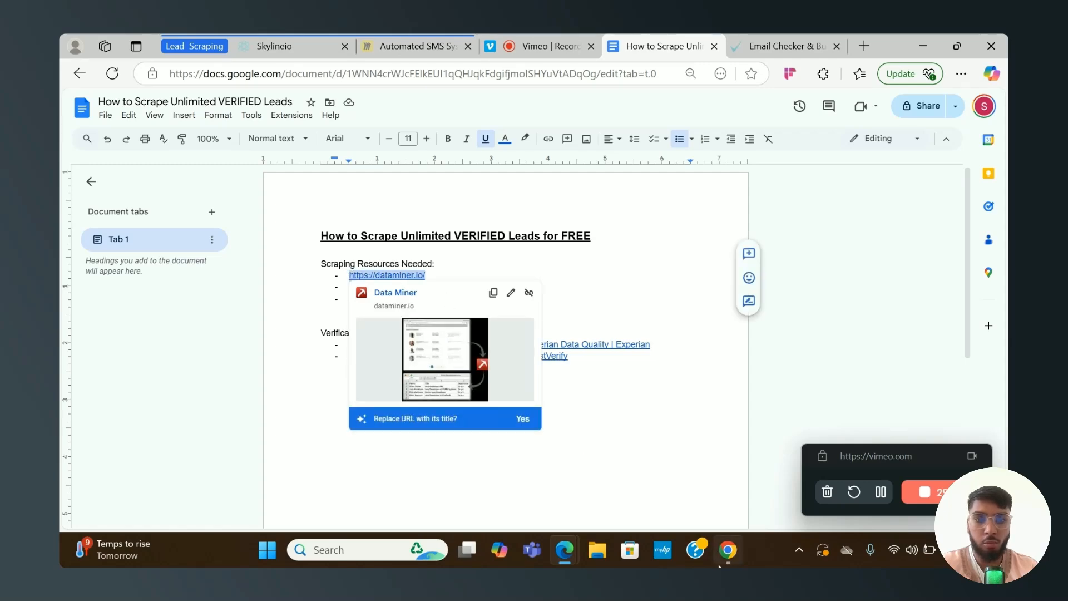
Switch to Chrome and look over the Data Miner homepage at dataminer.io
click(728, 550)
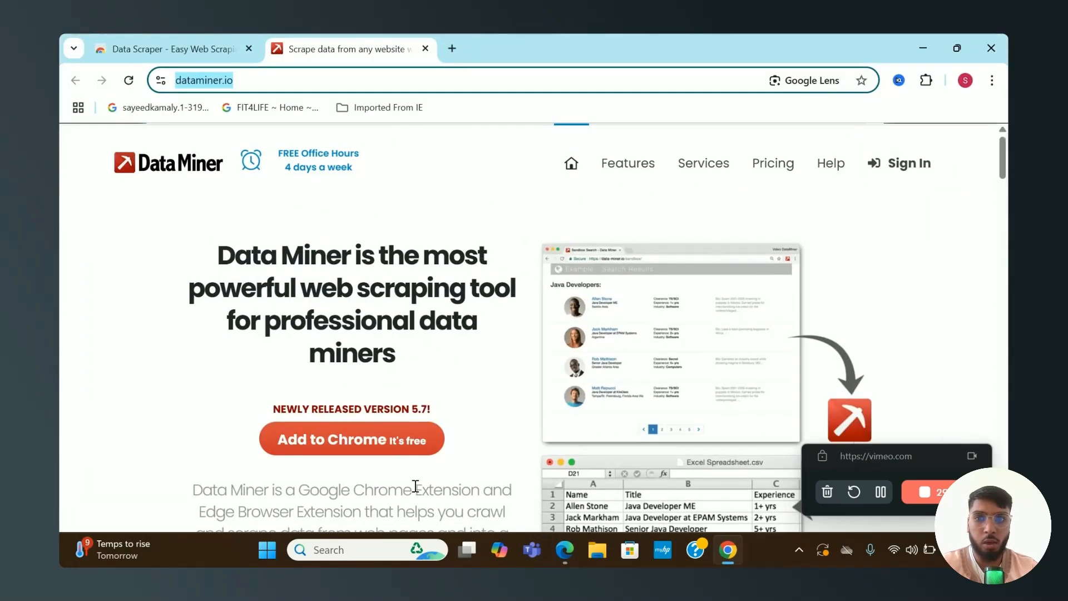
scroll(415, 486, down, 1)
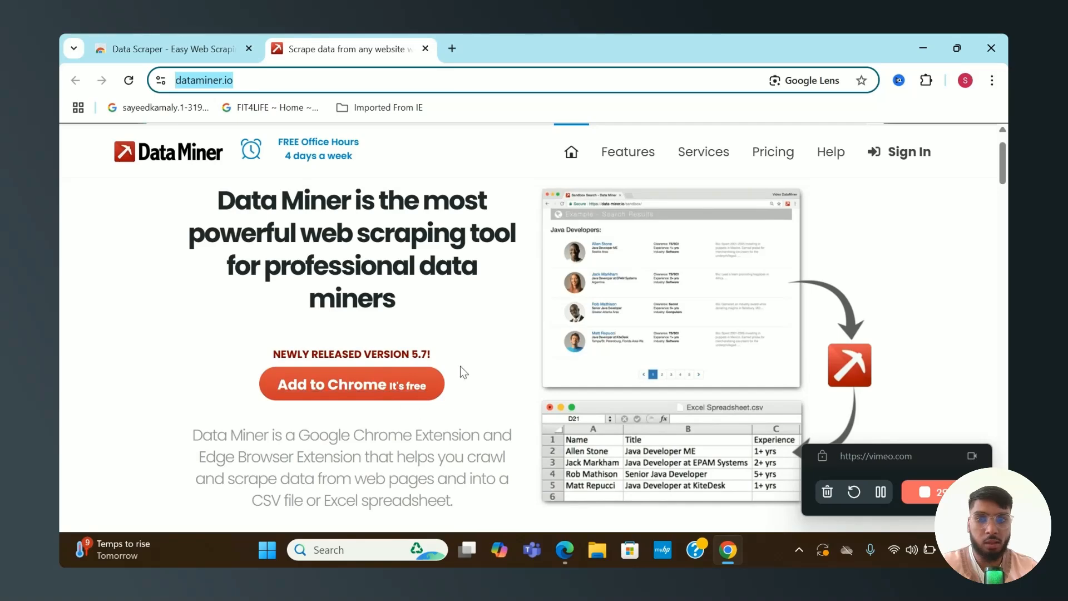
click(880, 491)
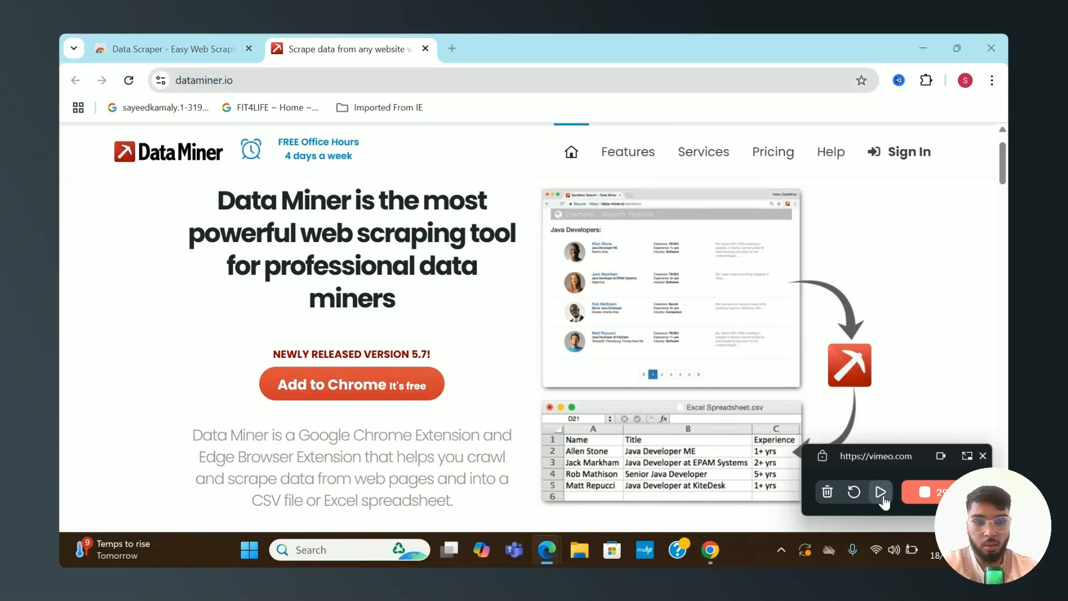
click(880, 492)
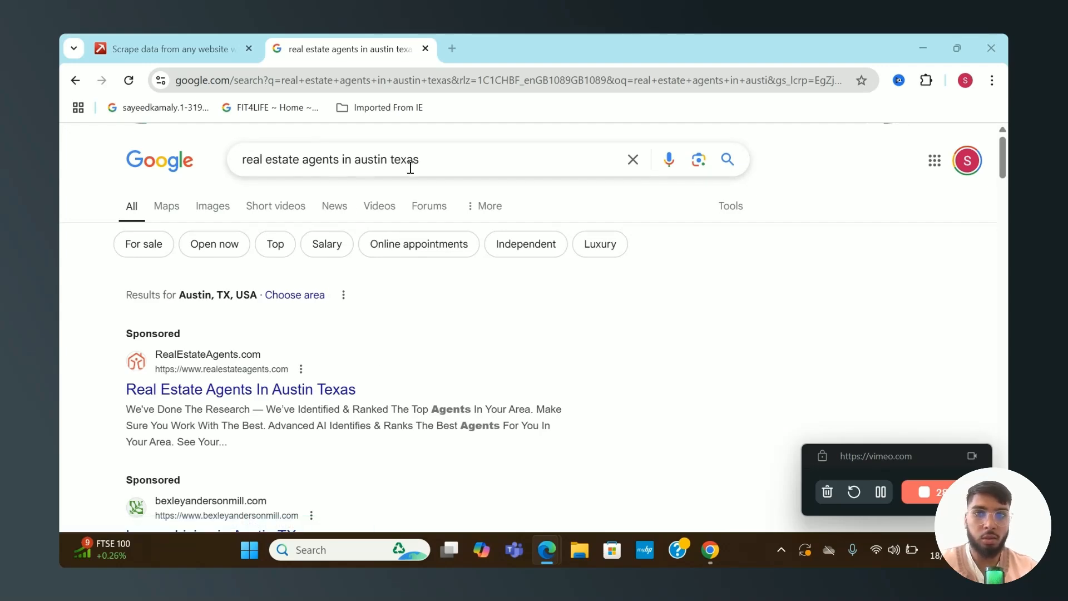
Open the full business listings from the Google results for "real estate agents in austin texas"
scroll(378, 309, down, 3)
scroll(381, 310, up, 3)
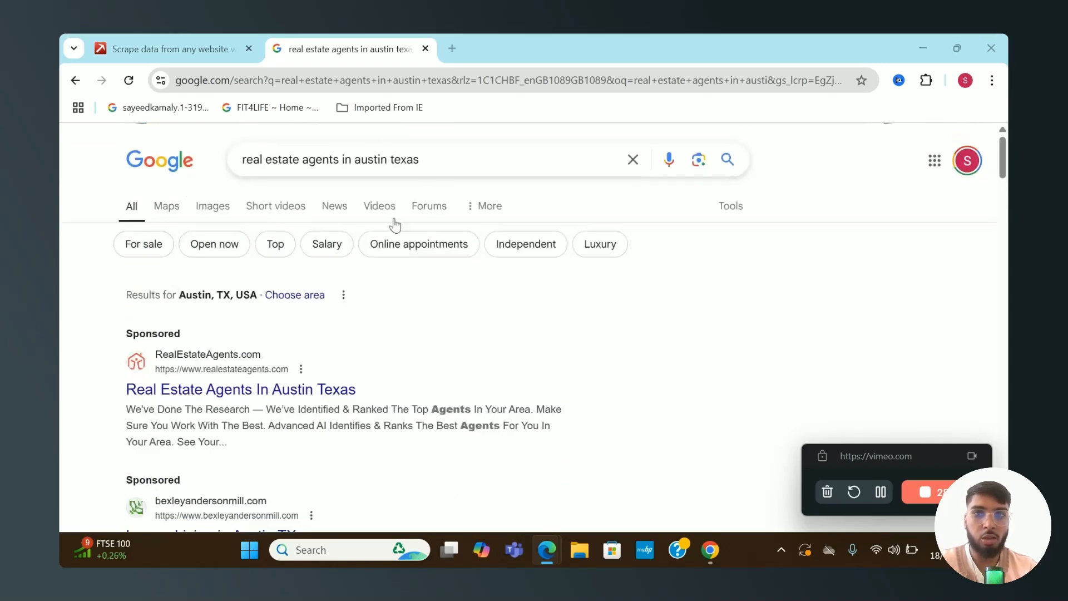
scroll(322, 420, down, 5)
scroll(321, 417, down, 5)
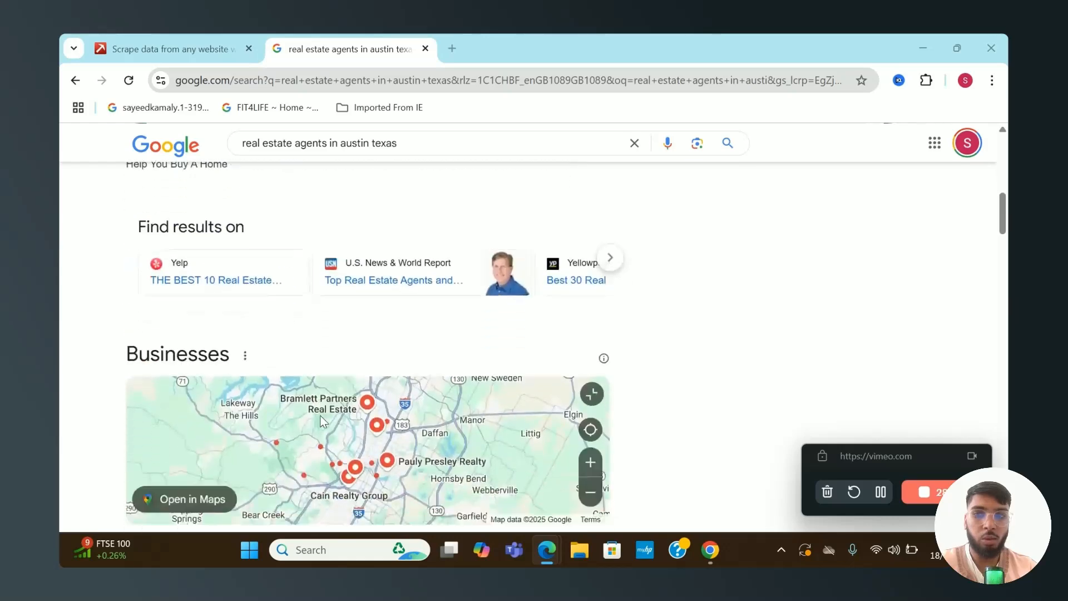
drag(130, 193, 232, 210)
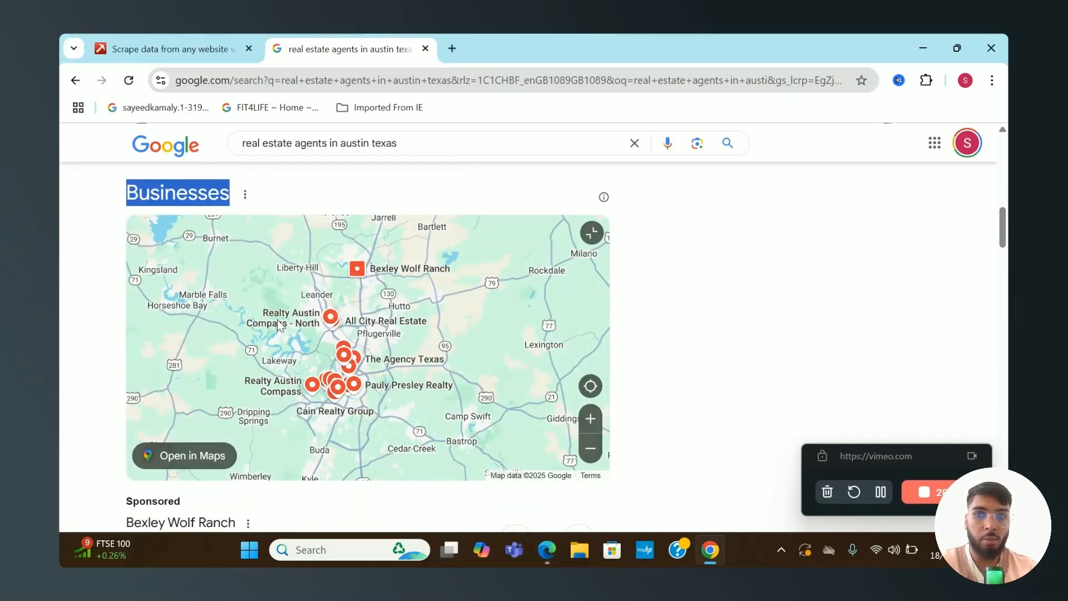
scroll(278, 326, down, 3)
scroll(715, 499, down, 5)
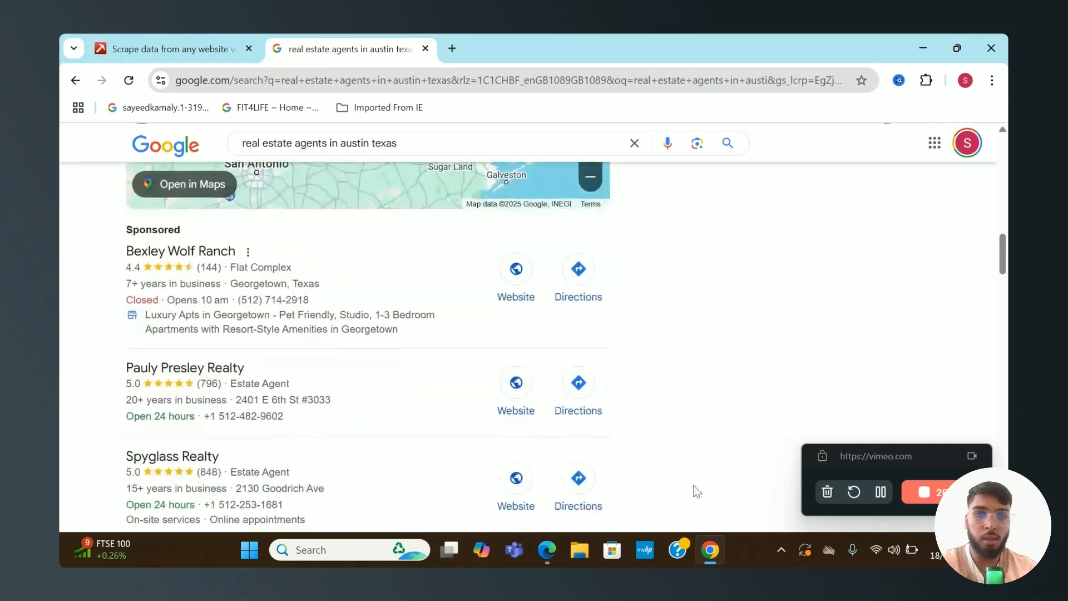
scroll(668, 457, down, 6)
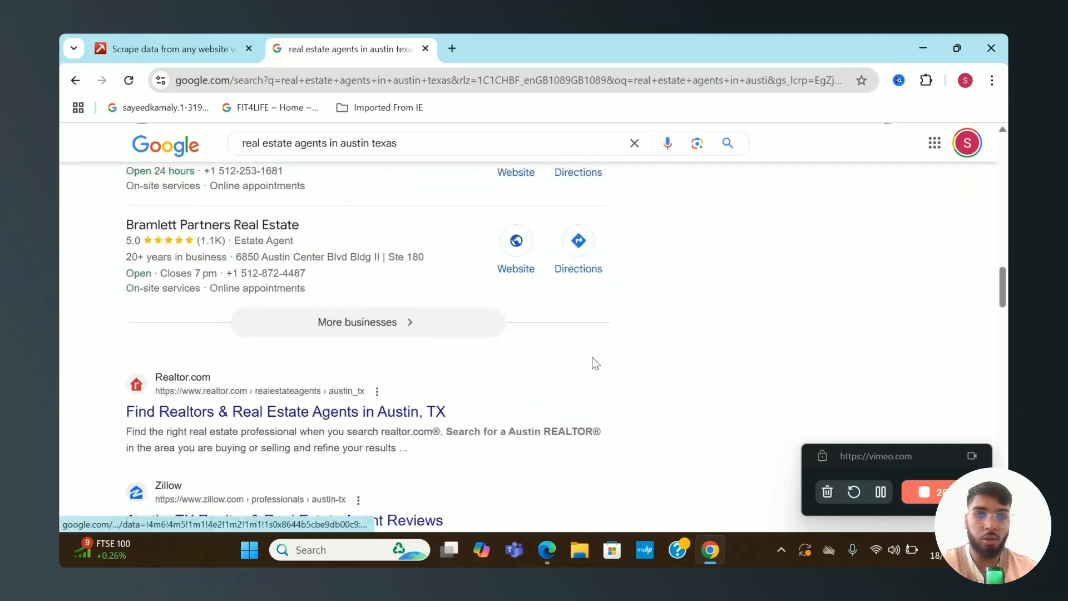
click(414, 313)
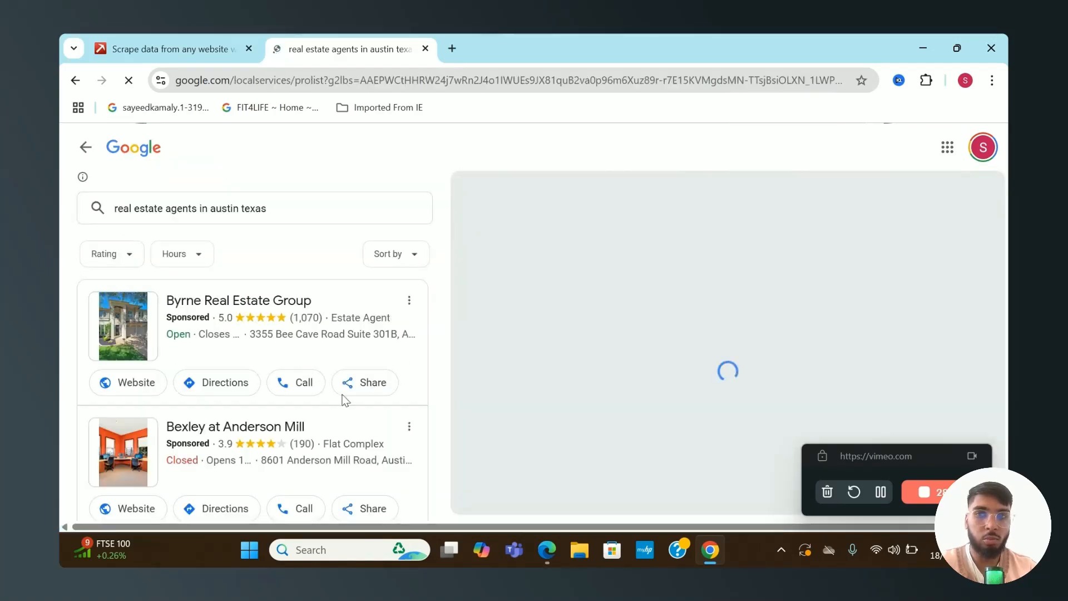
Browse the Austin real estate agent listings, examining the ratings, locations and contact details of the businesses
scroll(383, 409, down, 5)
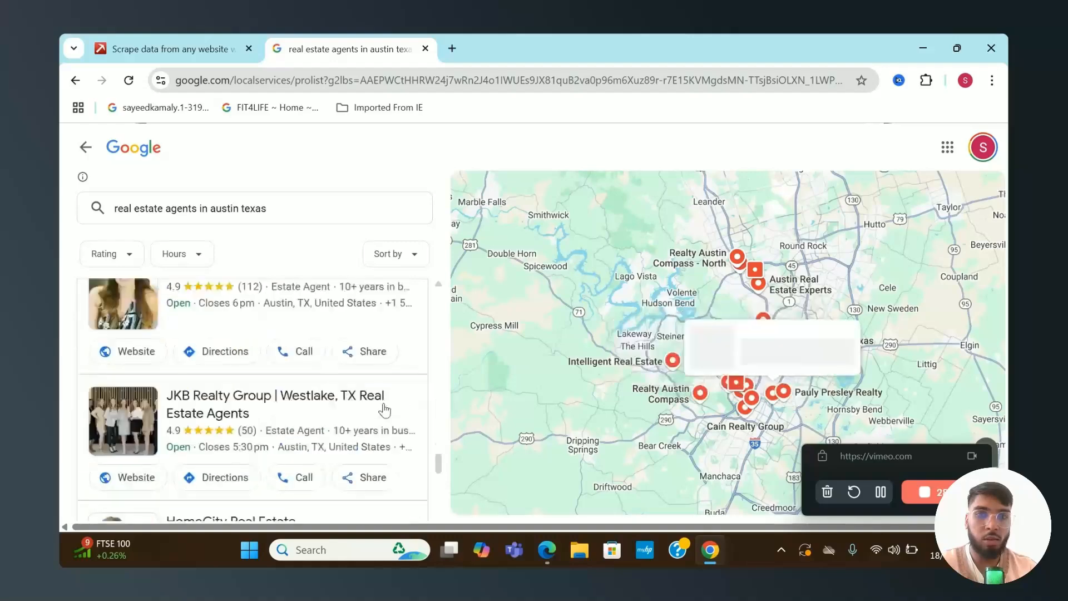
scroll(383, 410, down, 3)
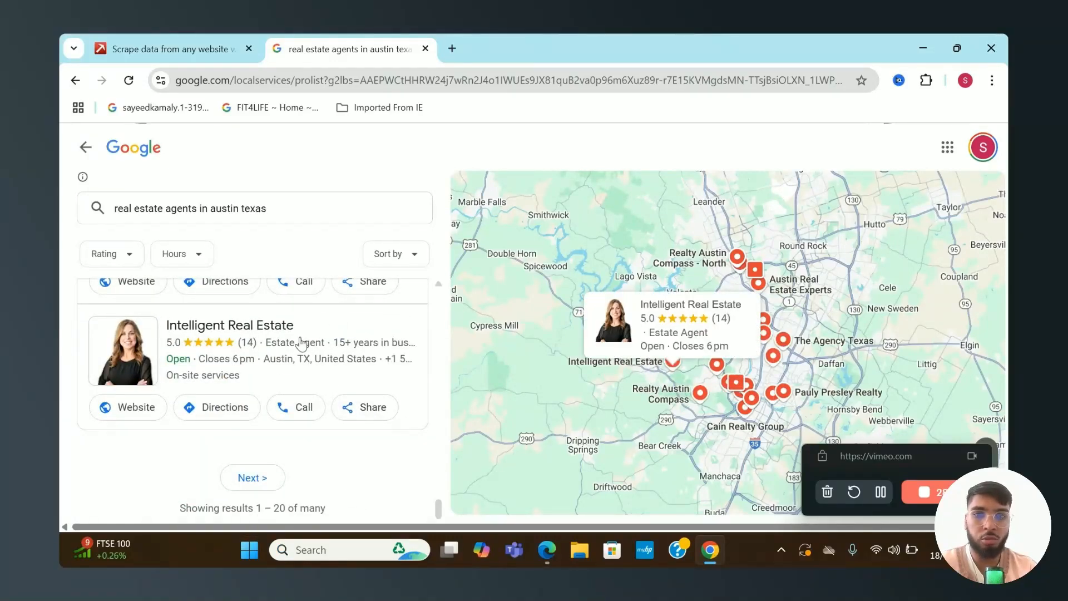
scroll(301, 345, up, 4)
scroll(301, 345, up, 15)
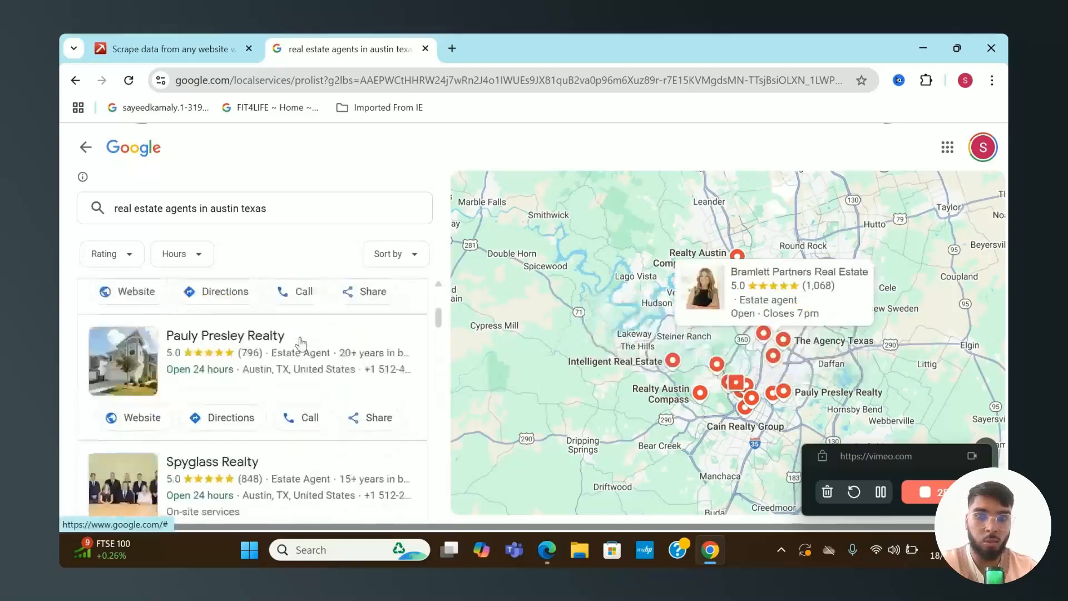
scroll(301, 345, down, 5)
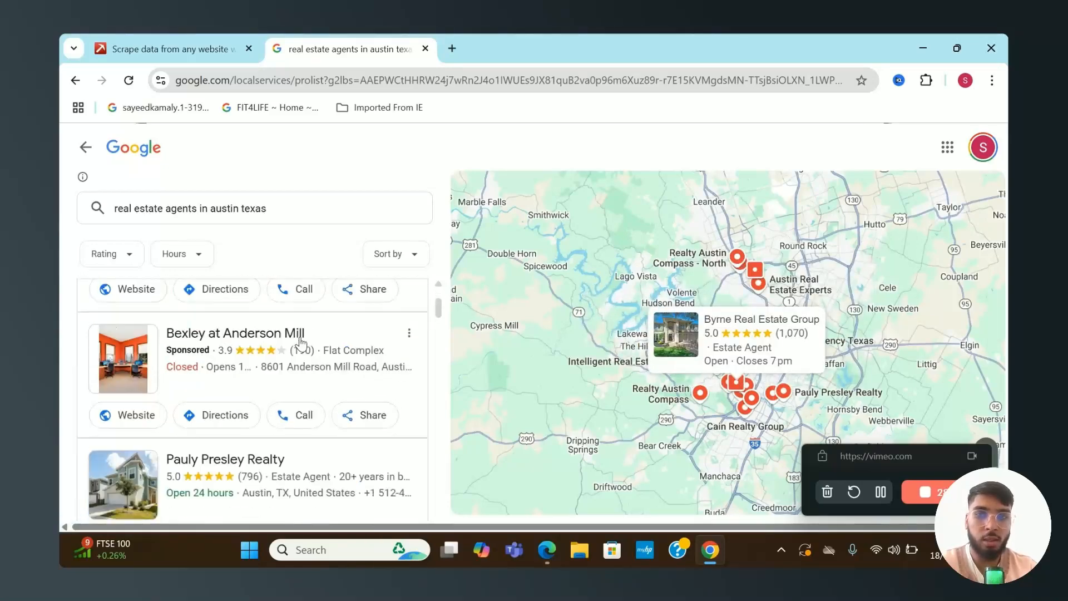
scroll(301, 343, down, 1)
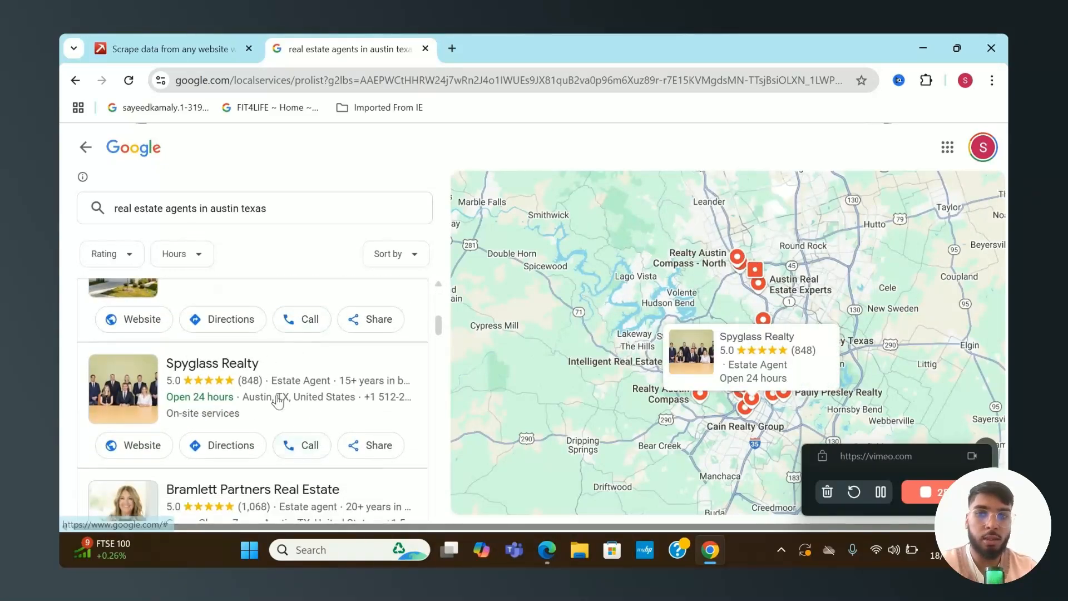
scroll(327, 448, down, 8)
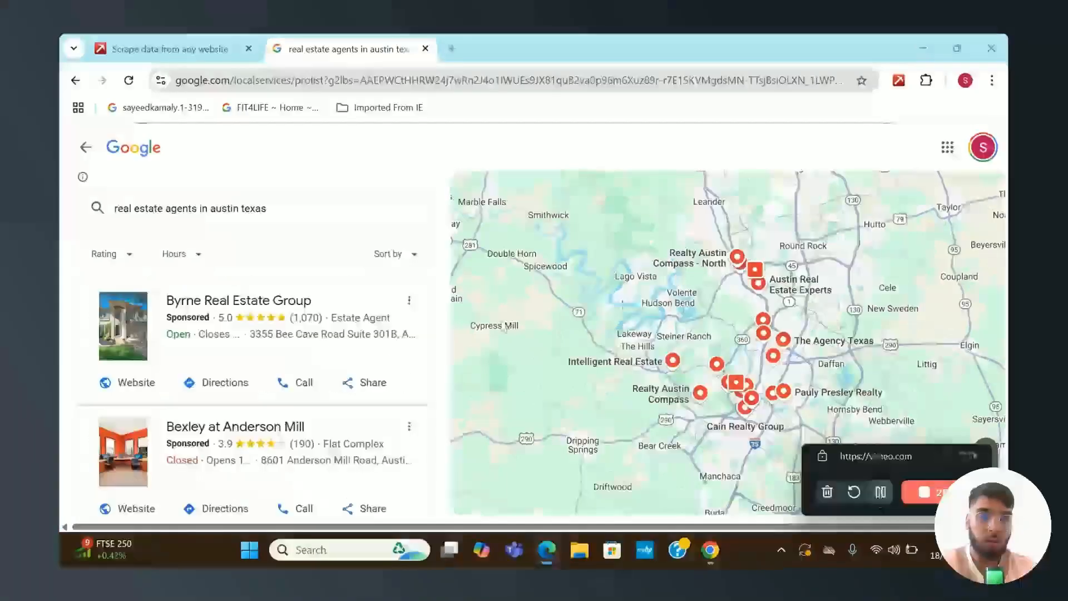
scroll(407, 350, down, 3)
scroll(406, 349, up, 3)
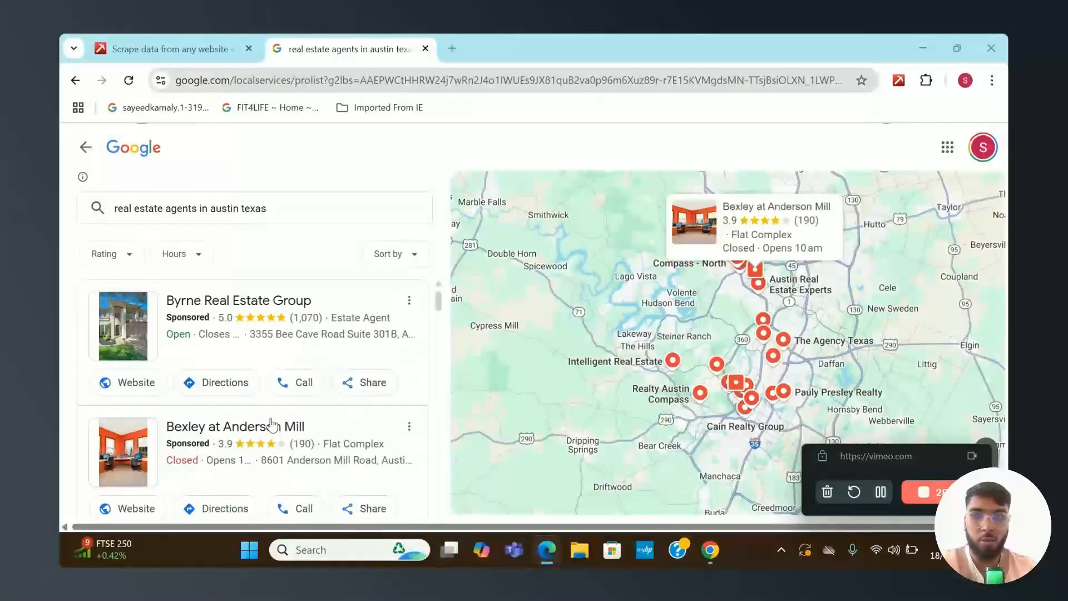
Open the Data Miner extension and check the free account offer and the account's monthly scrape limit
click(899, 80)
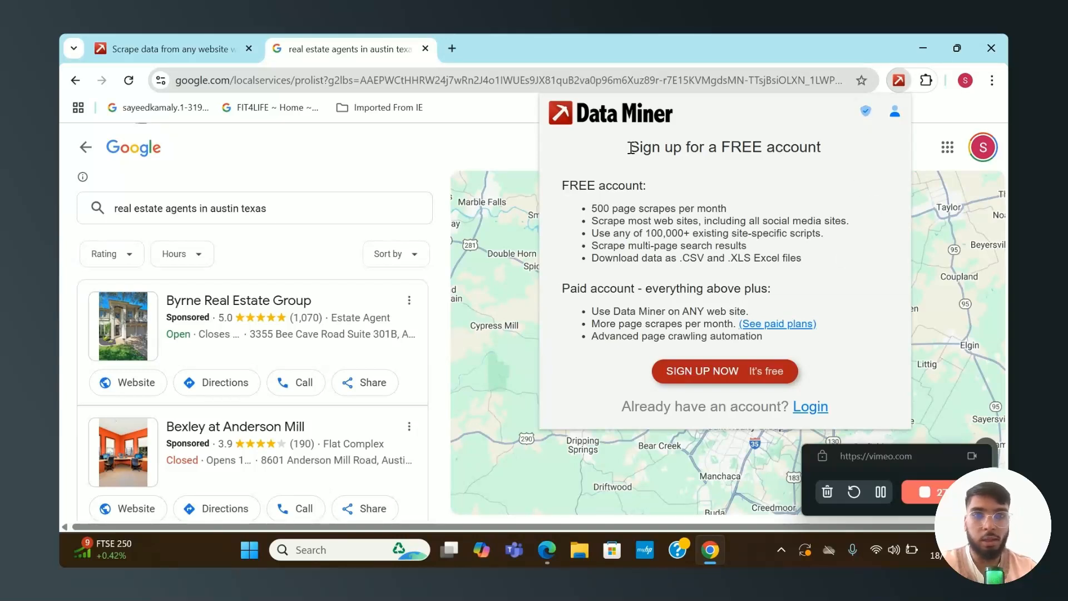
drag(630, 148, 825, 149)
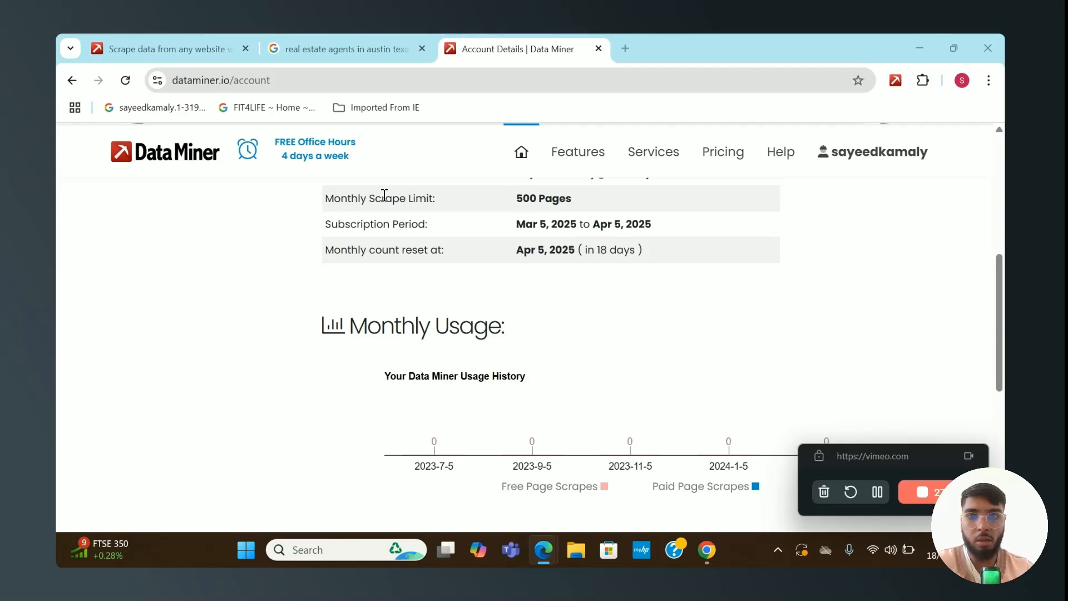
drag(519, 199, 582, 211)
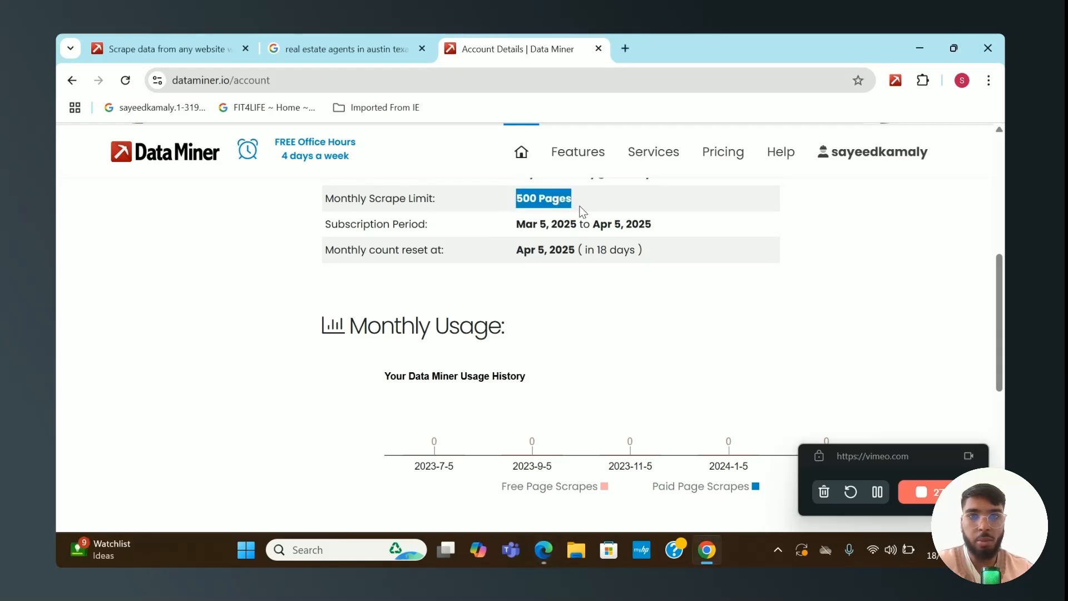
Return to the real estate agent listings and check how many businesses one results page holds
click(367, 40)
scroll(307, 361, down, 10)
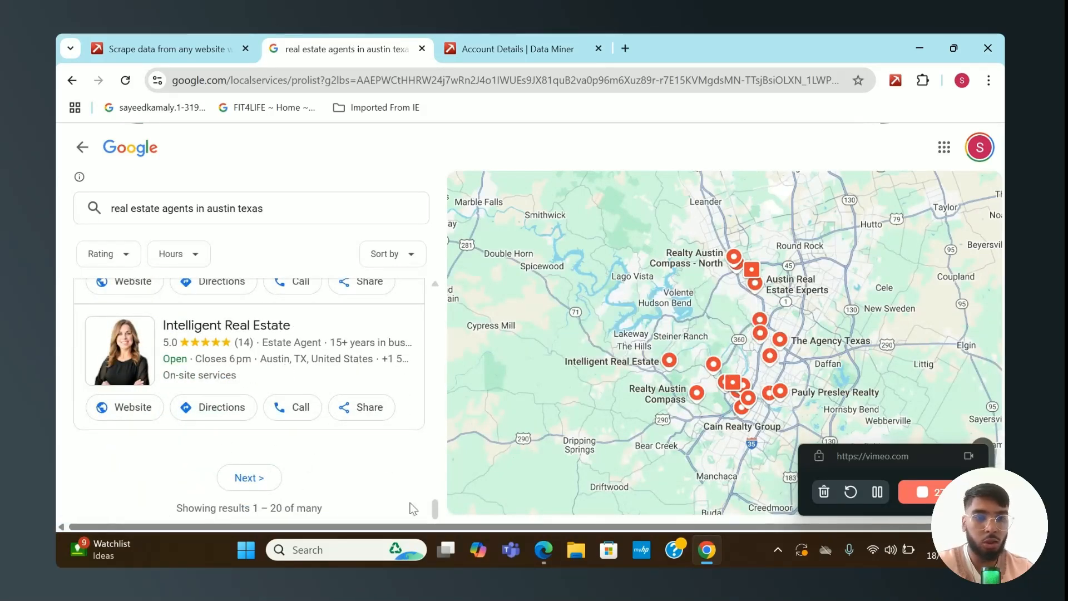
click(876, 491)
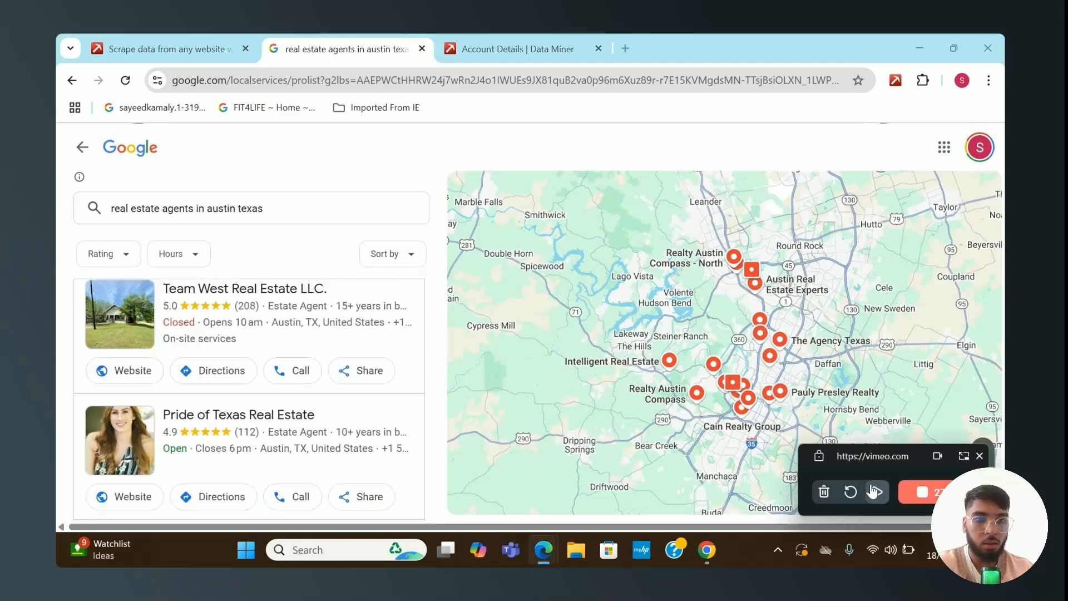
click(875, 491)
scroll(325, 393, down, 10)
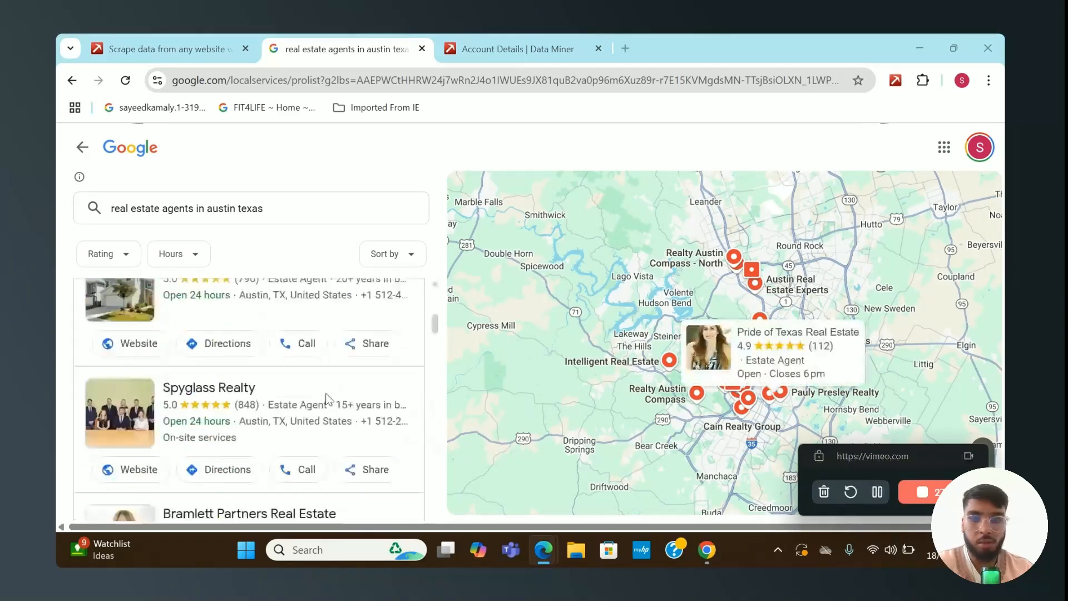
scroll(326, 398, down, 15)
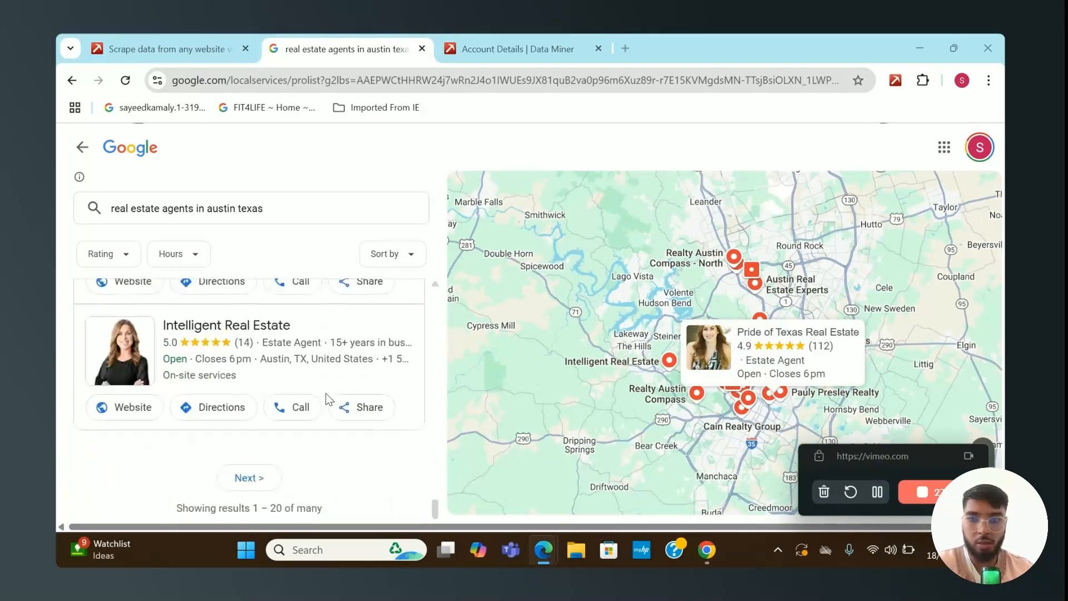
scroll(328, 399, up, 15)
scroll(329, 399, down, 8)
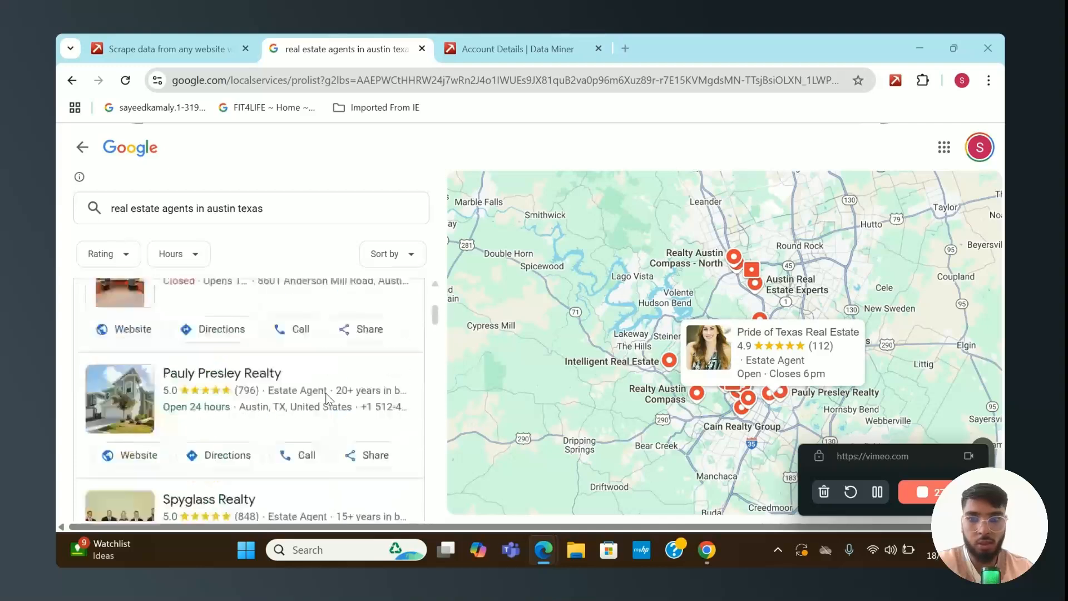
scroll(328, 399, up, 10)
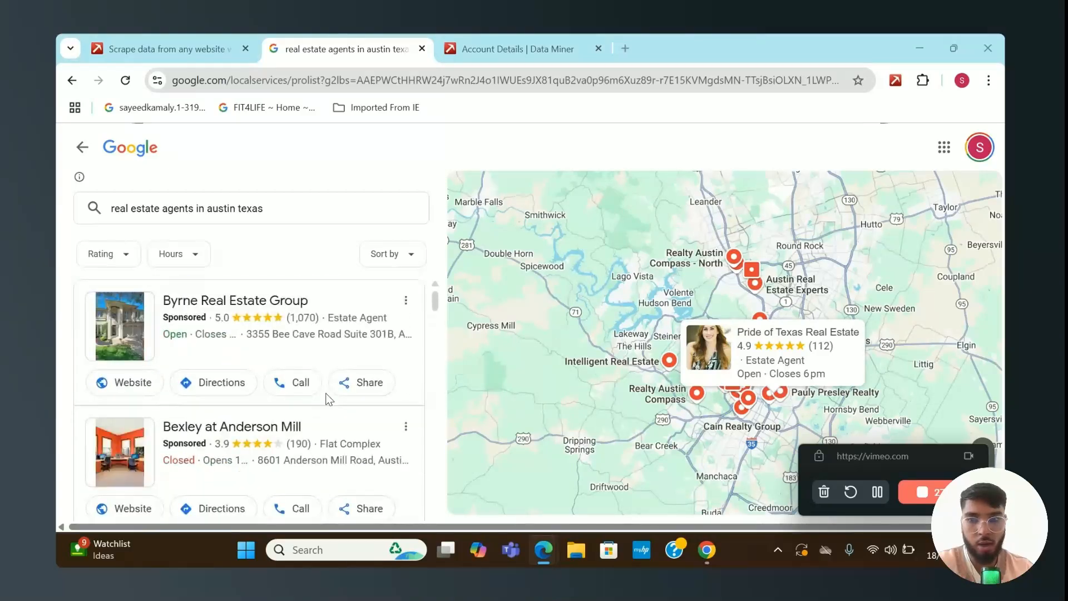
Check the product of 20 times 500 in Google's calculator and return to the agent listings
click(877, 492)
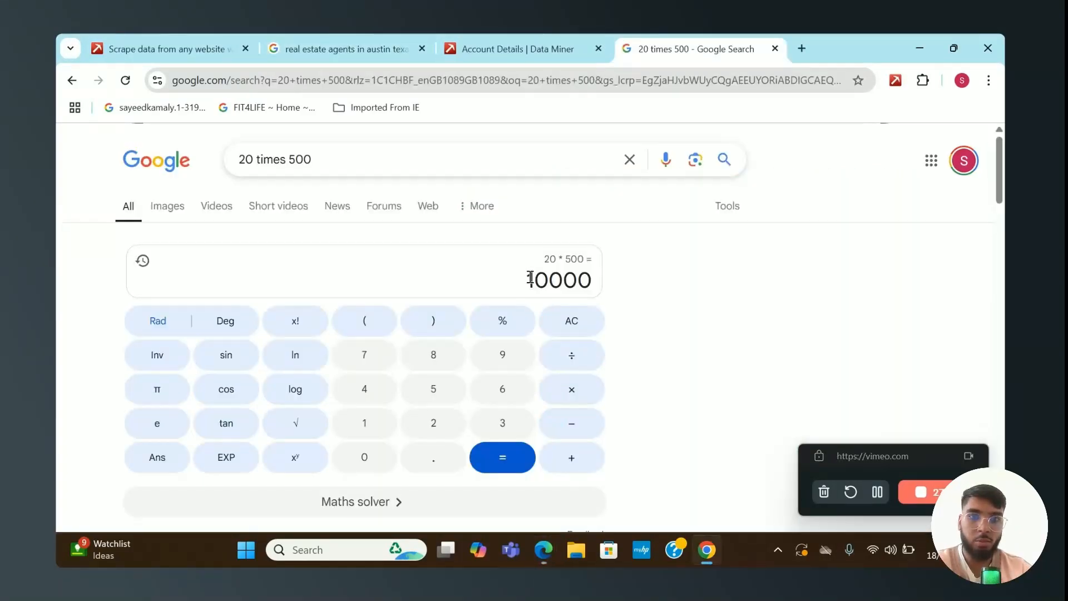
drag(530, 278, 599, 288)
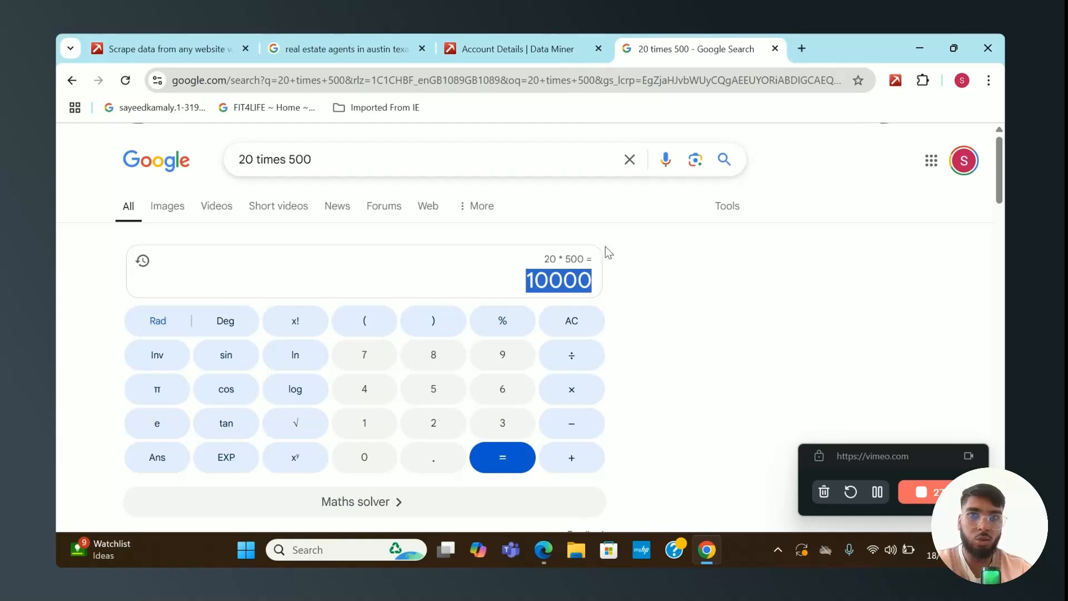
click(388, 39)
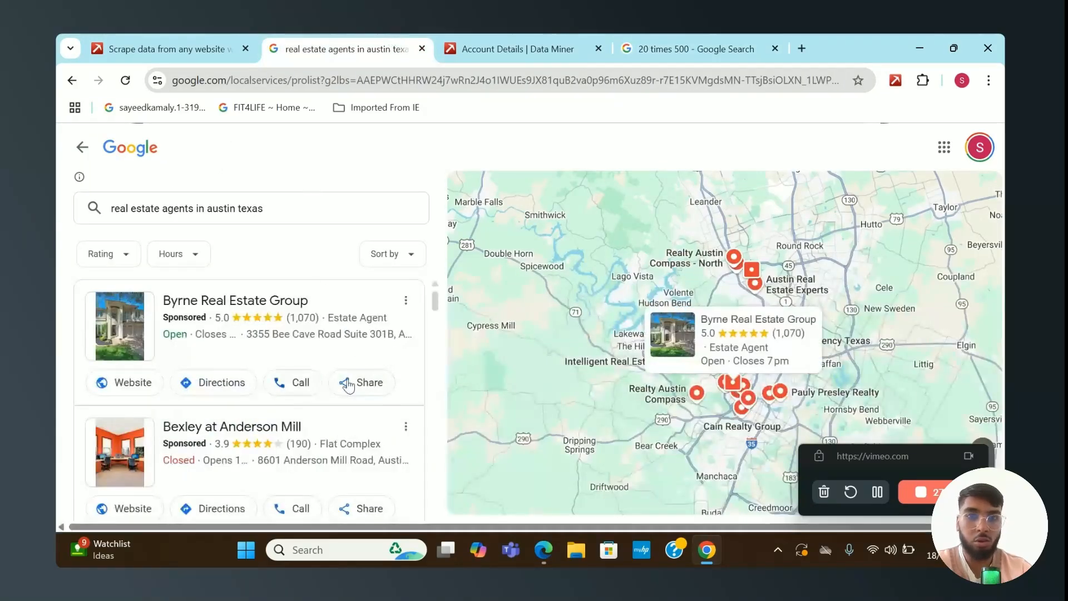
Review the first page of agent listings from its last entry to its first and down to the page navigation
click(878, 492)
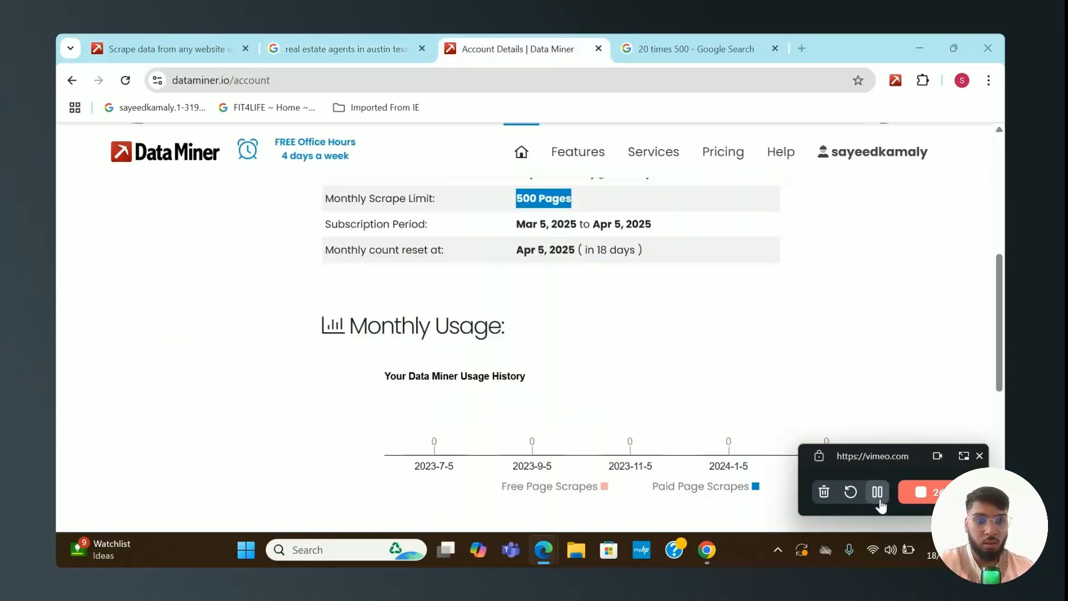
click(878, 492)
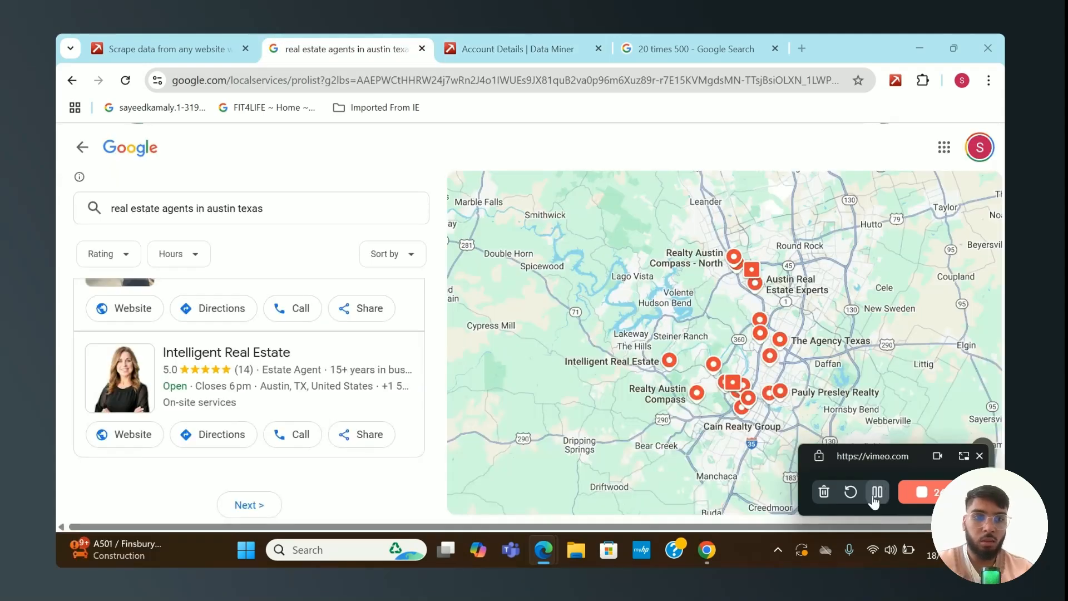
scroll(271, 411, up, 10)
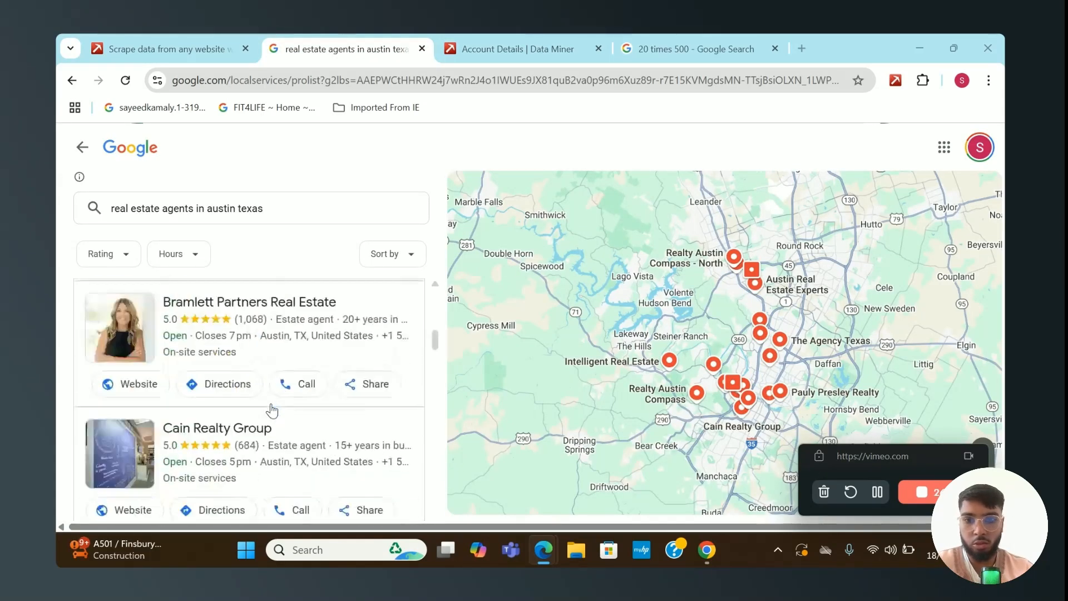
scroll(271, 410, up, 3)
scroll(349, 396, down, 4)
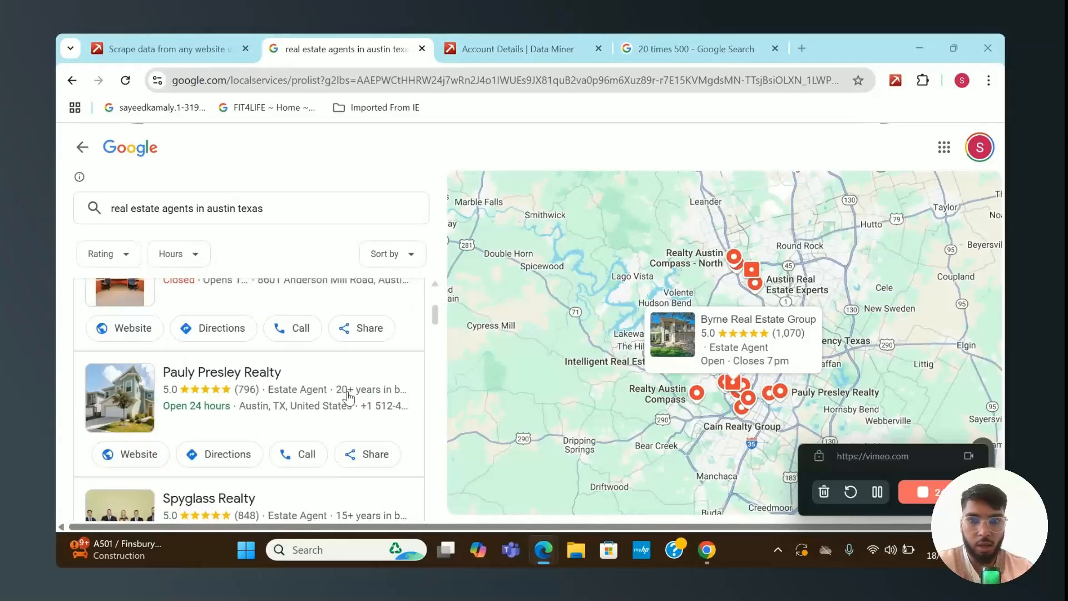
scroll(349, 396, down, 8)
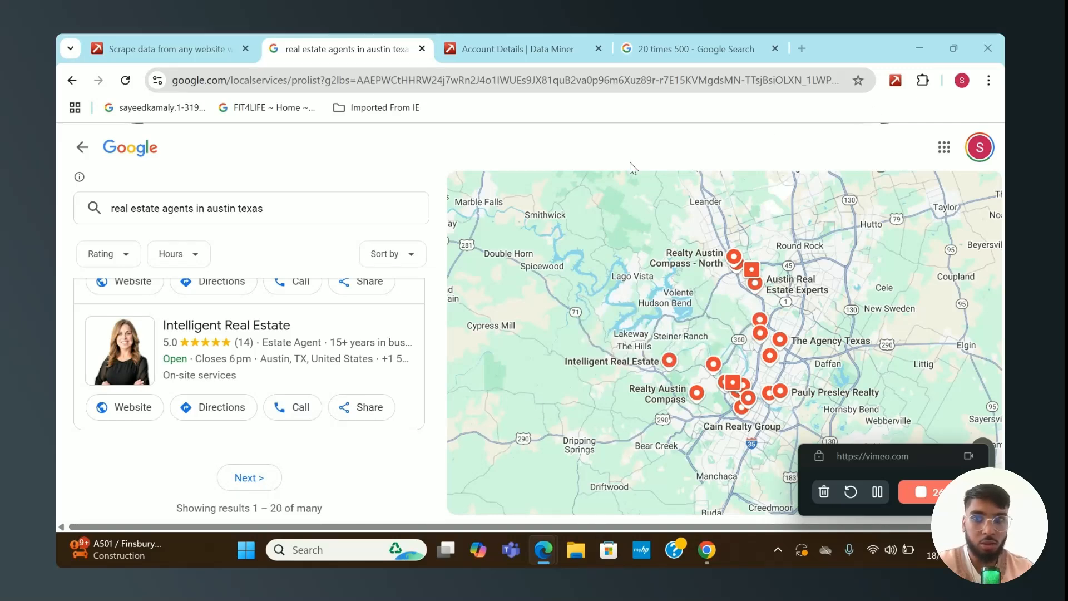
scroll(223, 362, up, 10)
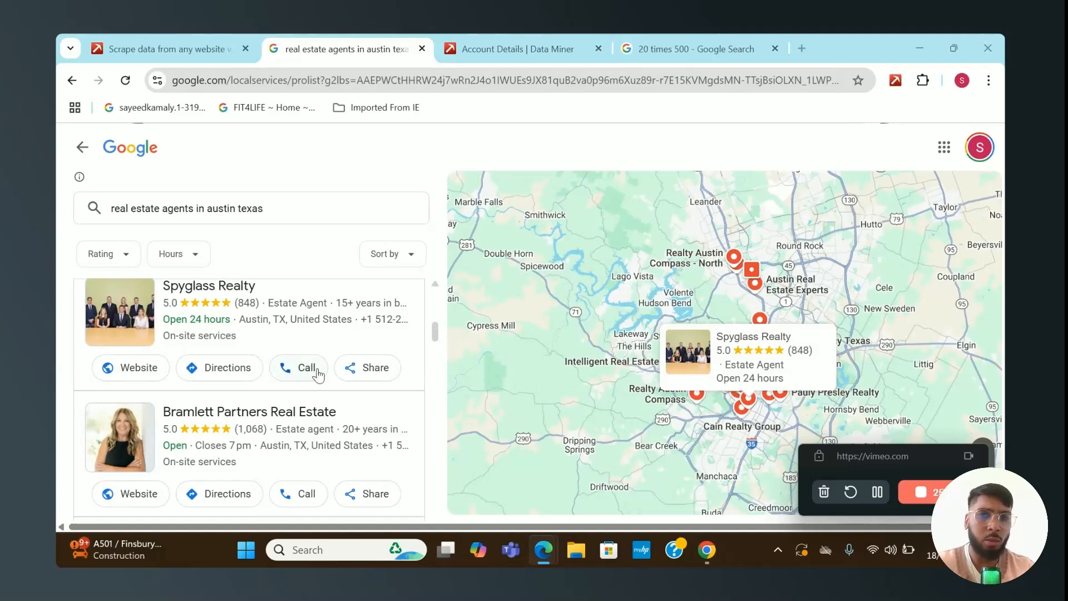
Go through the remaining agent listings on the first results page down to its link to the following page
scroll(318, 376, down, 1)
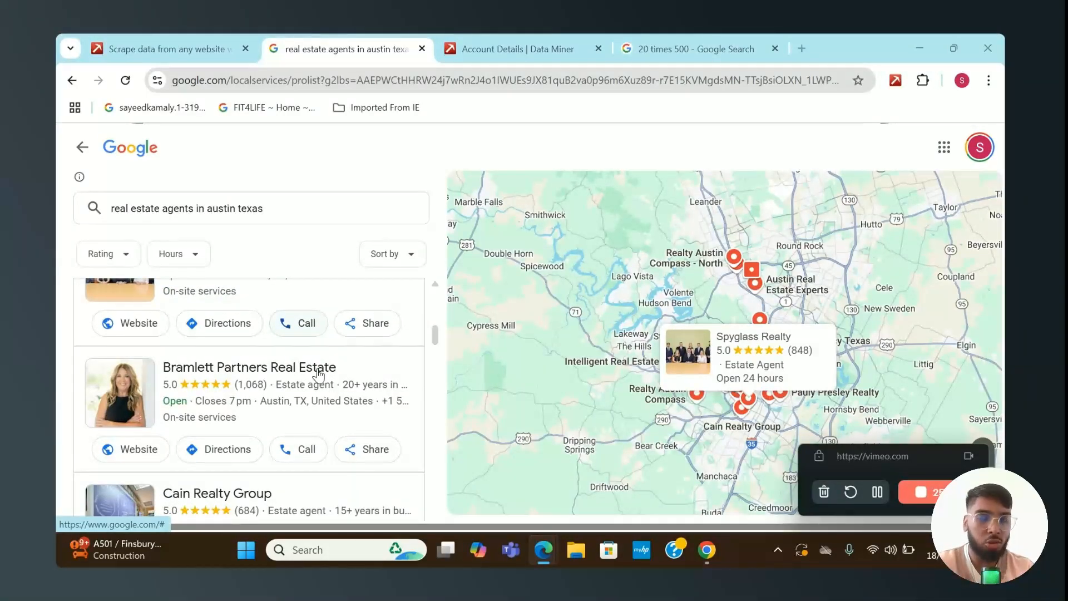
scroll(318, 373, down, 5)
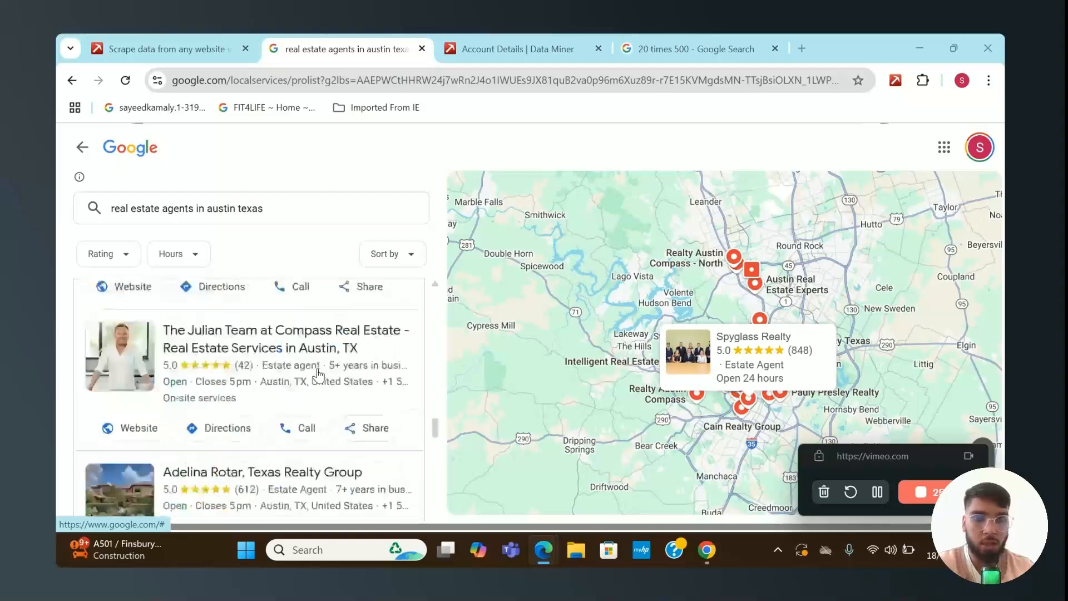
scroll(318, 374, down, 10)
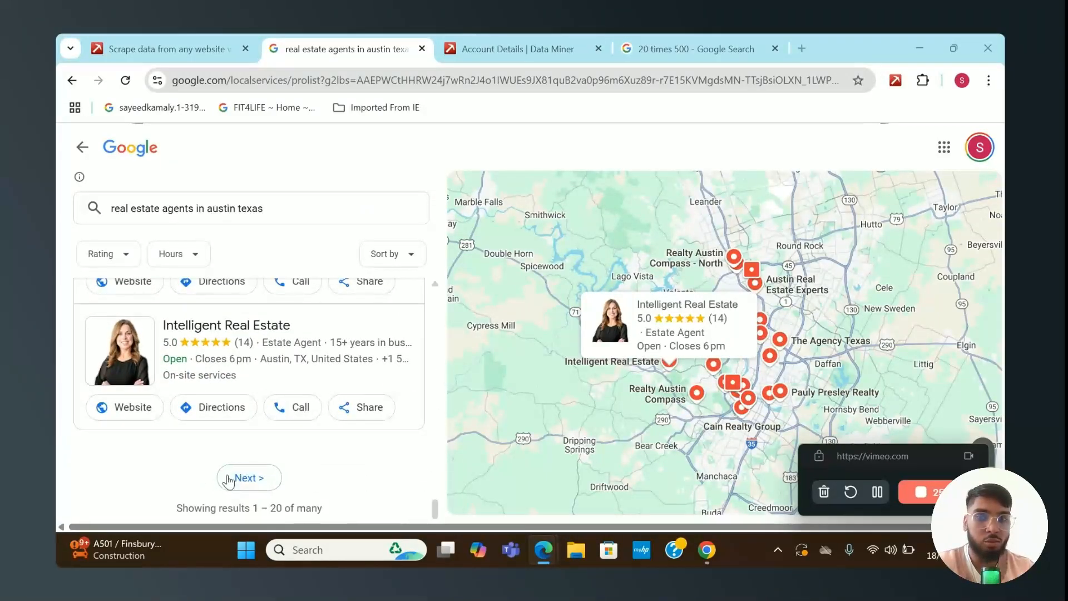
click(250, 473)
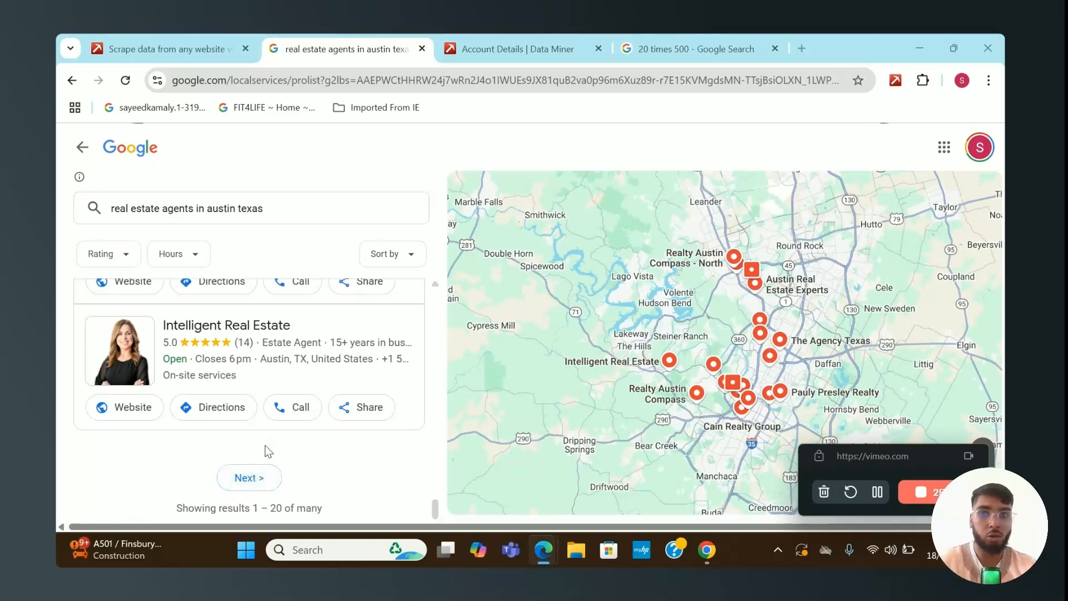
Open the Data Miner extension on the agent listings and launch a scrape with the public recipe "google.com - Businesses List 2023"
click(903, 84)
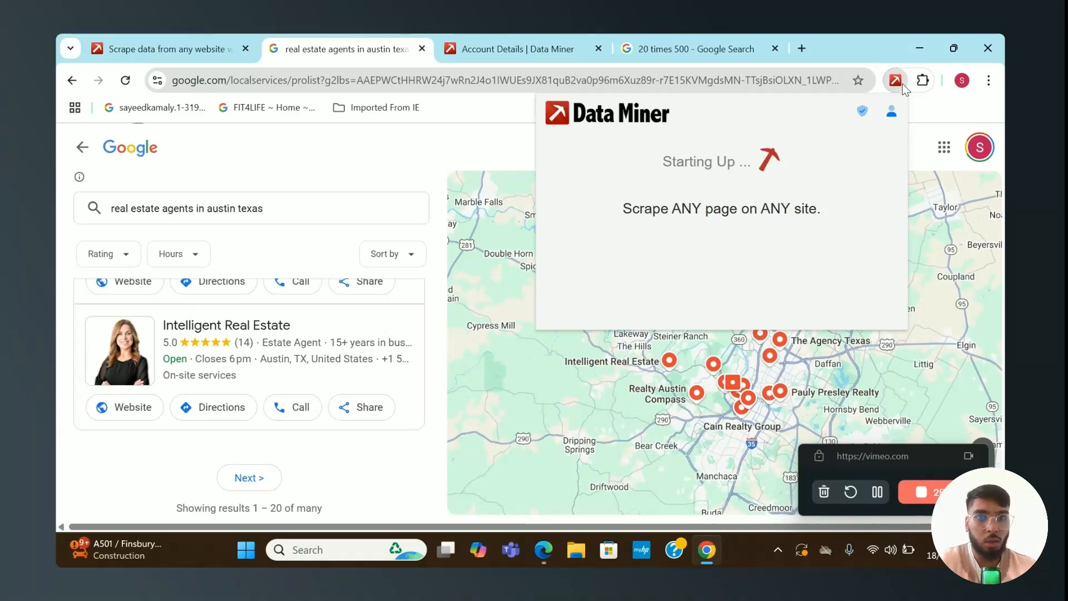
scroll(311, 332, up, 5)
scroll(312, 332, up, 5)
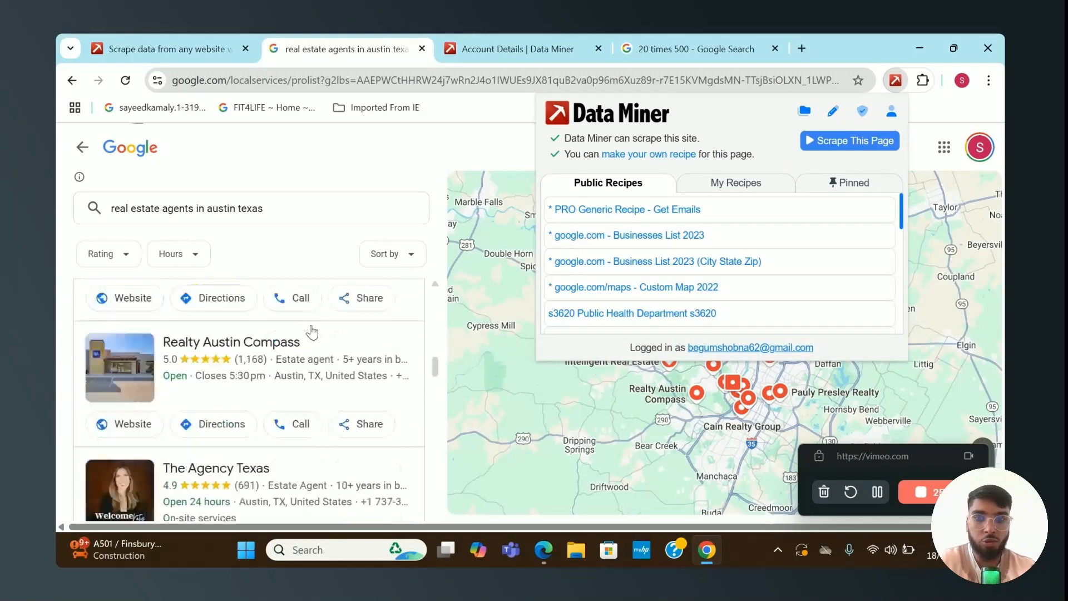
scroll(311, 332, down, 6)
scroll(312, 332, down, 3)
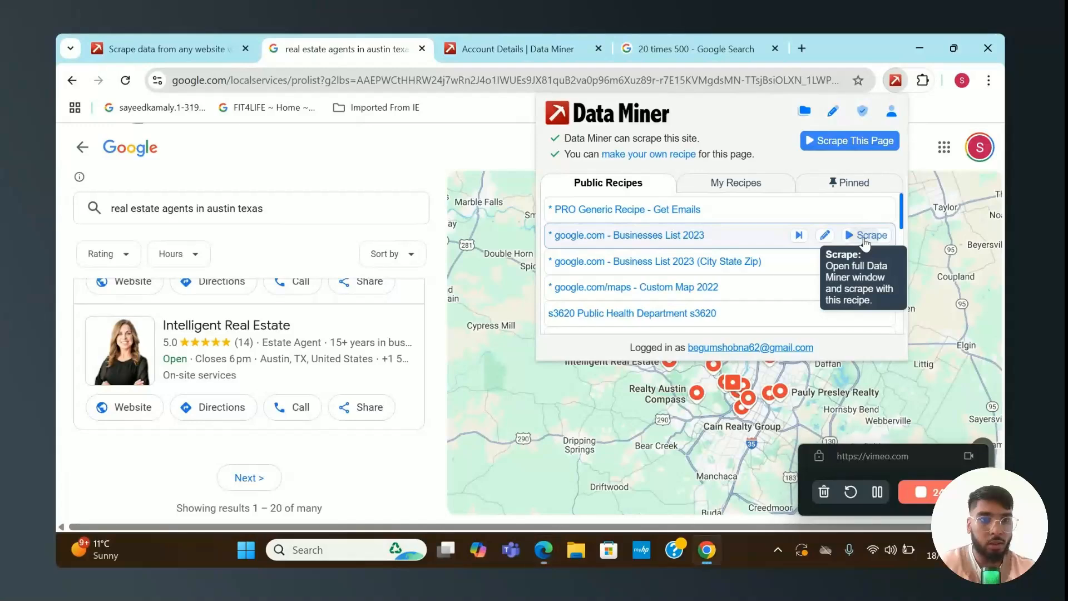
click(865, 238)
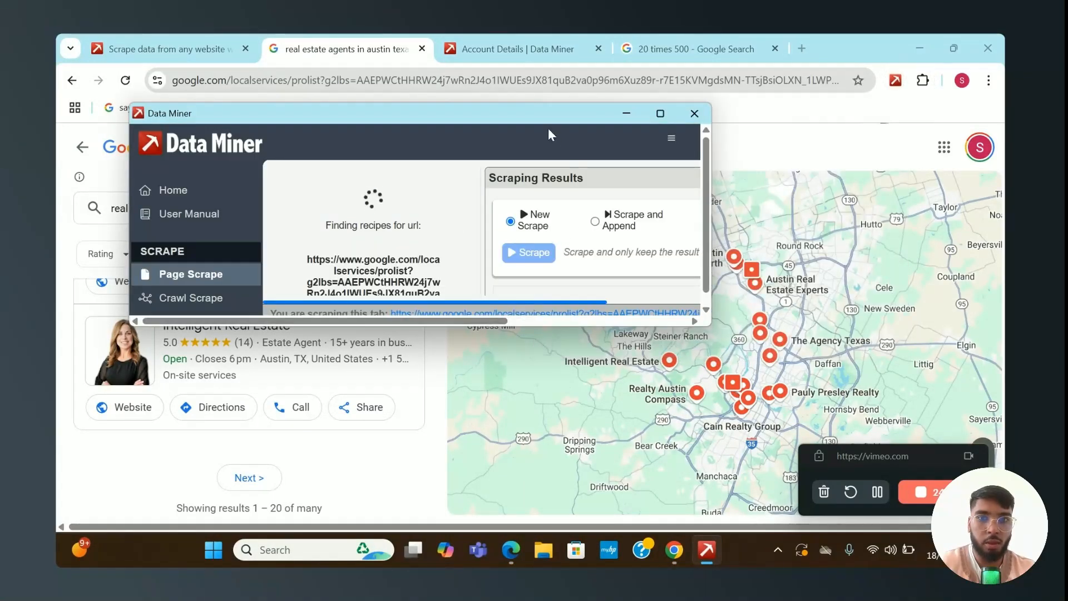
Move the Data Miner window off the listings toward the map and make it taller to show the recipe's scraping options
drag(544, 112, 753, 96)
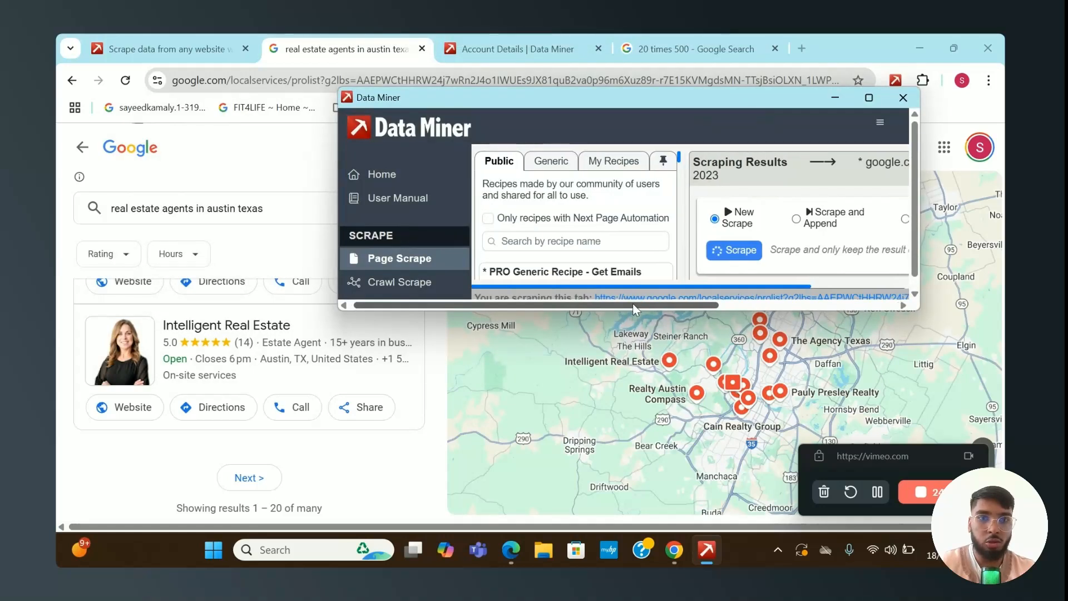
drag(650, 310, 650, 472)
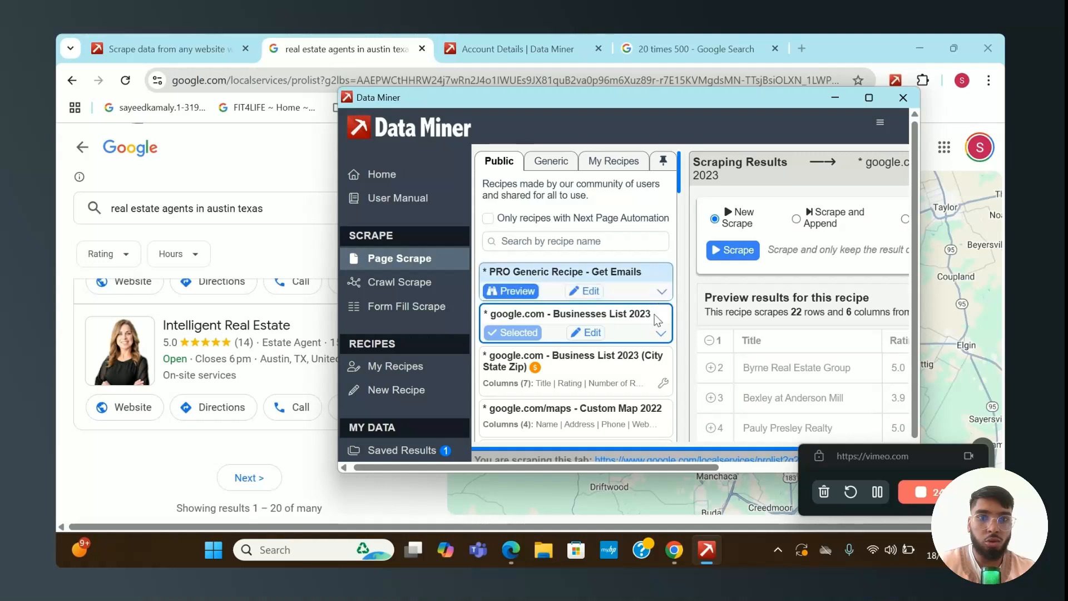
scroll(782, 235, right, 3)
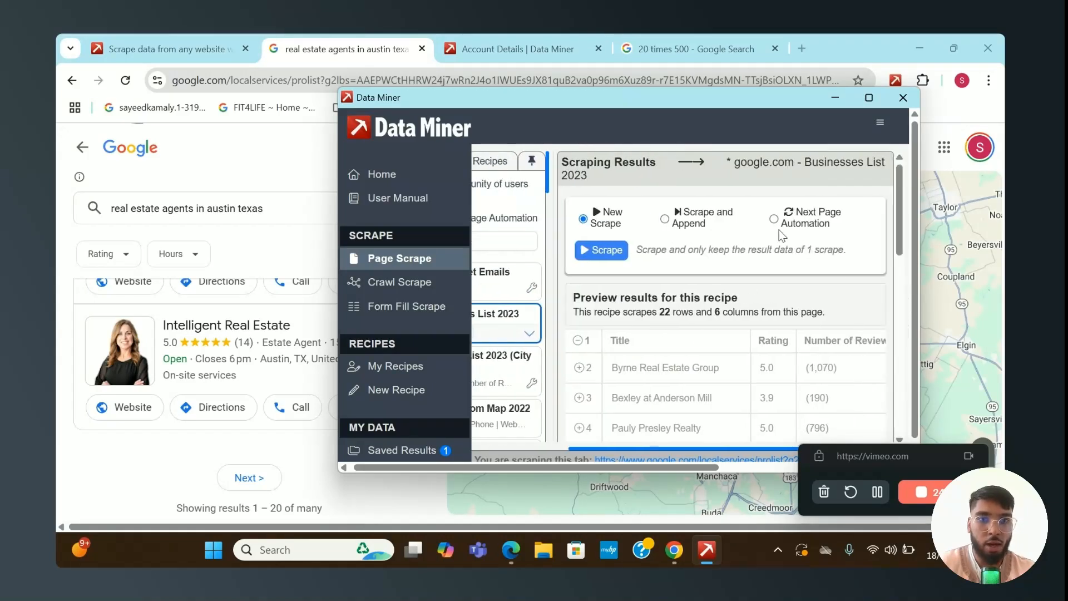
Choose Next Page Automation for the scrape and set the number of pages to 20
click(774, 220)
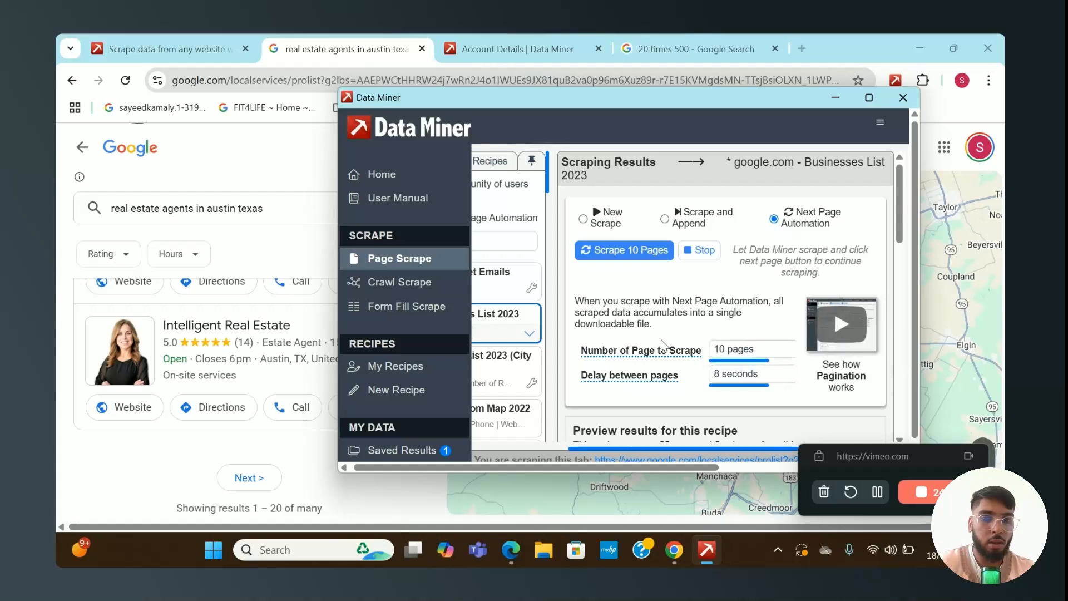
click(724, 351)
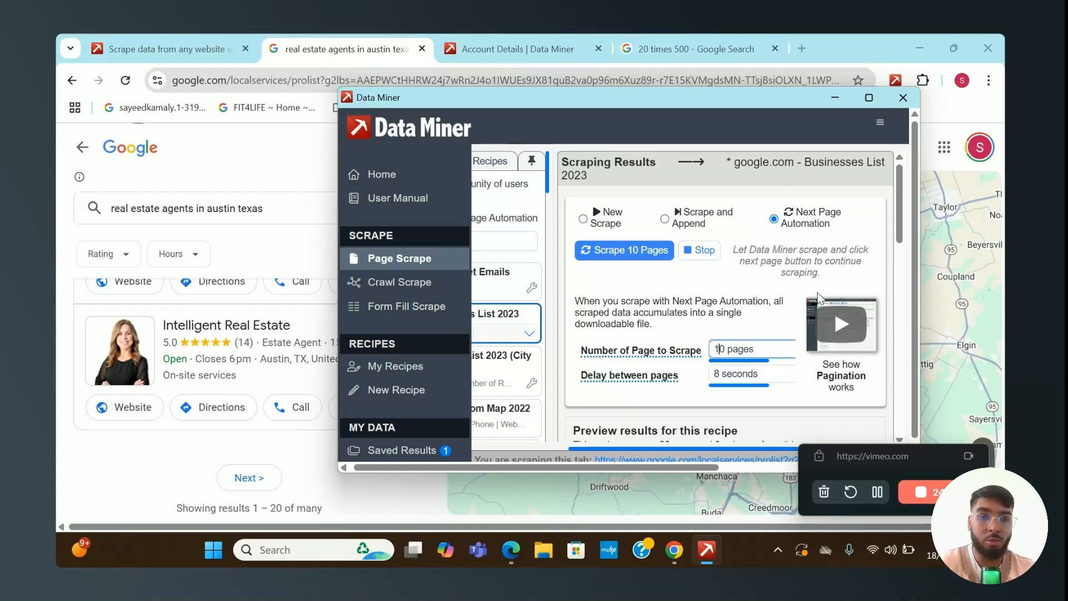
key(BackSpace)
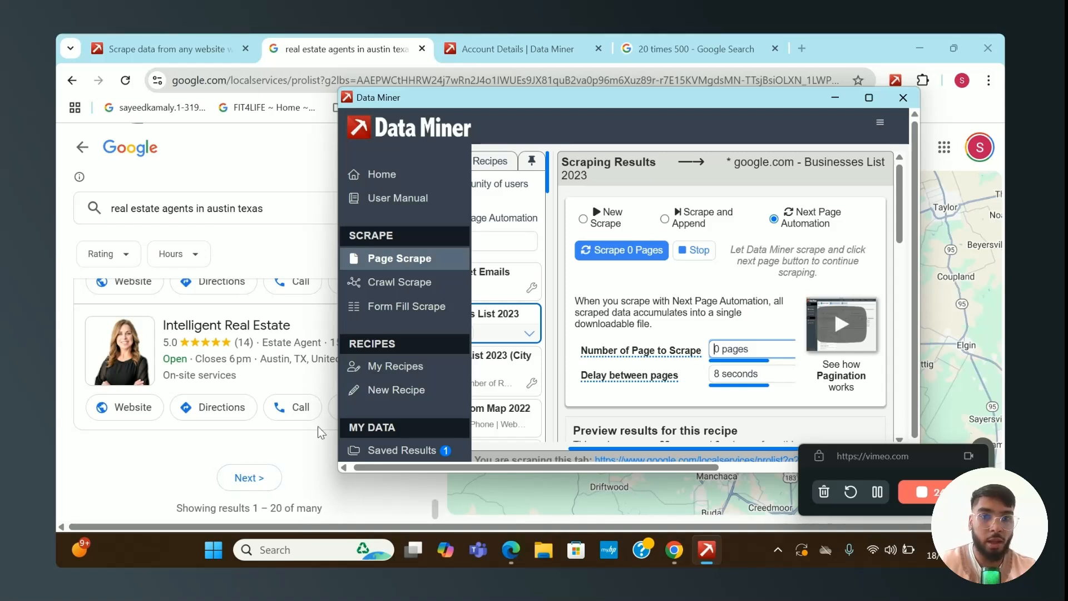
text(2)
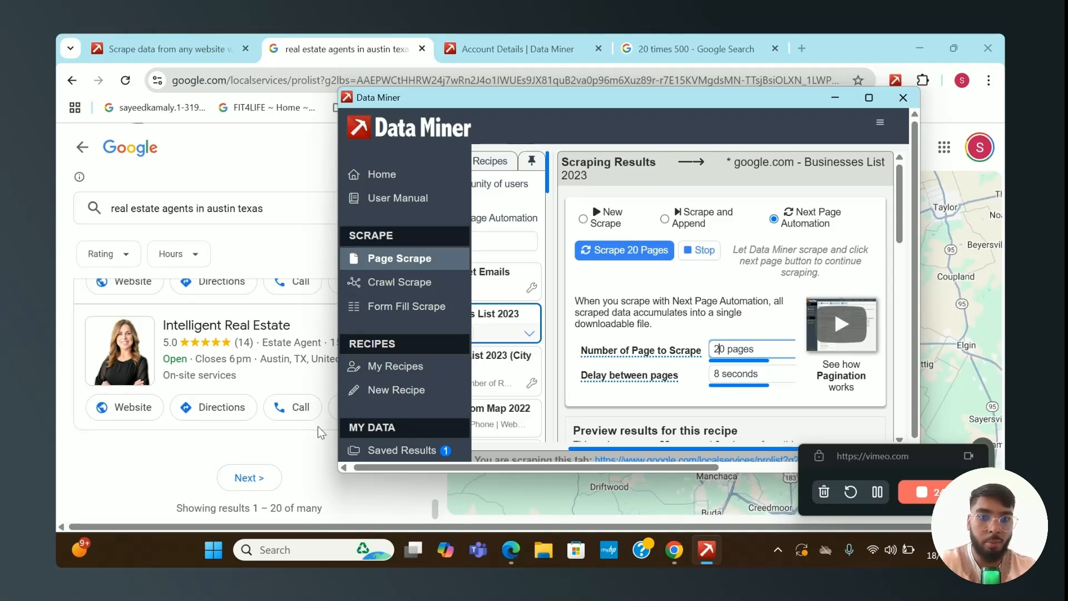
click(719, 321)
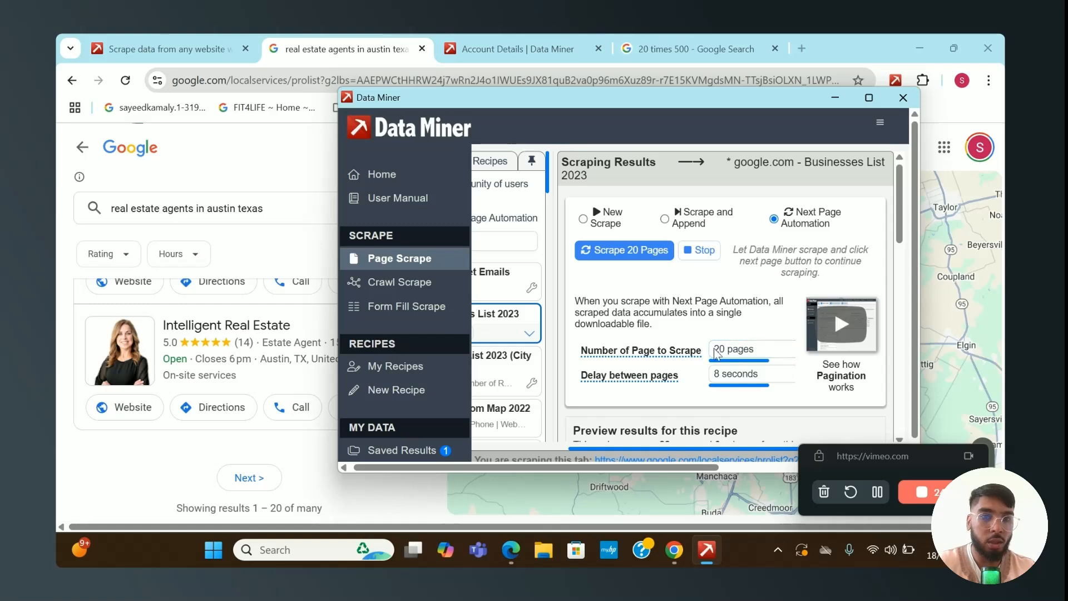
Set the delay between pages to 6 seconds and start scraping the 20 pages
click(720, 380)
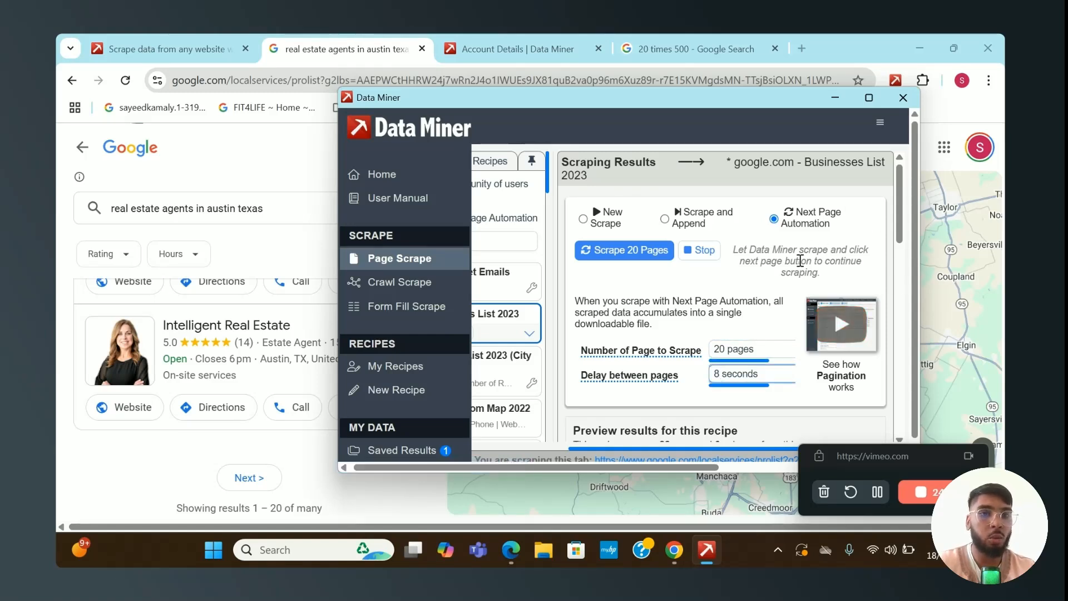
click(719, 374)
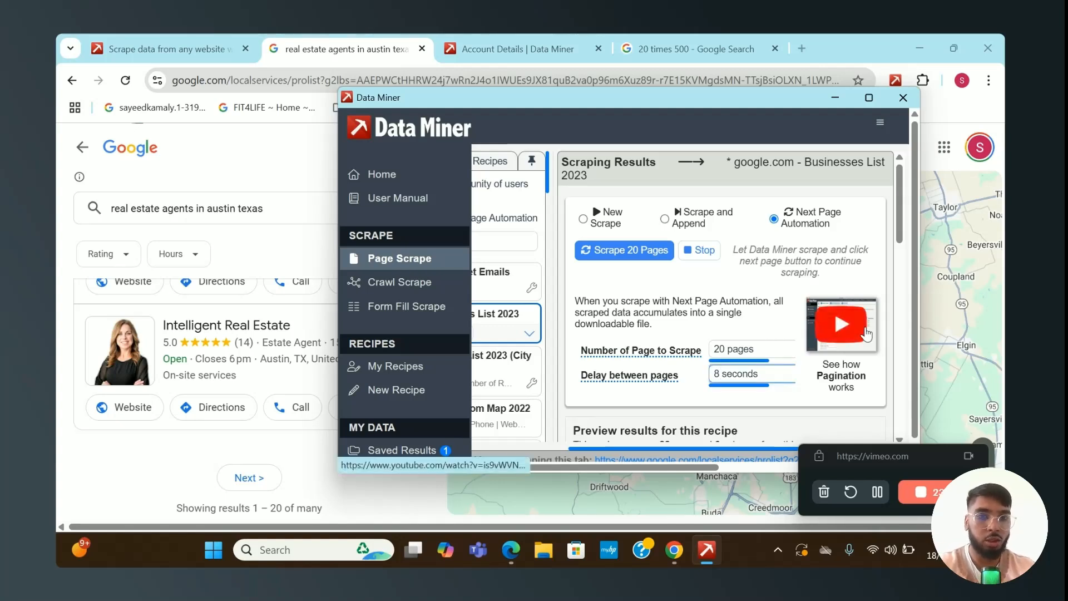
key(BackSpace)
text(6)
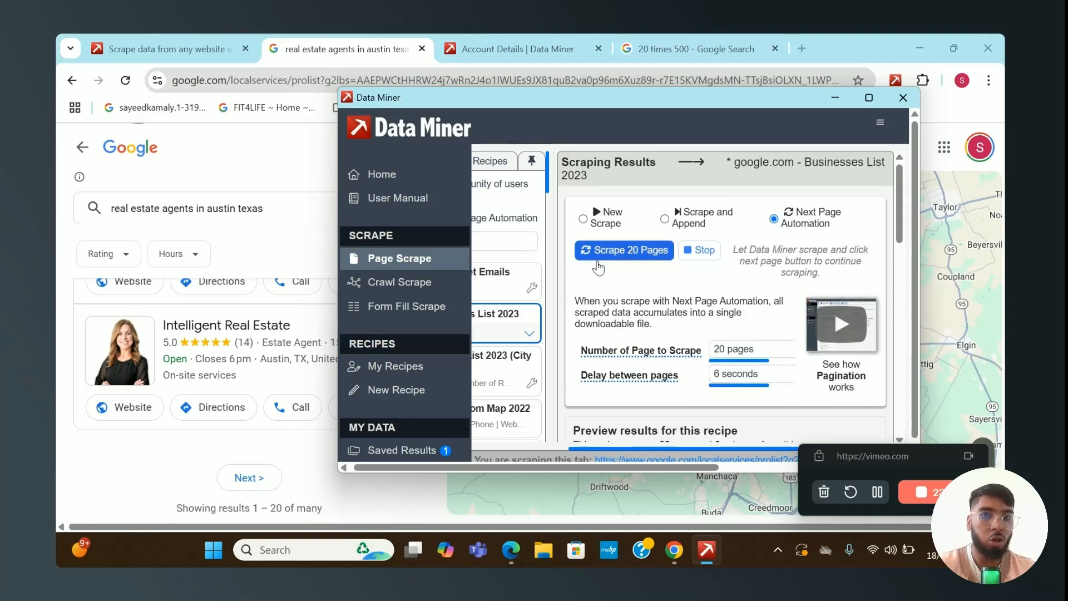
click(630, 257)
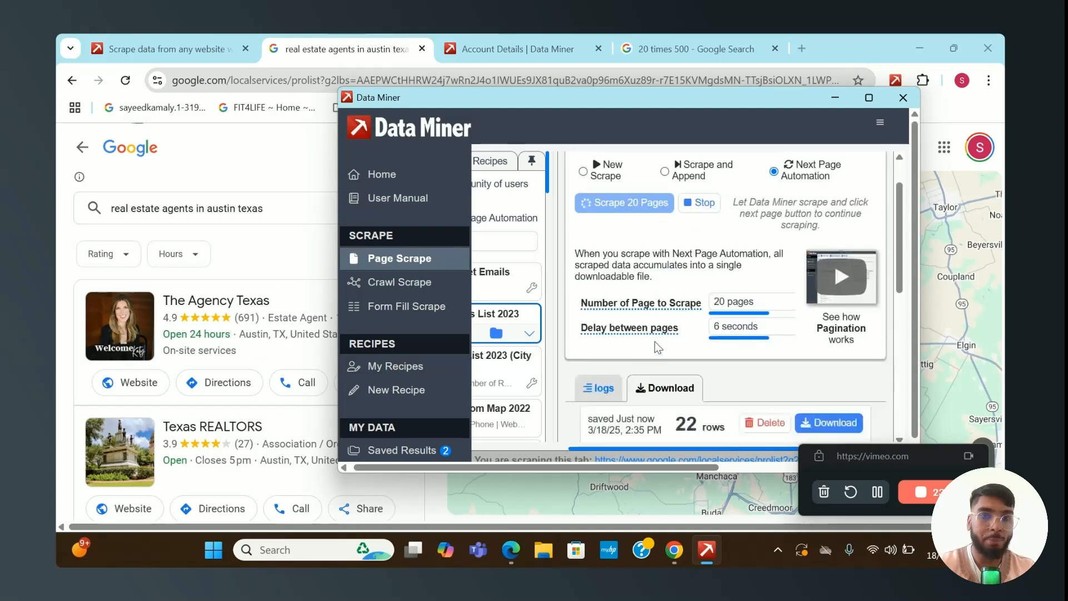
Check the first scraped rows against the second page of agent listings while the scrape runs
scroll(707, 245, down, 5)
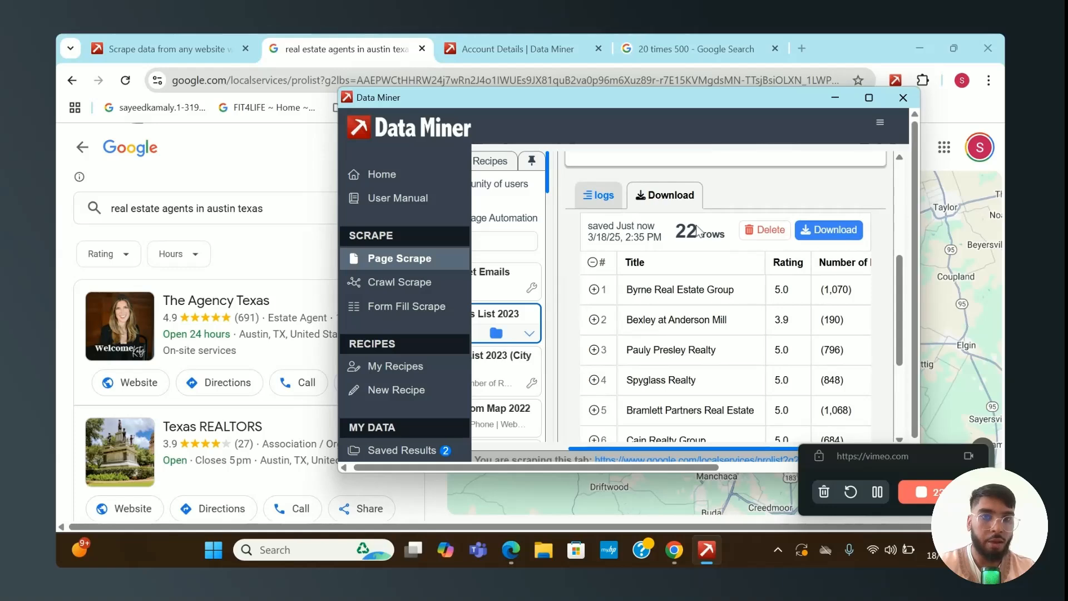
scroll(671, 333, down, 3)
scroll(670, 333, up, 3)
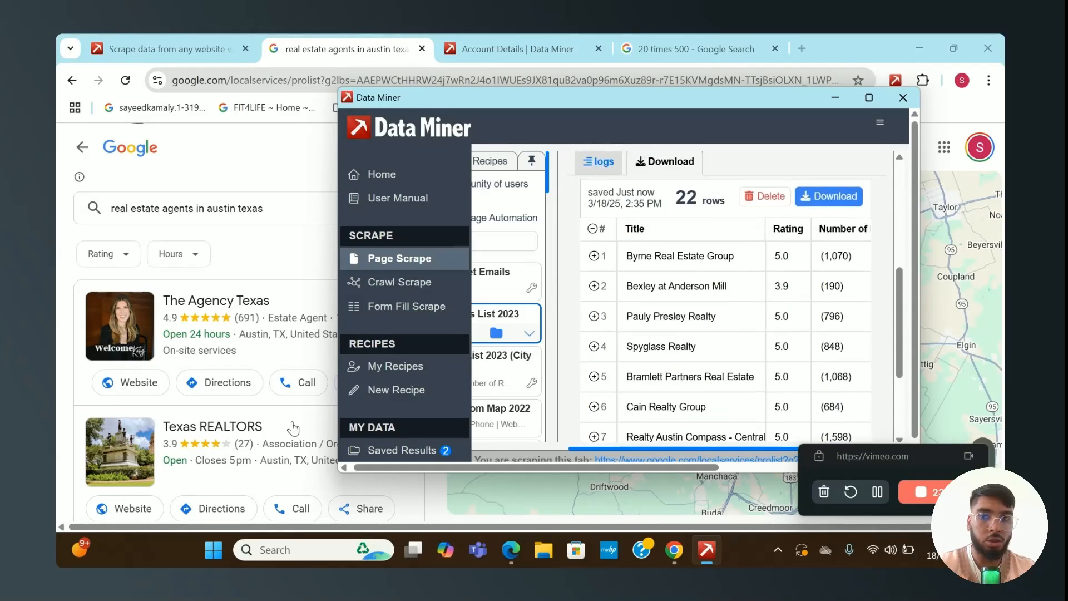
scroll(253, 364, down, 10)
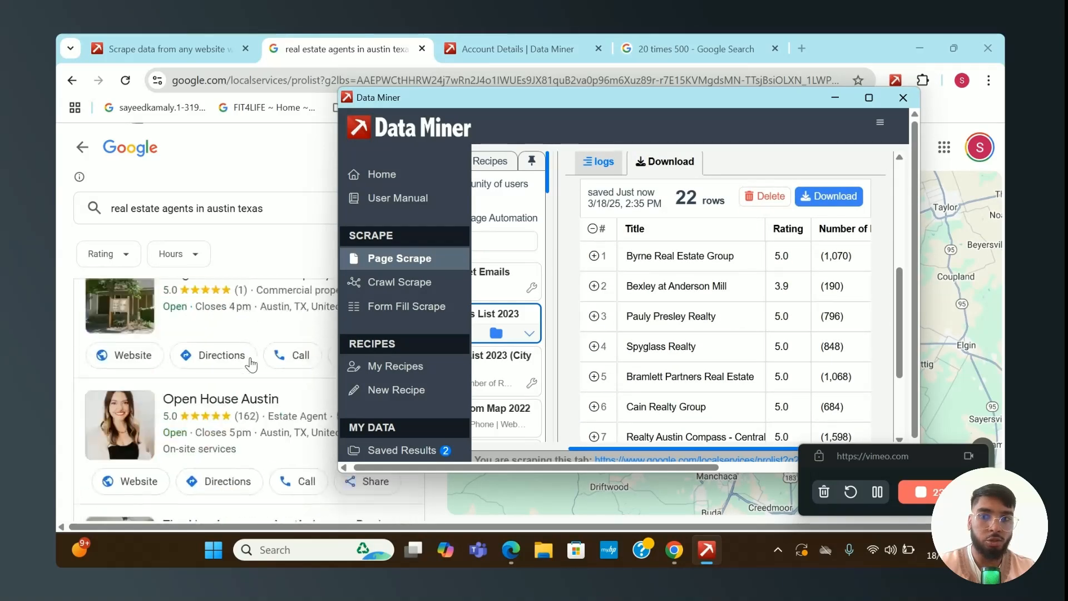
scroll(251, 365, down, 5)
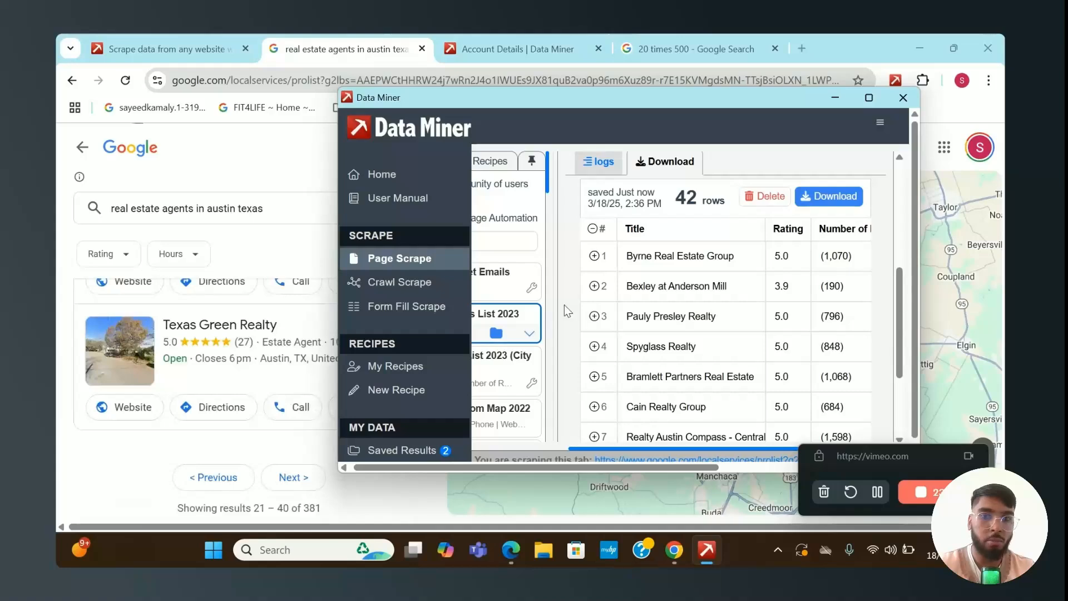
scroll(704, 251, up, 4)
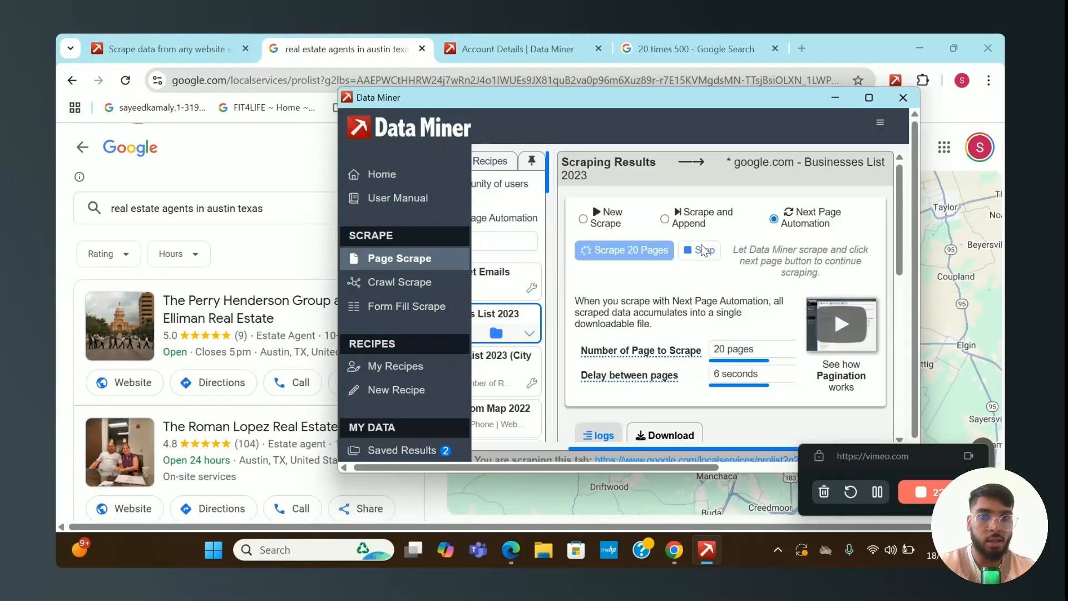
Follow the scrape through the subsequent listing pages and check the number of rows collected
scroll(273, 390, down, 12)
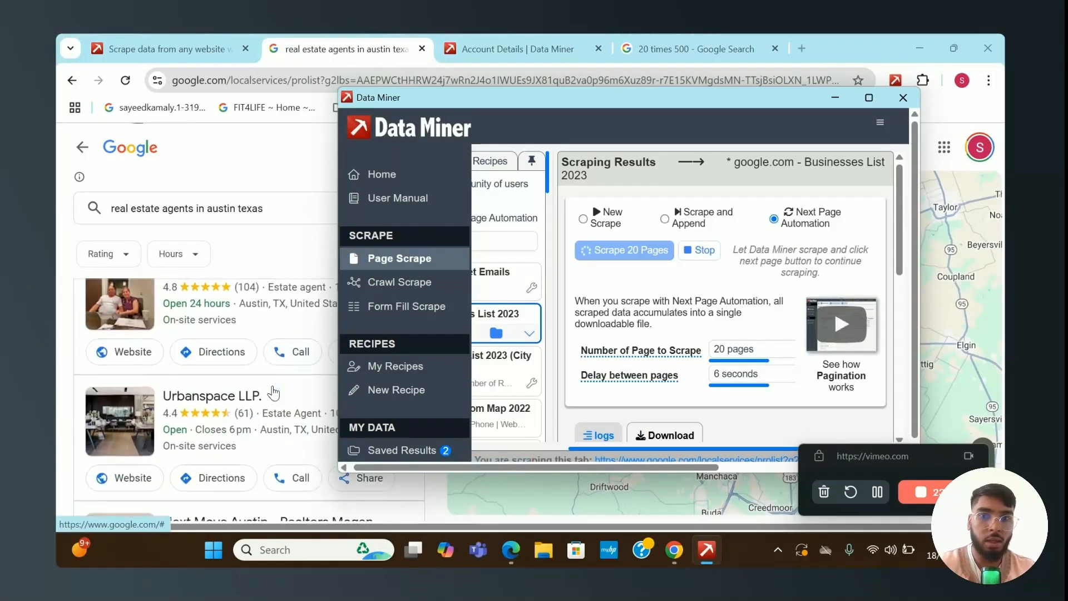
scroll(272, 393, down, 4)
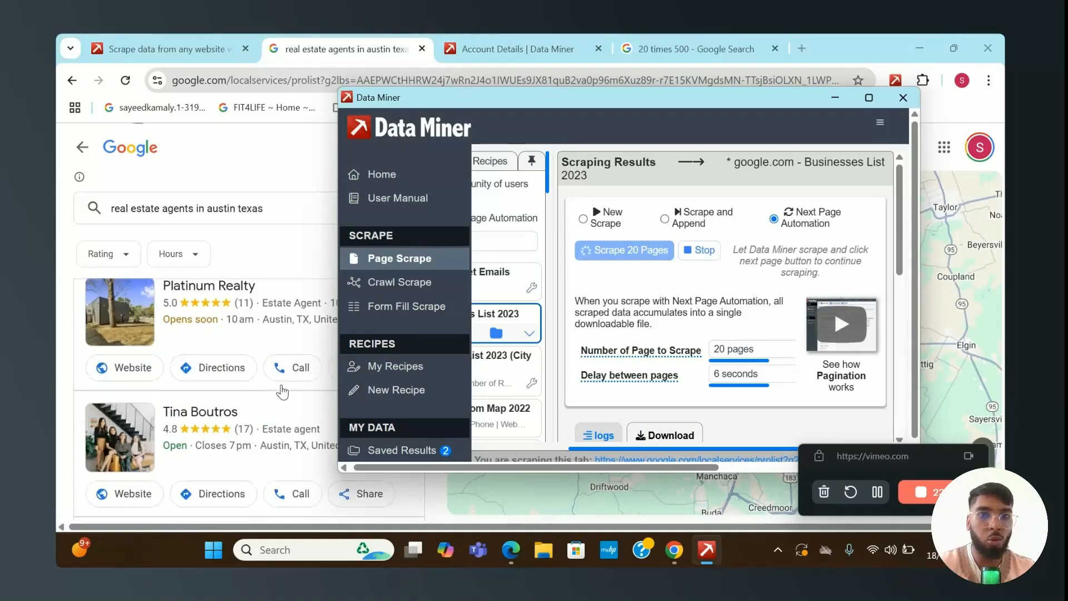
scroll(283, 392, down, 6)
scroll(282, 392, down, 2)
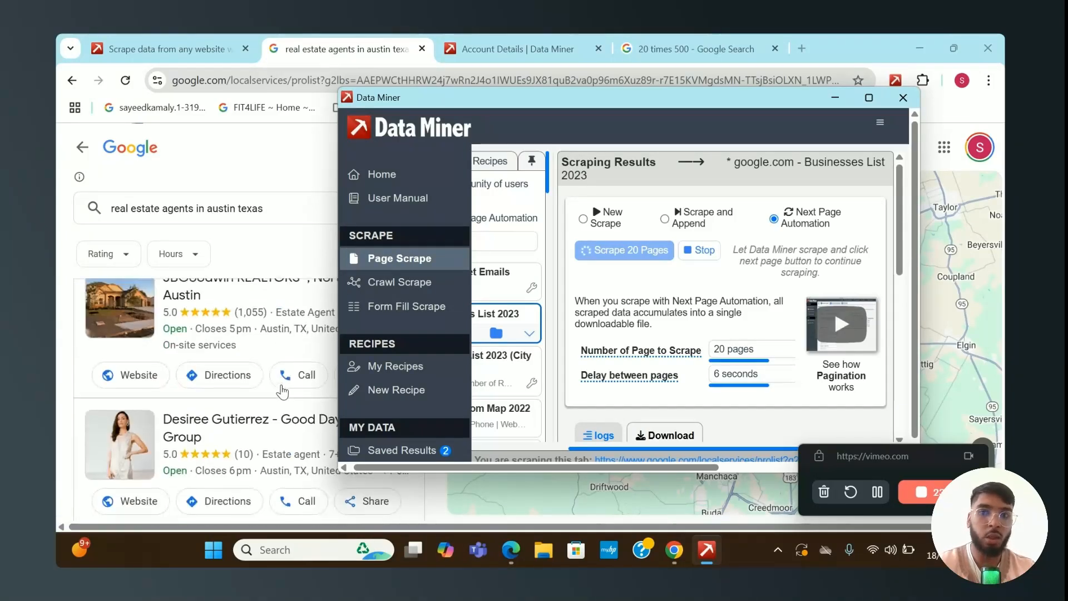
scroll(282, 392, down, 1)
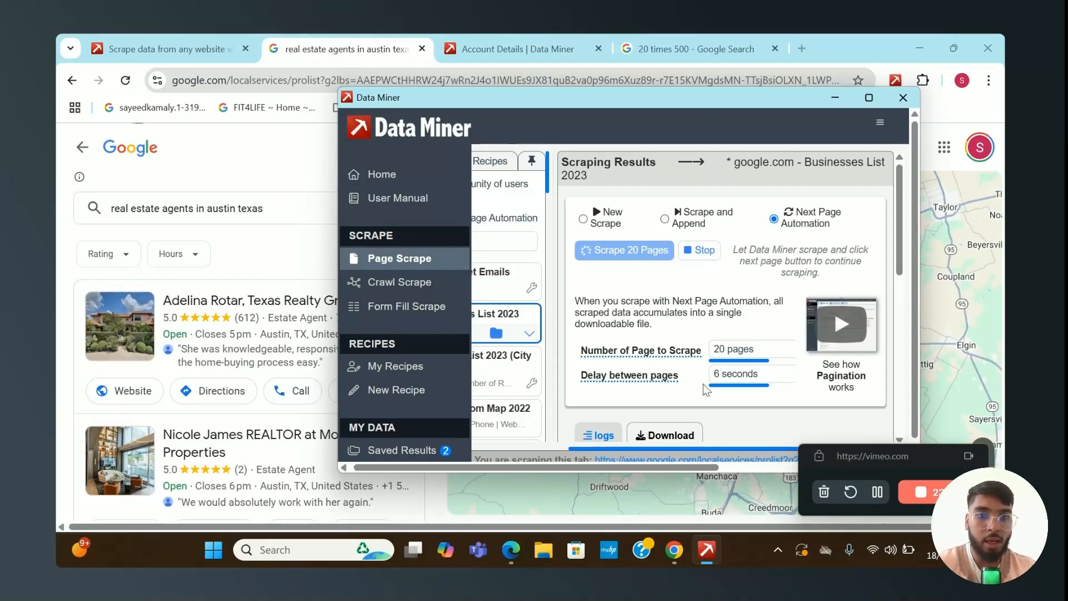
scroll(668, 345, down, 1)
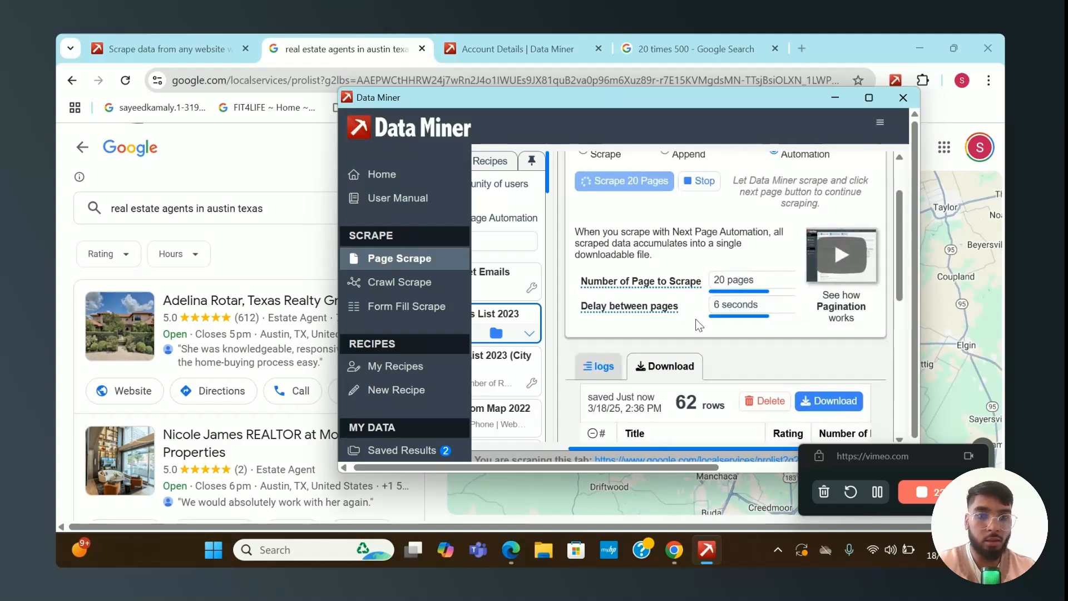
scroll(595, 396, down, 1)
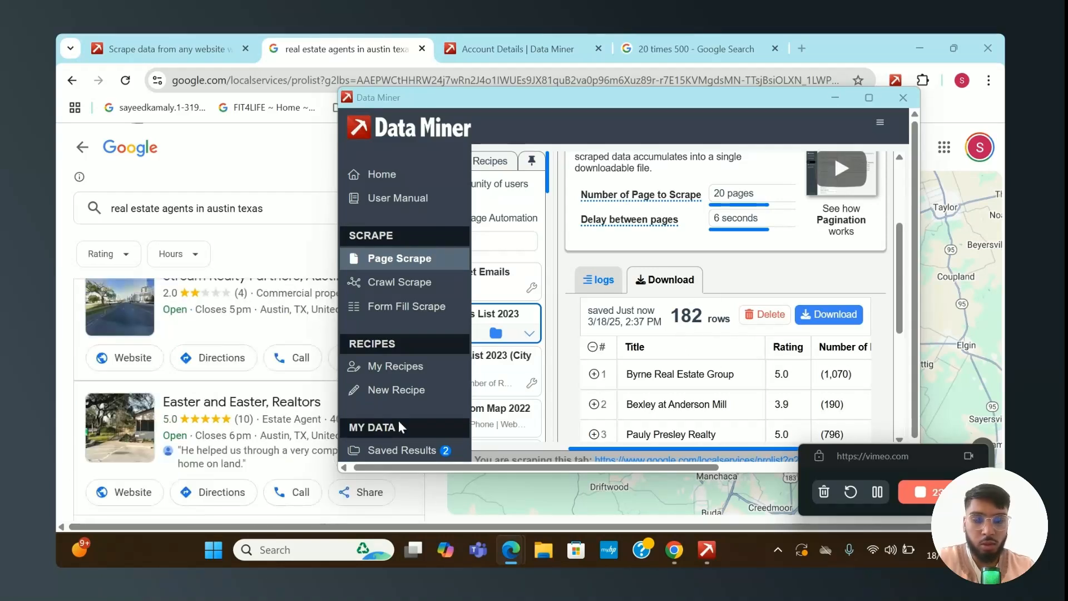
Examine the scraped table's columns from business title through phone and location to website
scroll(86, 348, down, 3)
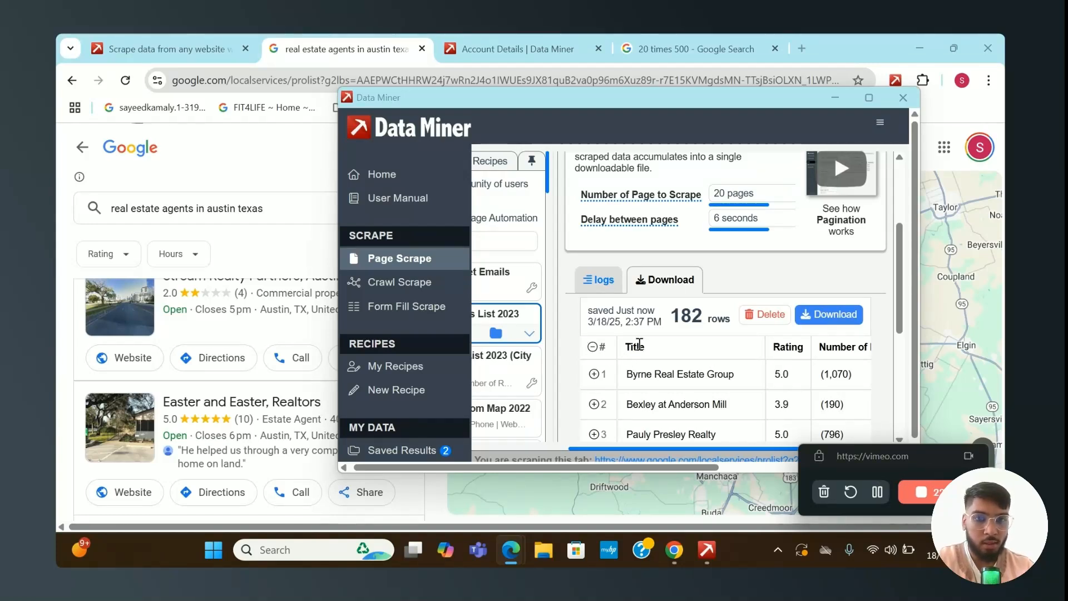
scroll(673, 392, right, 6)
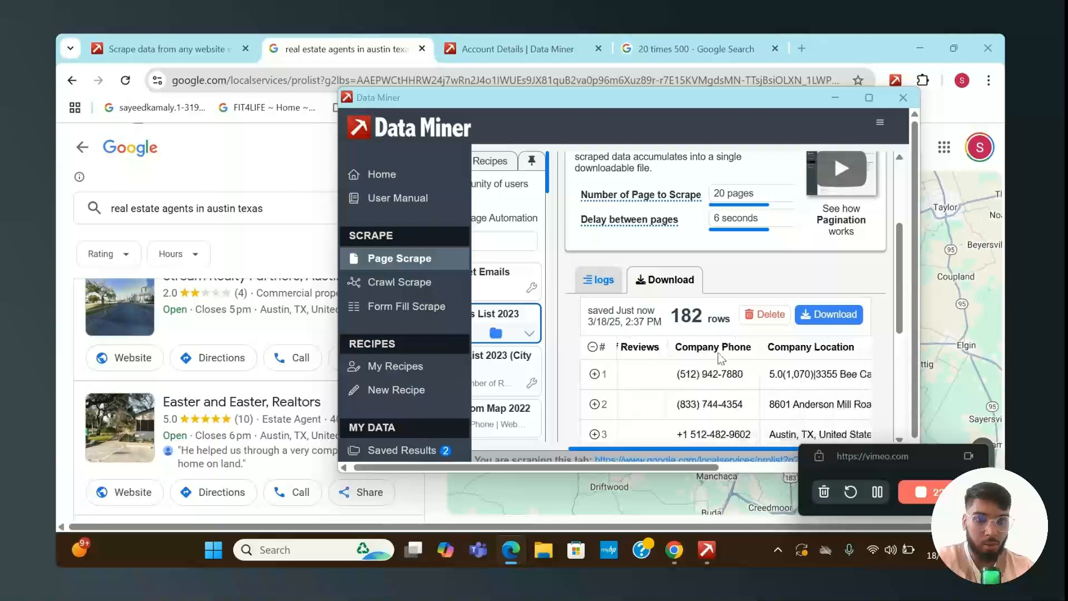
scroll(740, 389, right, 2)
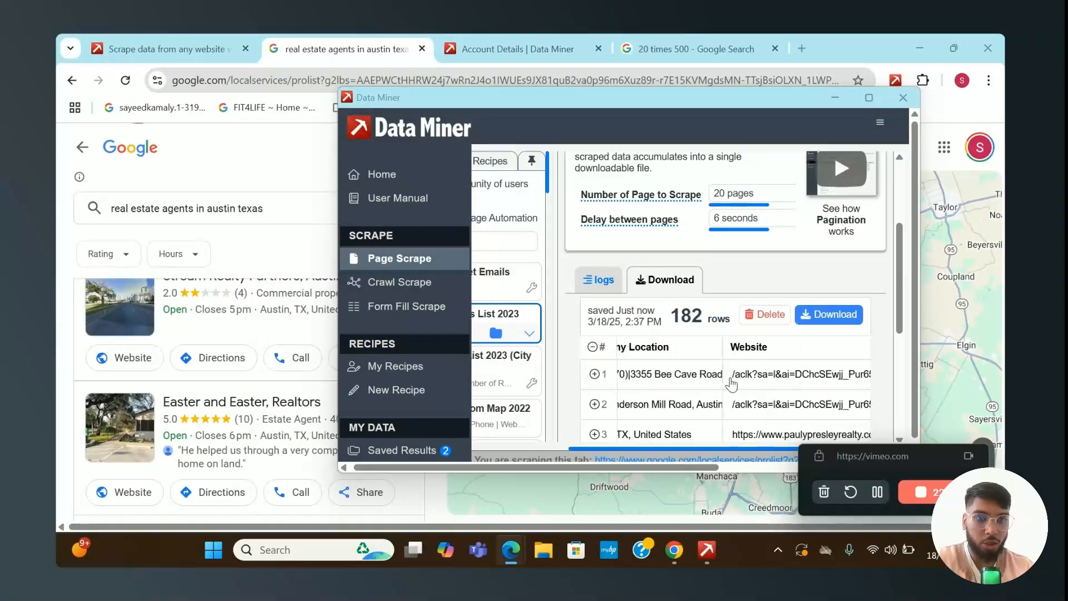
scroll(735, 378, right, 3)
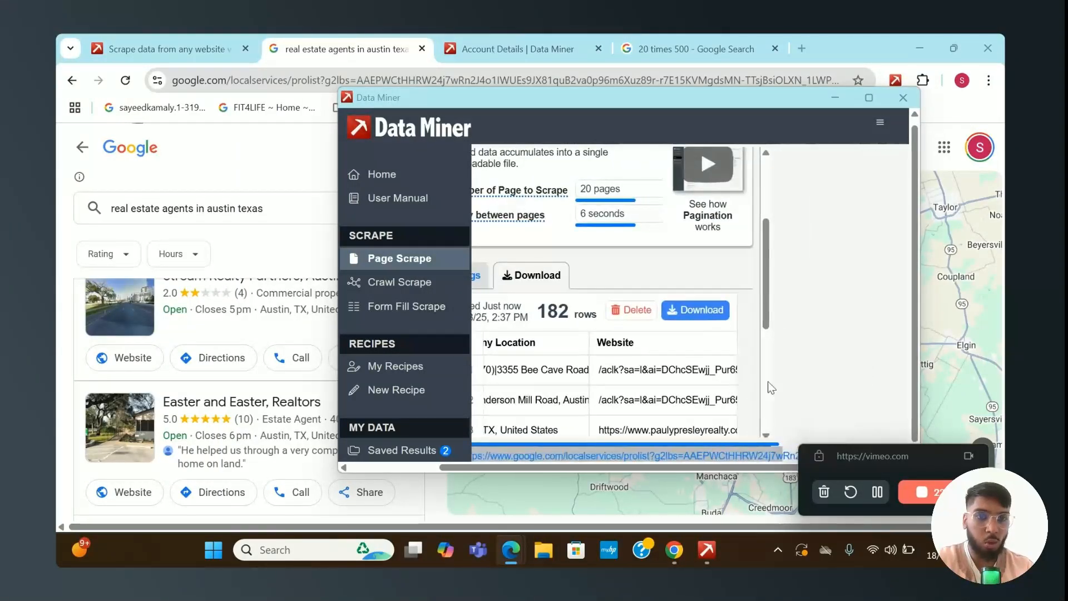
Open the saved results of the Google business scrape and download them as a CSV file
click(878, 493)
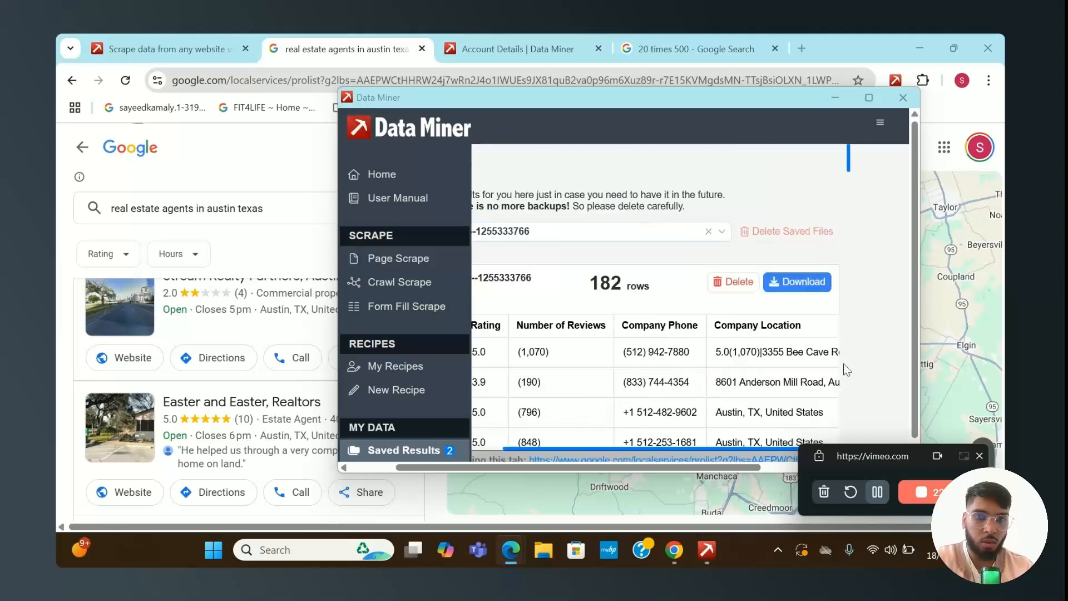
click(797, 281)
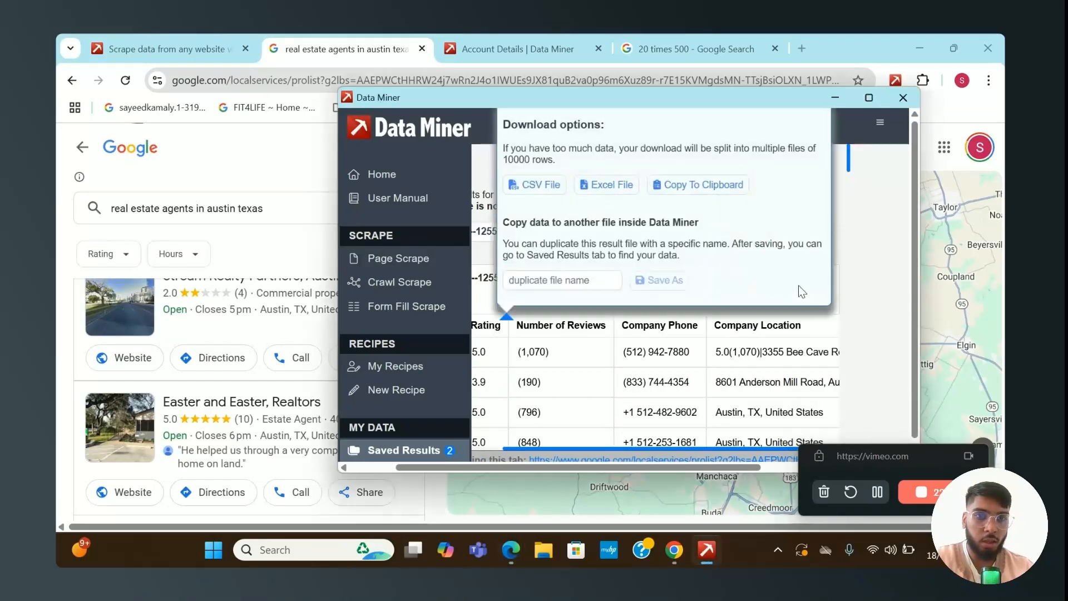
click(549, 187)
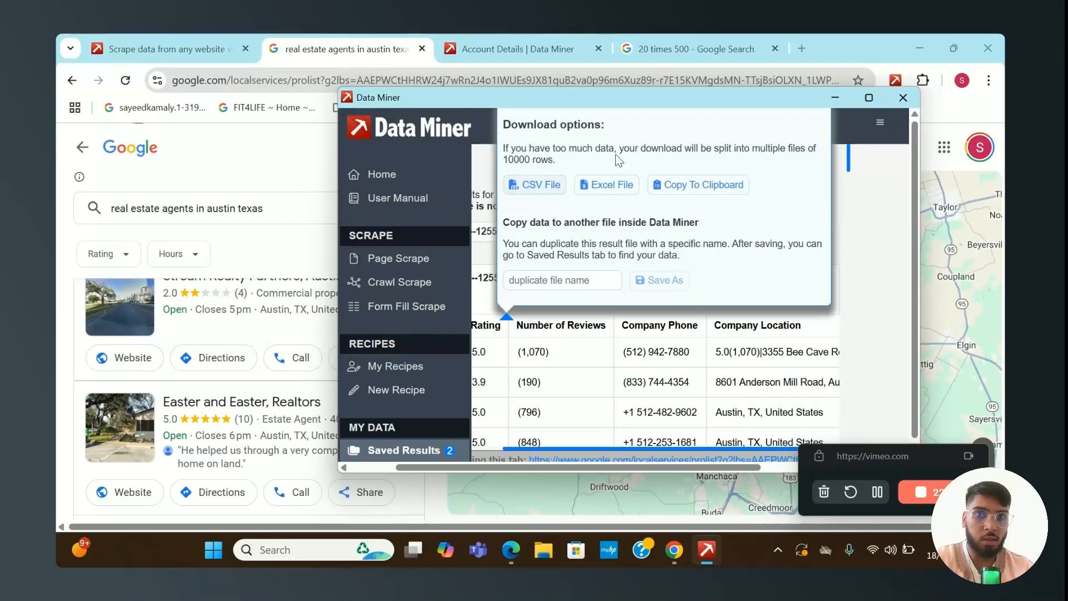
click(707, 415)
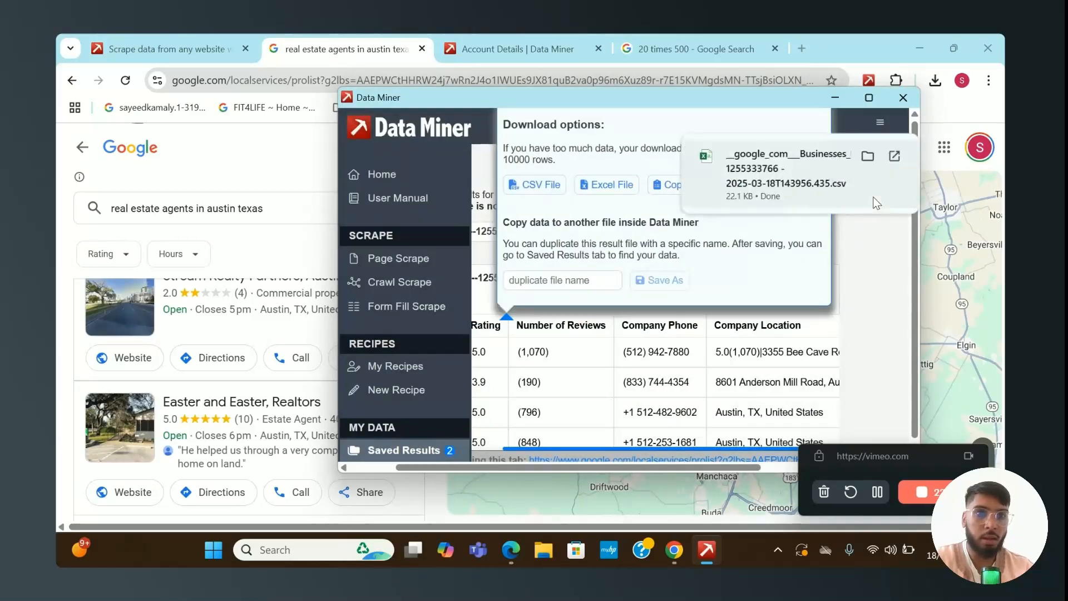
click(869, 241)
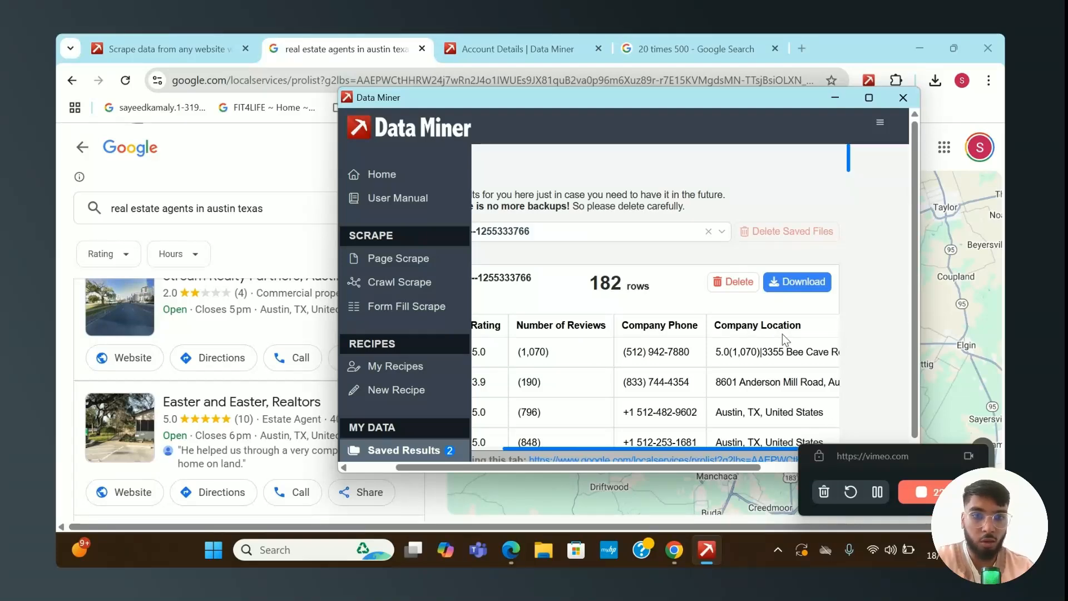
click(877, 496)
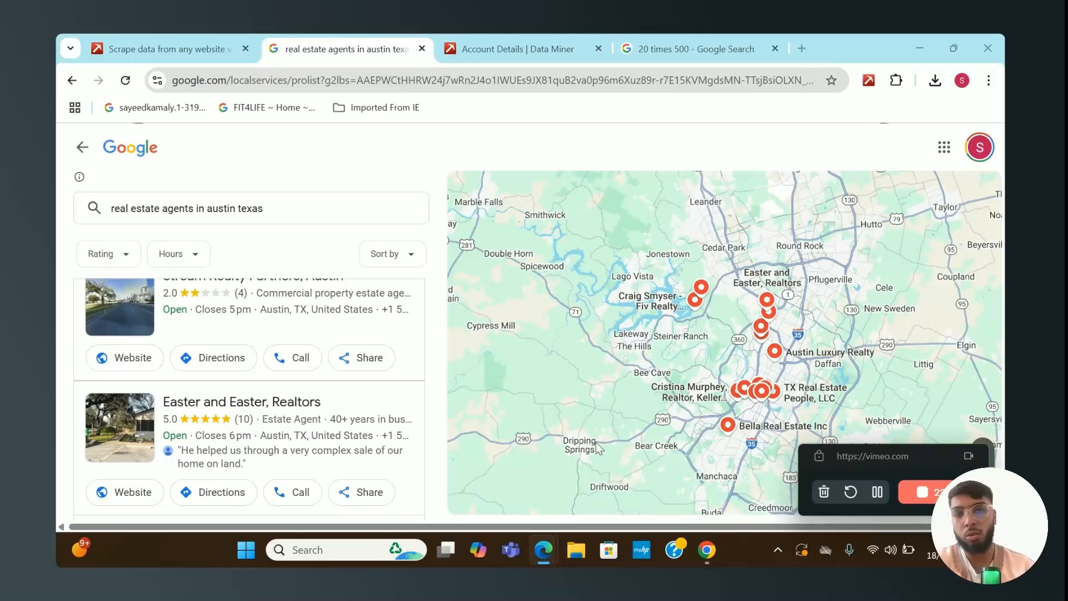
Look through the real estate agent listings on the current Google results page, down to its paging controls
scroll(347, 401, down, 10)
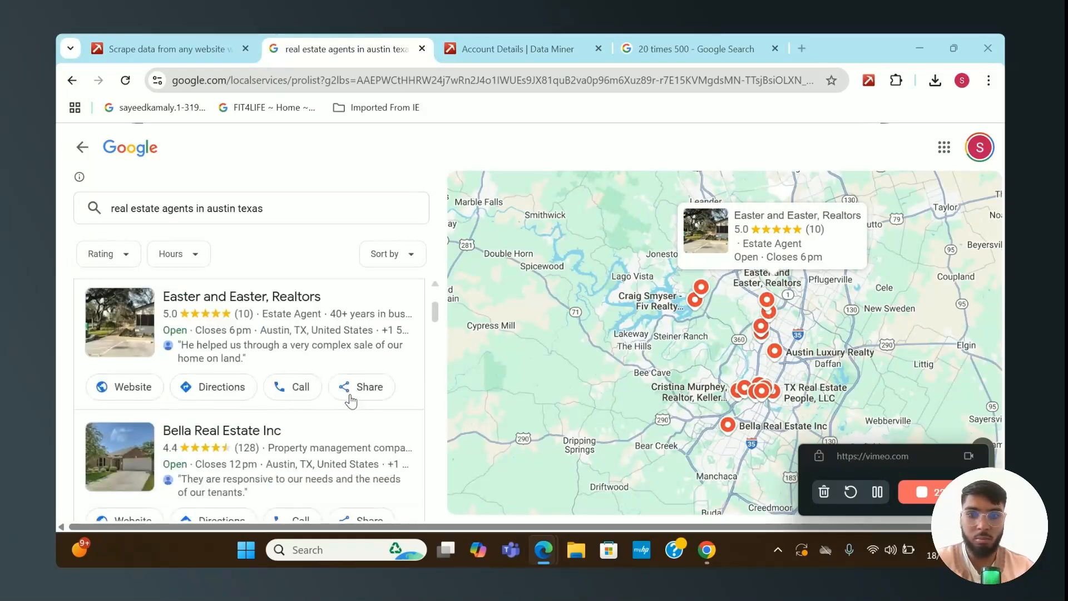
scroll(350, 401, down, 15)
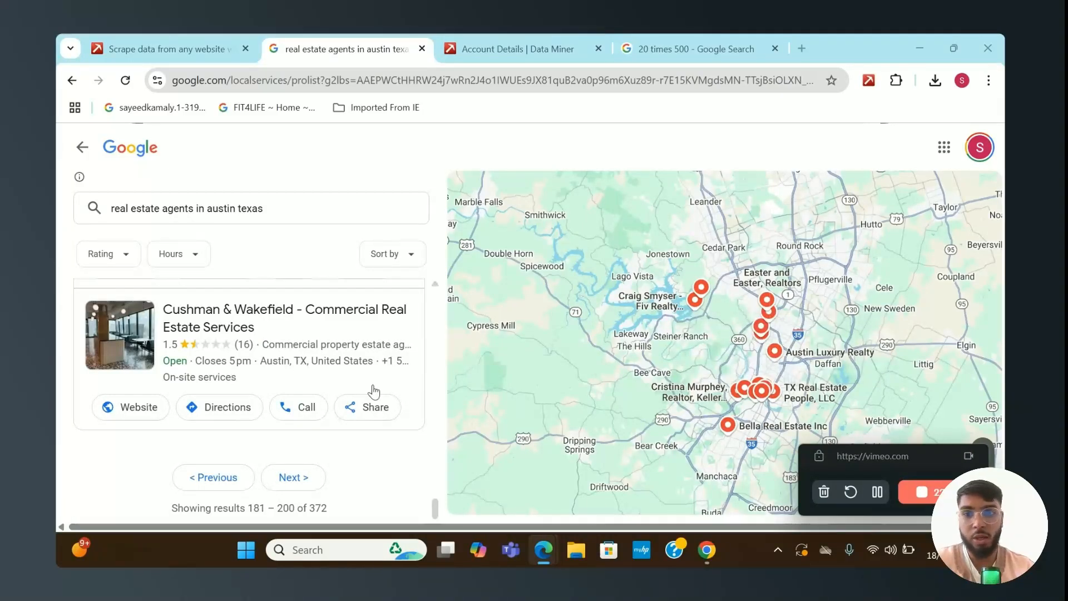
scroll(374, 390, up, 5)
scroll(256, 351, up, 3)
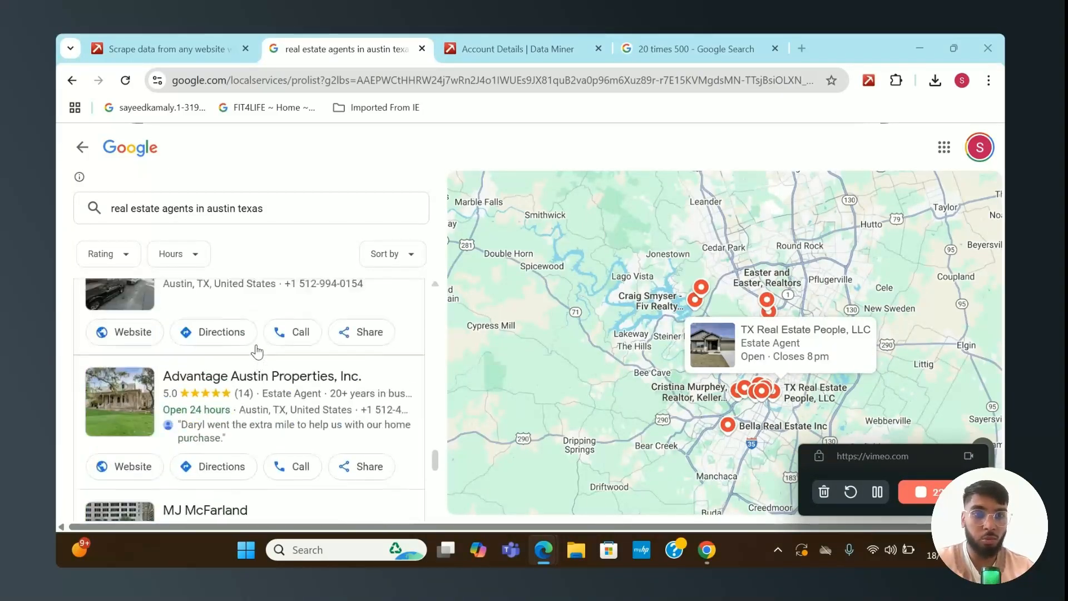
scroll(256, 351, up, 1)
scroll(257, 352, down, 10)
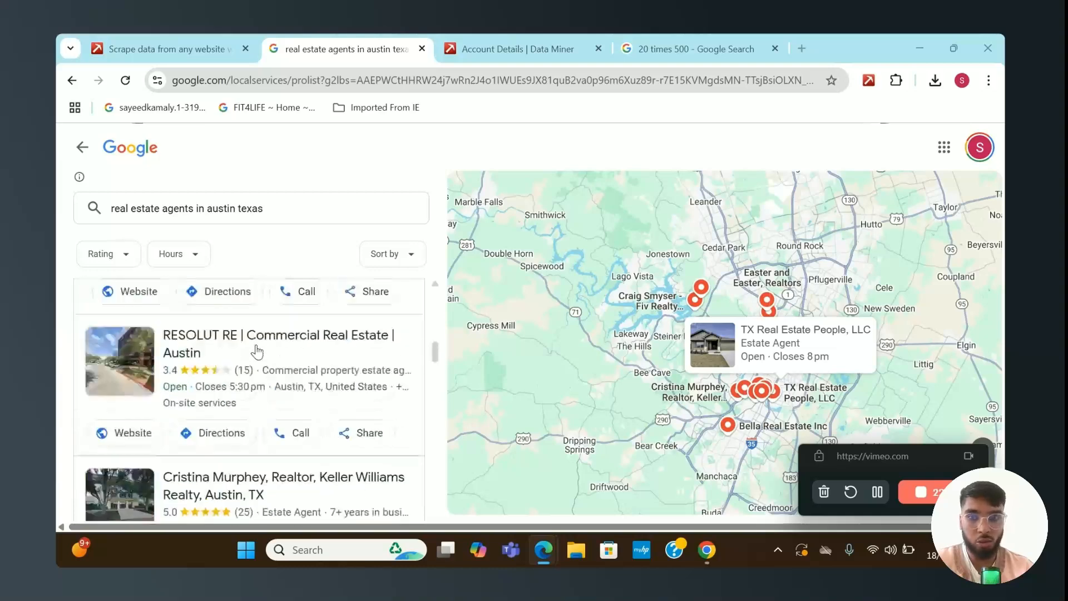
scroll(257, 351, up, 5)
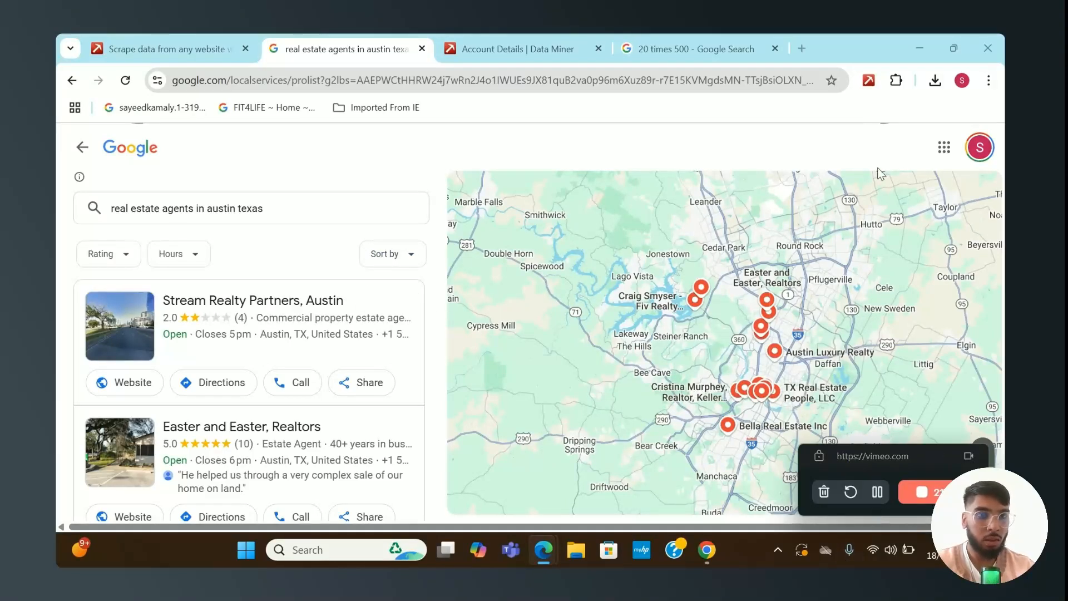
Bring up Data Miner for the Google listings page and look through its public recipes
click(870, 92)
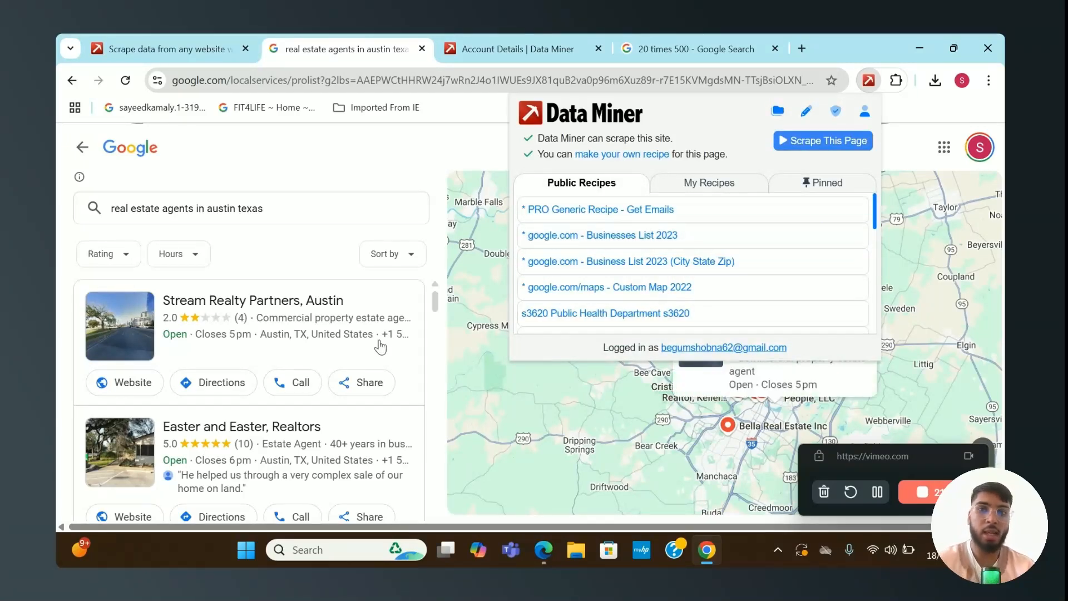
click(879, 495)
click(877, 492)
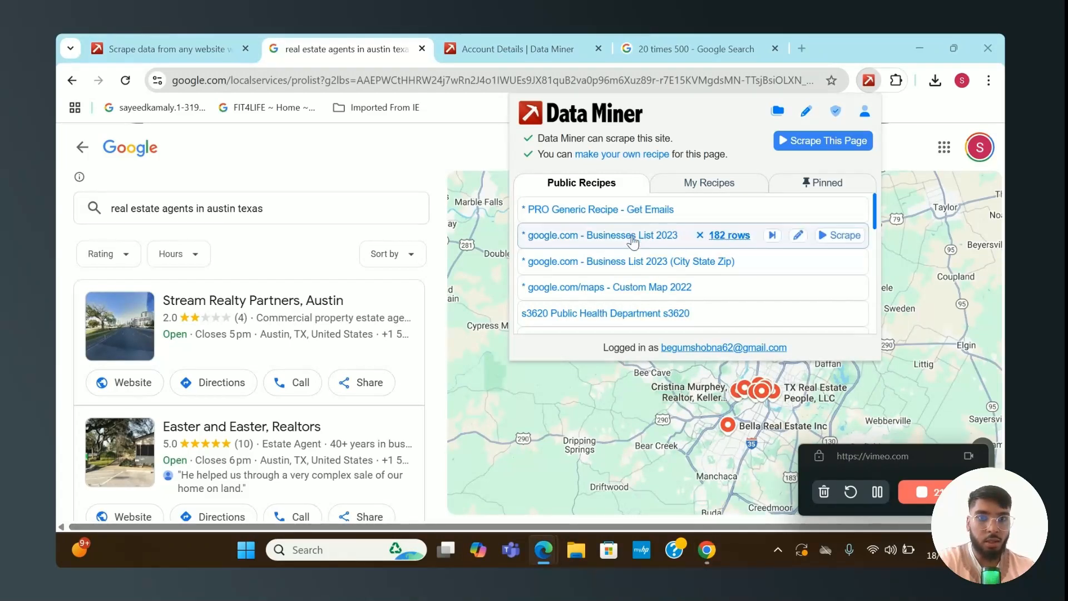
scroll(633, 241, down, 1)
scroll(633, 240, down, 1)
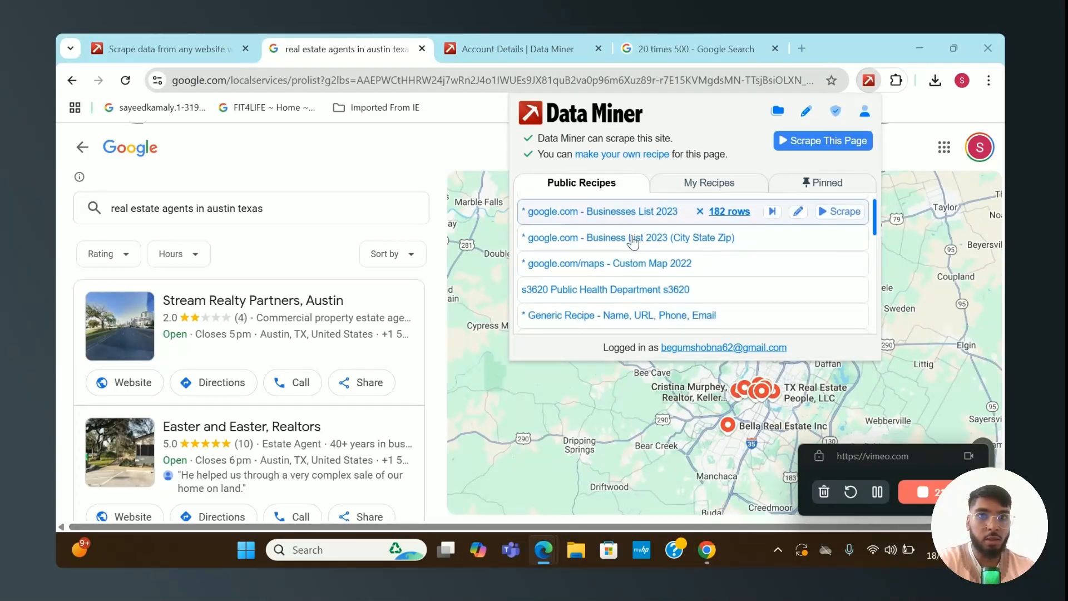
scroll(633, 242, down, 1)
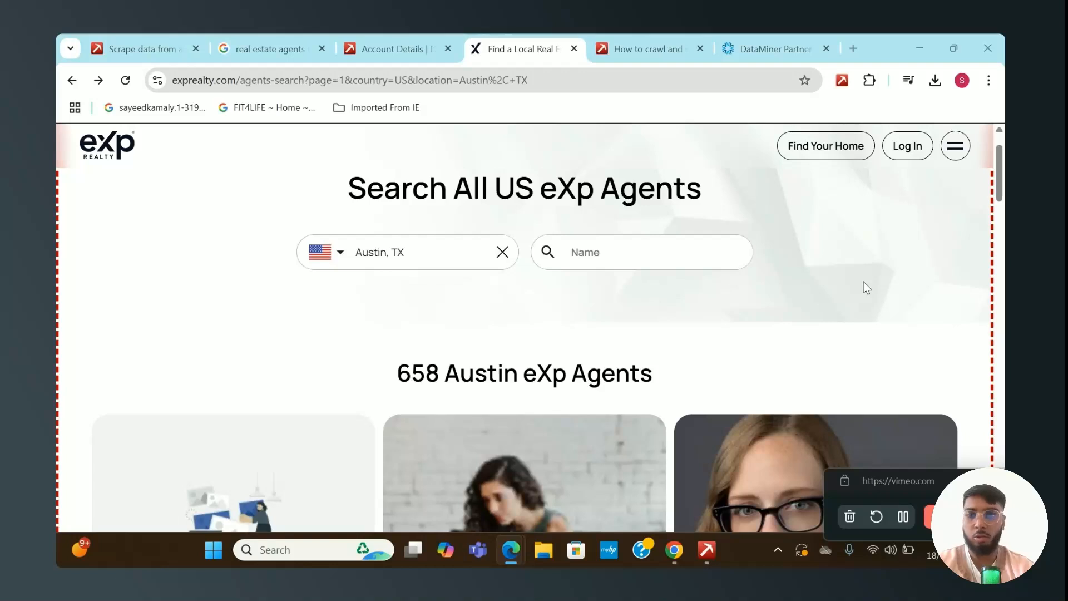
Compare eXp Realty's agent search for Austin, TX with the Google listings of Austin real estate agents
scroll(864, 282, up, 2)
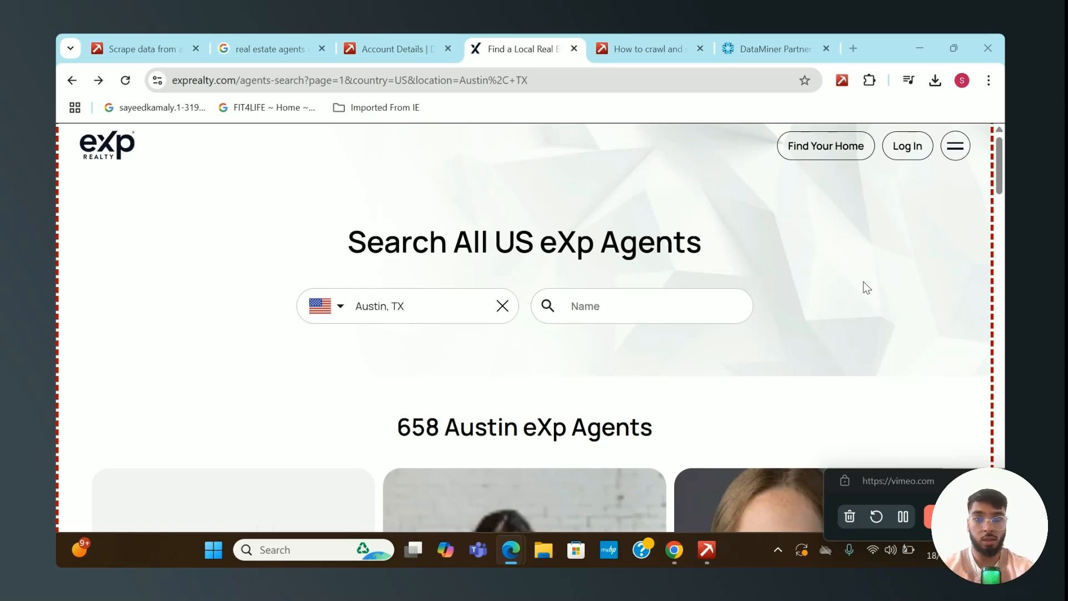
double_click(386, 305)
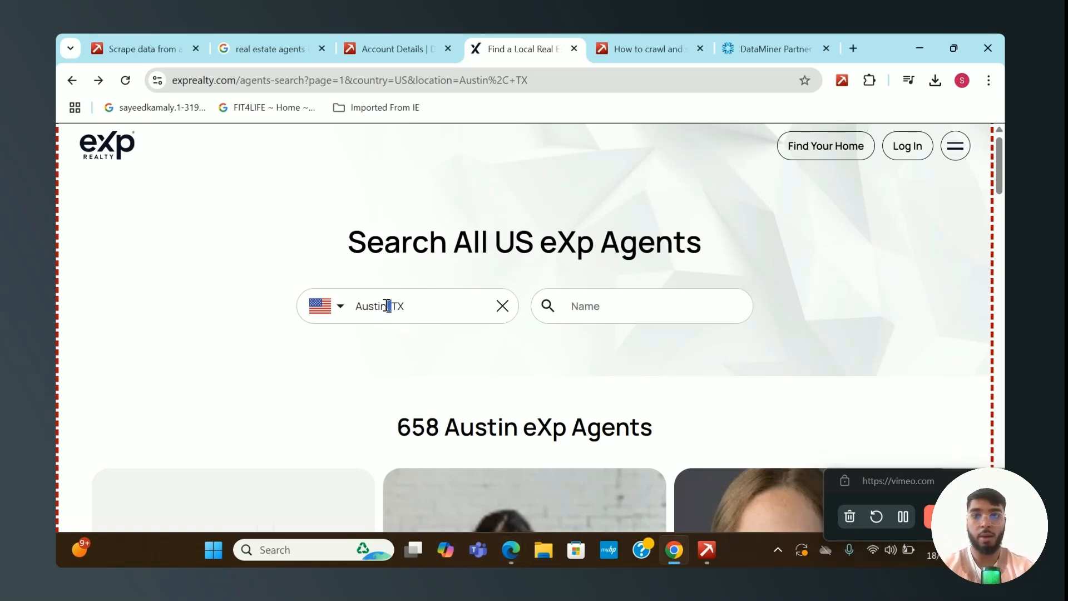
click(249, 50)
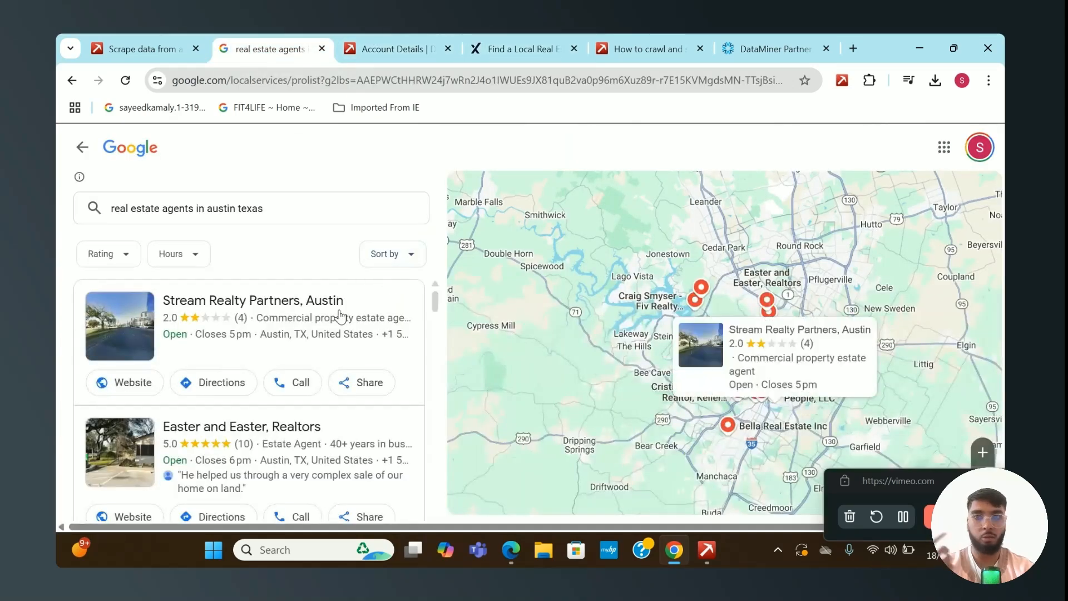
click(550, 37)
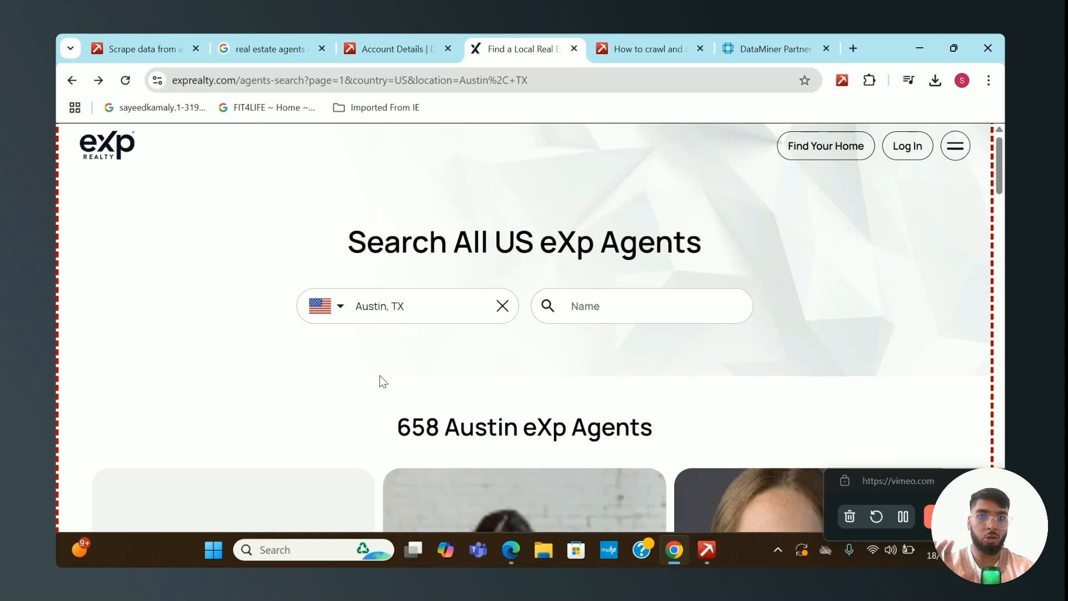
Check the agent total in the heading above eXp Realty's Austin agent cards
scroll(547, 363, down, 3)
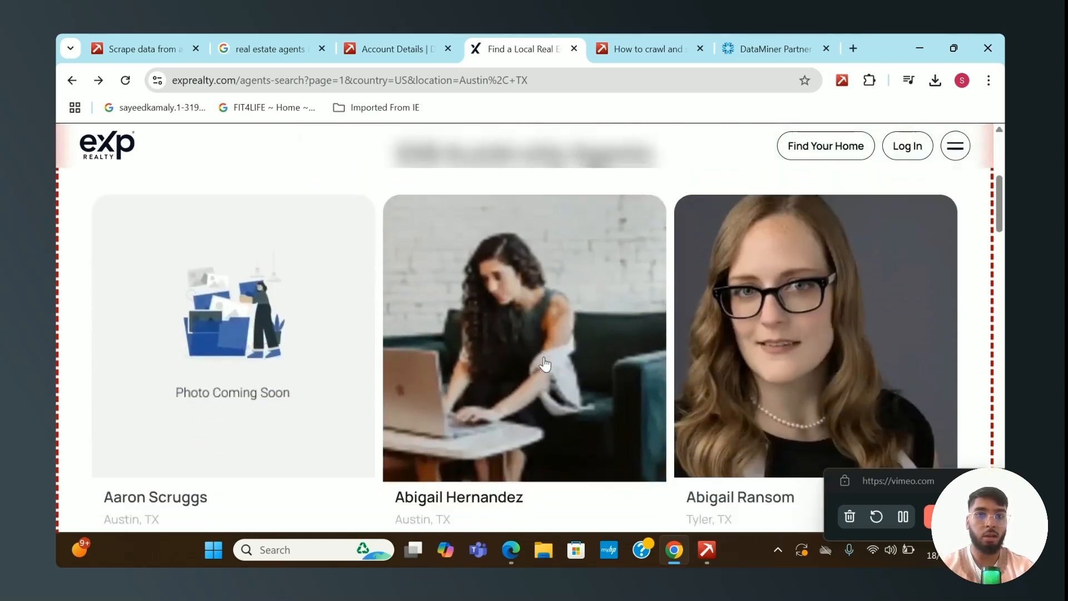
scroll(546, 364, up, 1)
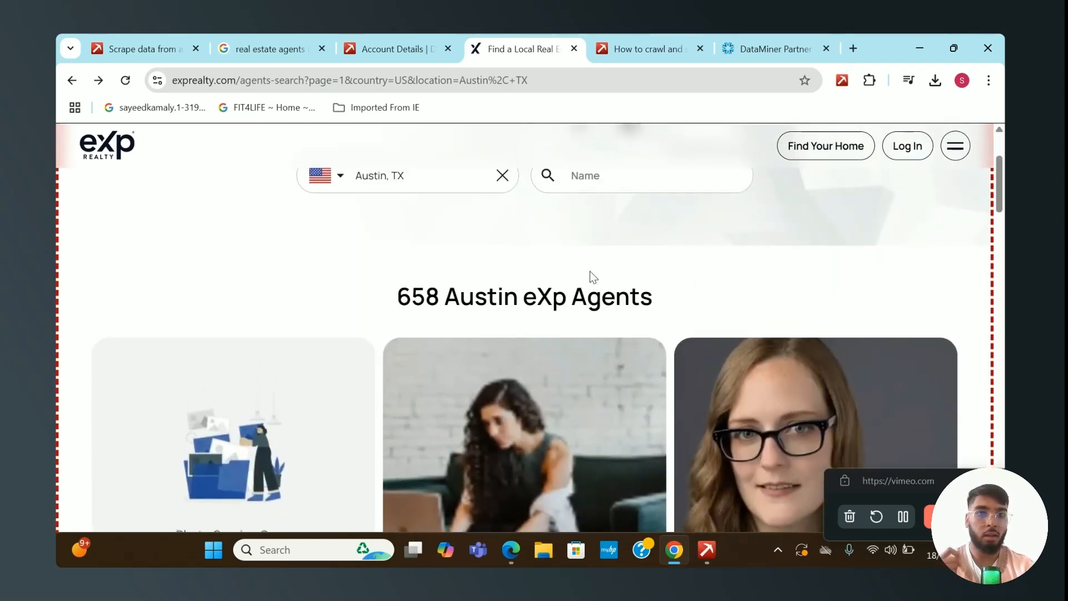
scroll(589, 271, down, 2)
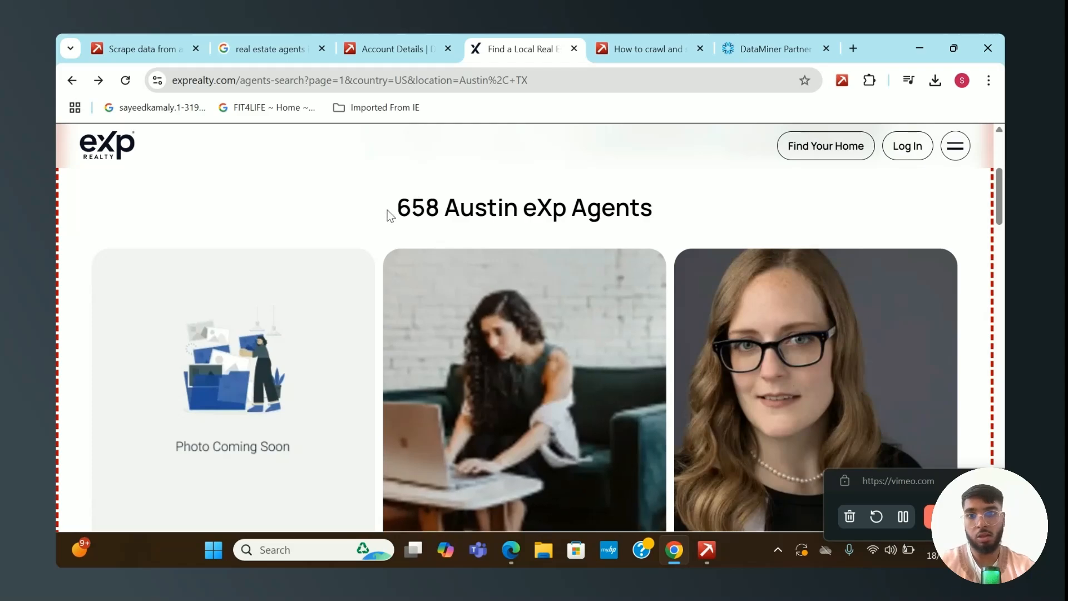
drag(386, 210, 439, 209)
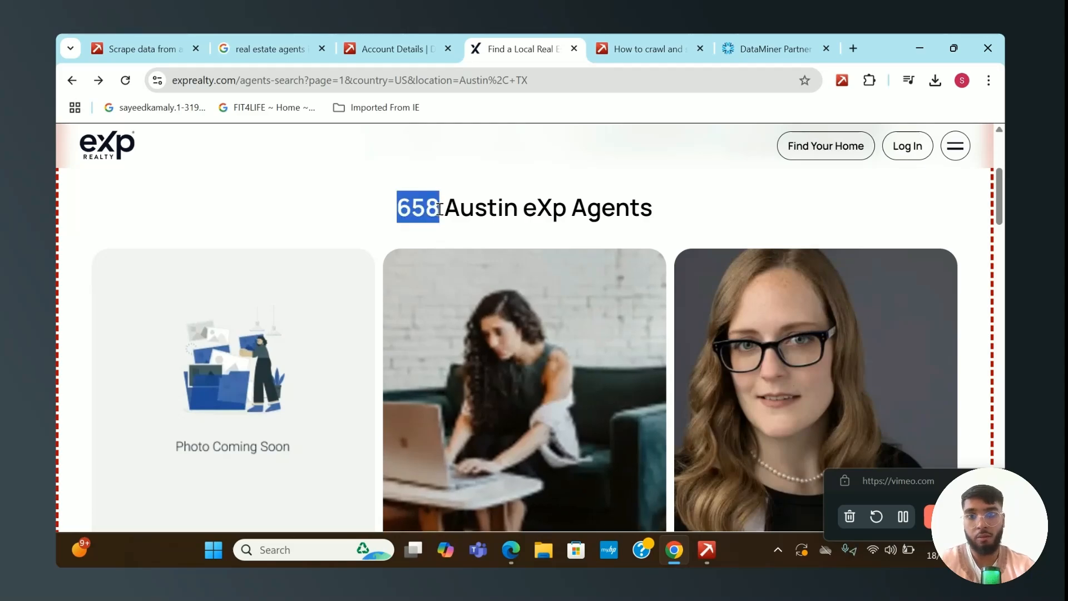
click(685, 209)
Examine the agent cards on the first eXp Realty results page and the page numbers below them
scroll(533, 363, down, 15)
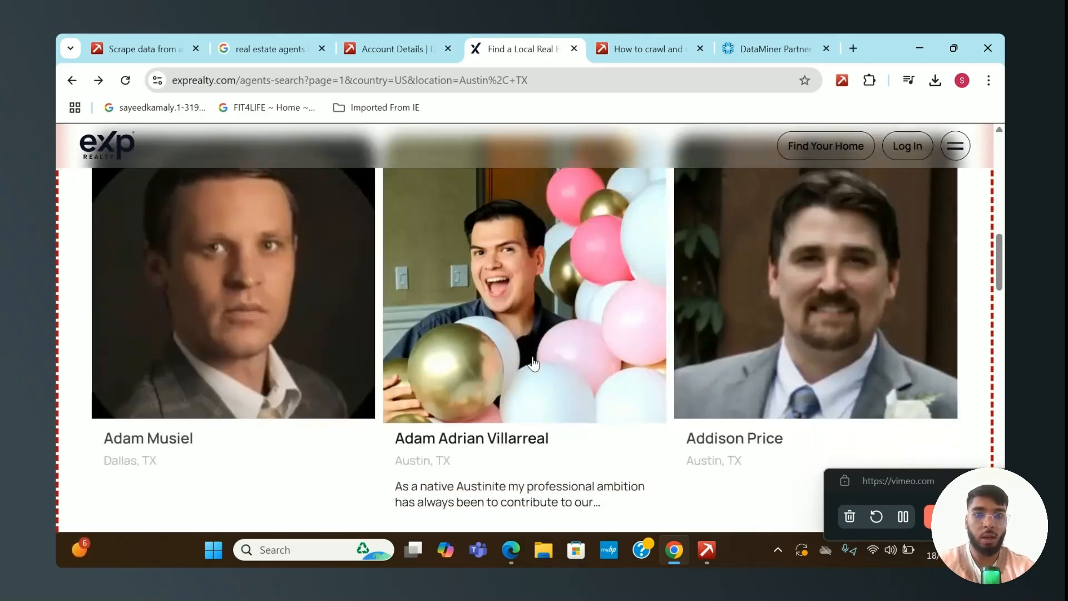
scroll(533, 363, down, 16)
scroll(533, 364, up, 12)
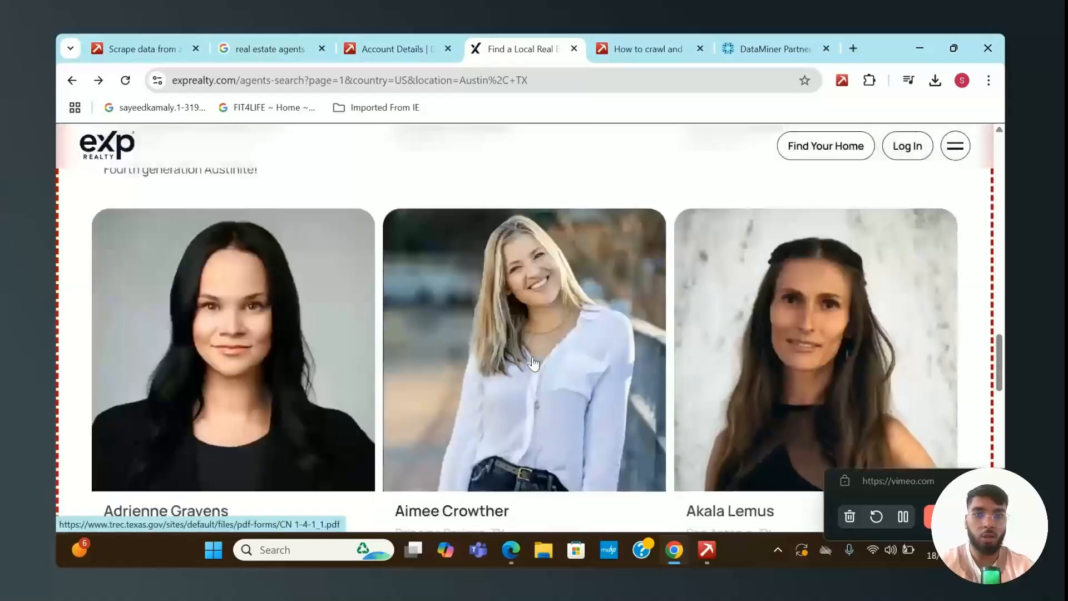
scroll(533, 363, down, 2)
scroll(533, 363, down, 2)
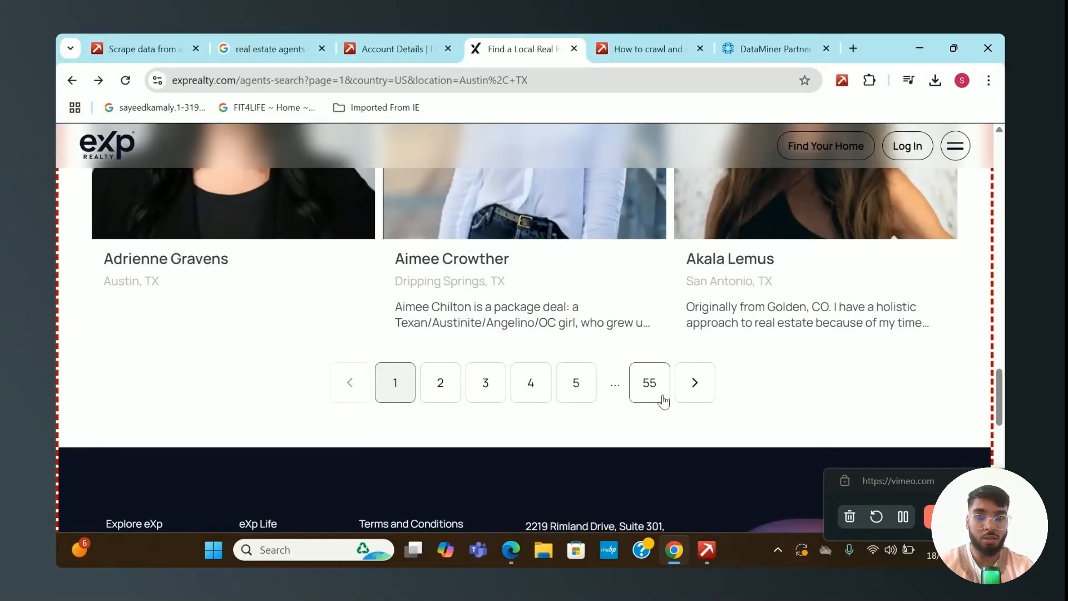
scroll(663, 399, up, 1)
scroll(645, 294, up, 2)
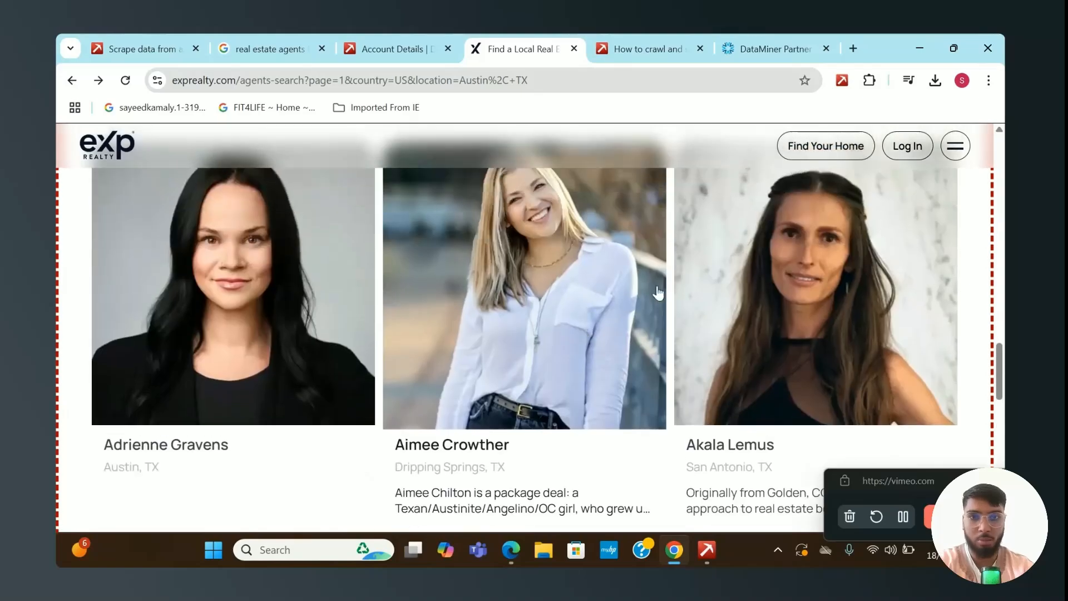
scroll(657, 294, up, 15)
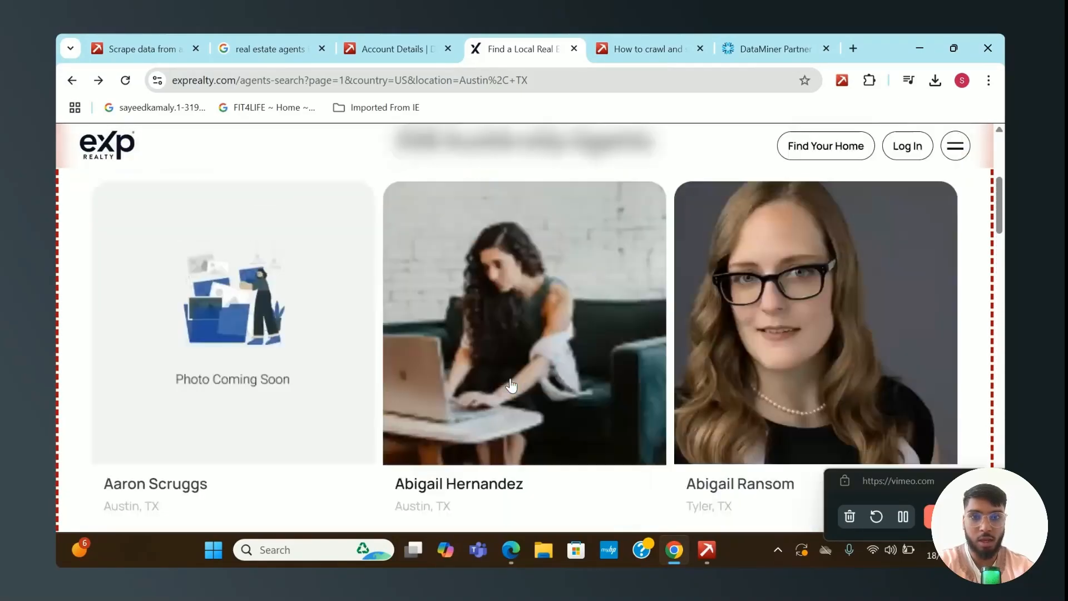
scroll(510, 385, up, 5)
scroll(529, 358, down, 15)
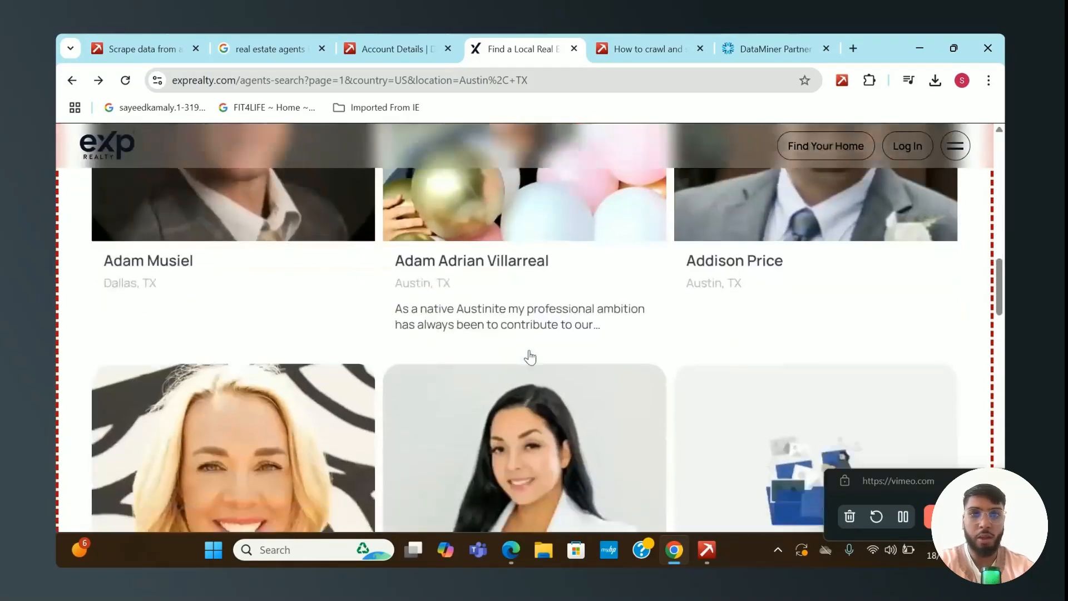
scroll(529, 357, down, 10)
scroll(529, 358, up, 5)
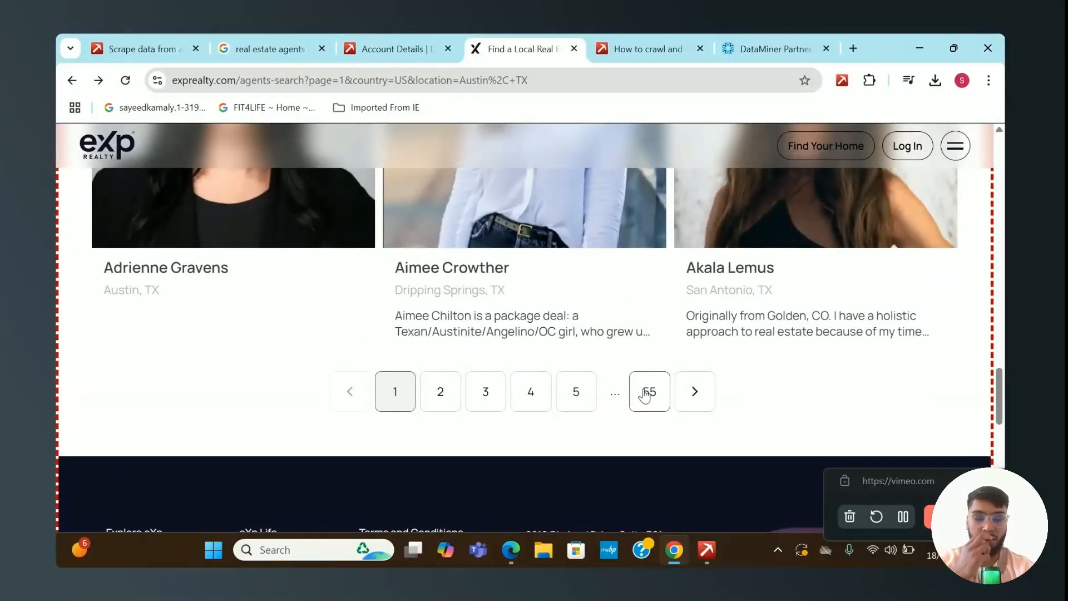
Open the profile of the middle agent in the first row and check the contact e-mail and phone number
scroll(645, 395, up, 10)
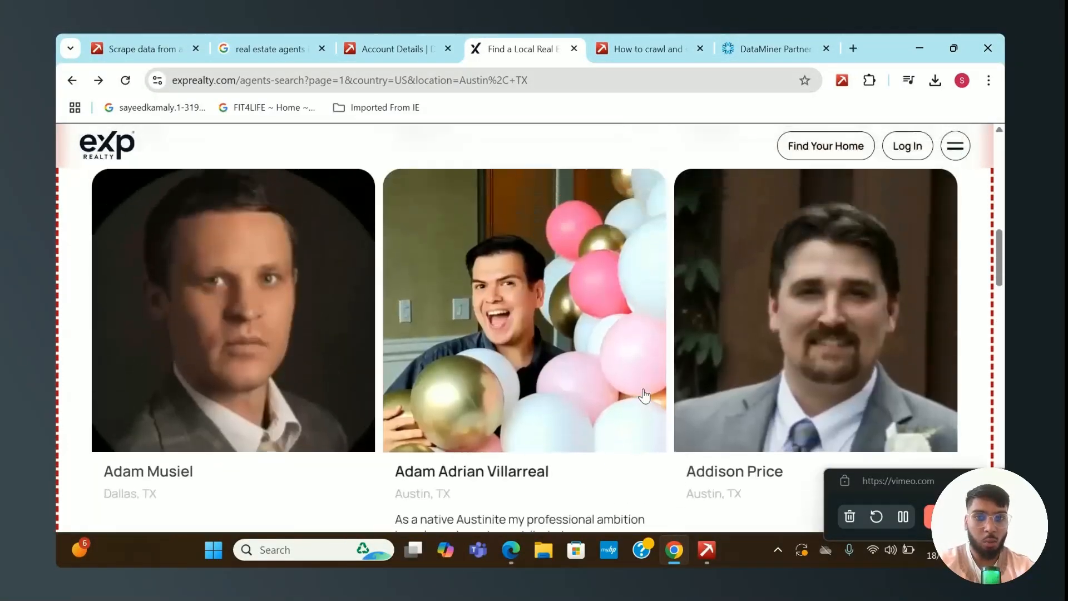
scroll(646, 395, up, 3)
scroll(506, 398, down, 3)
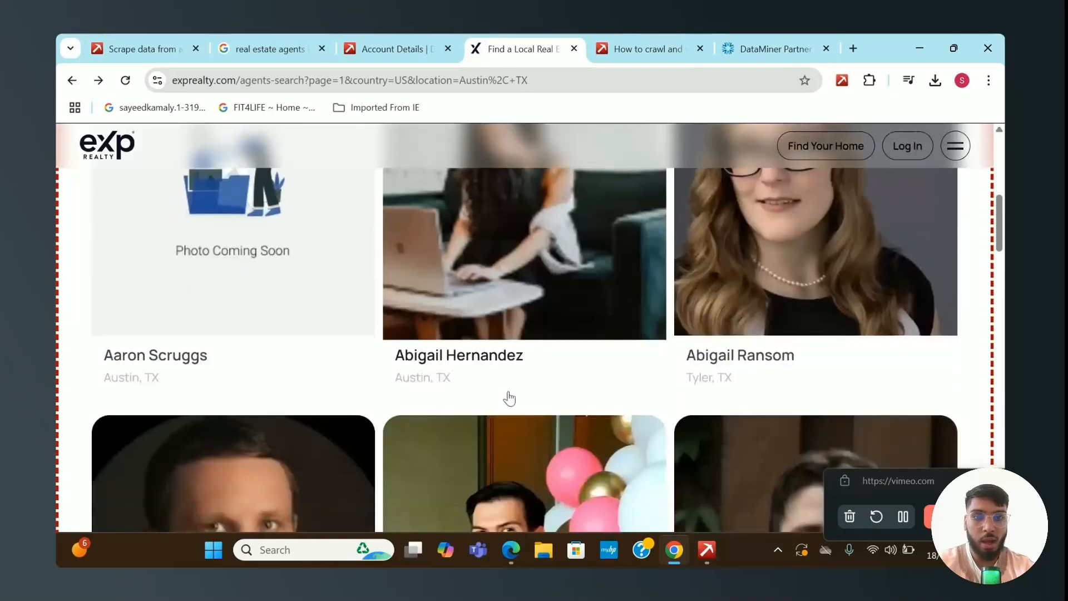
click(537, 294)
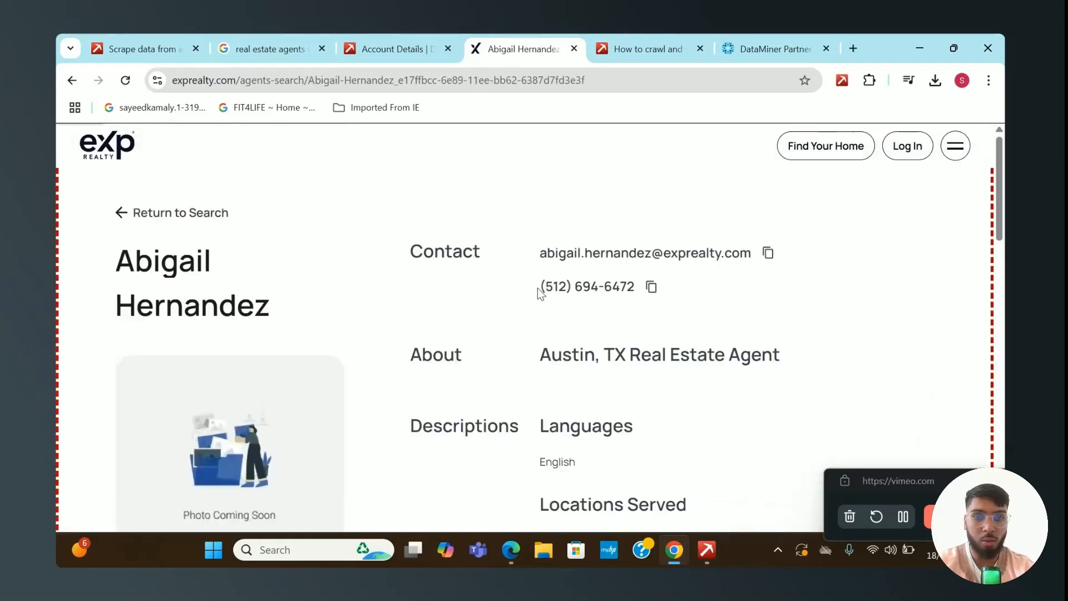
scroll(538, 289, down, 1)
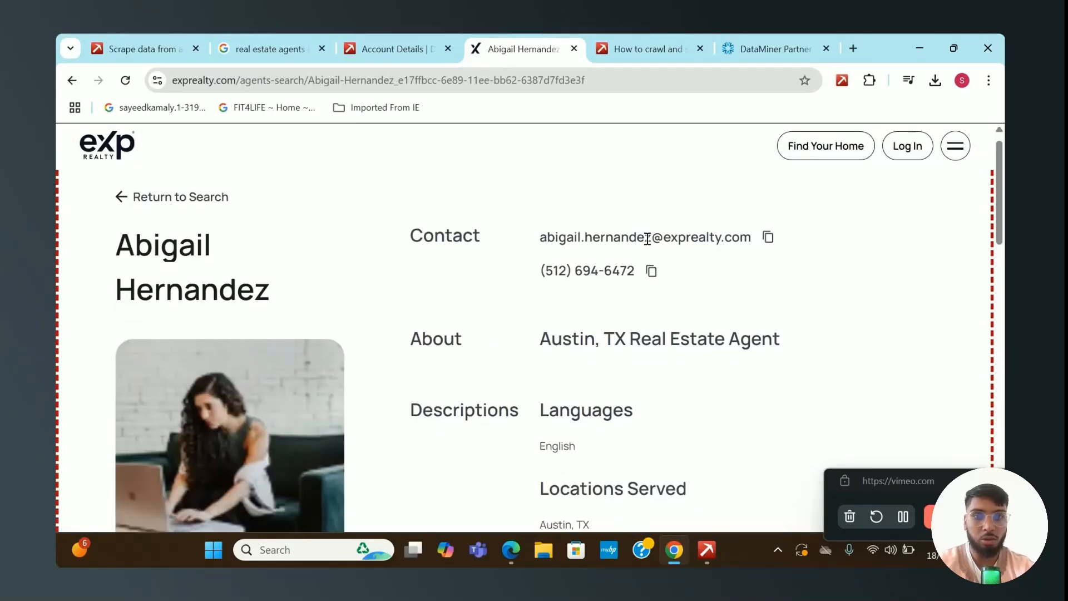
scroll(483, 270, up, 1)
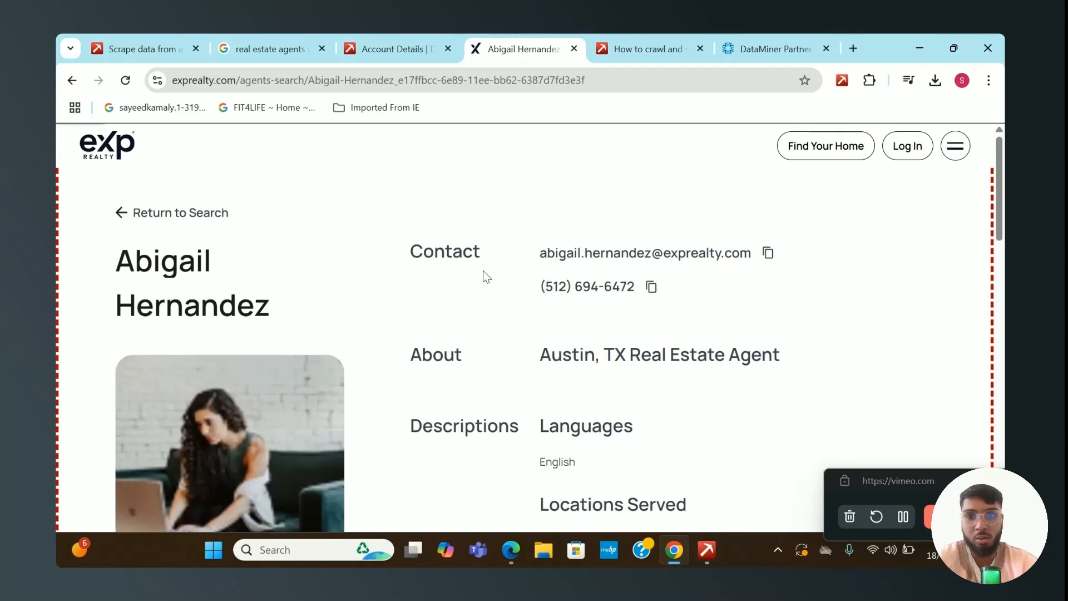
Return to eXp Realty's Austin search results and examine the agent cards on the first page
scroll(483, 270, left, 5)
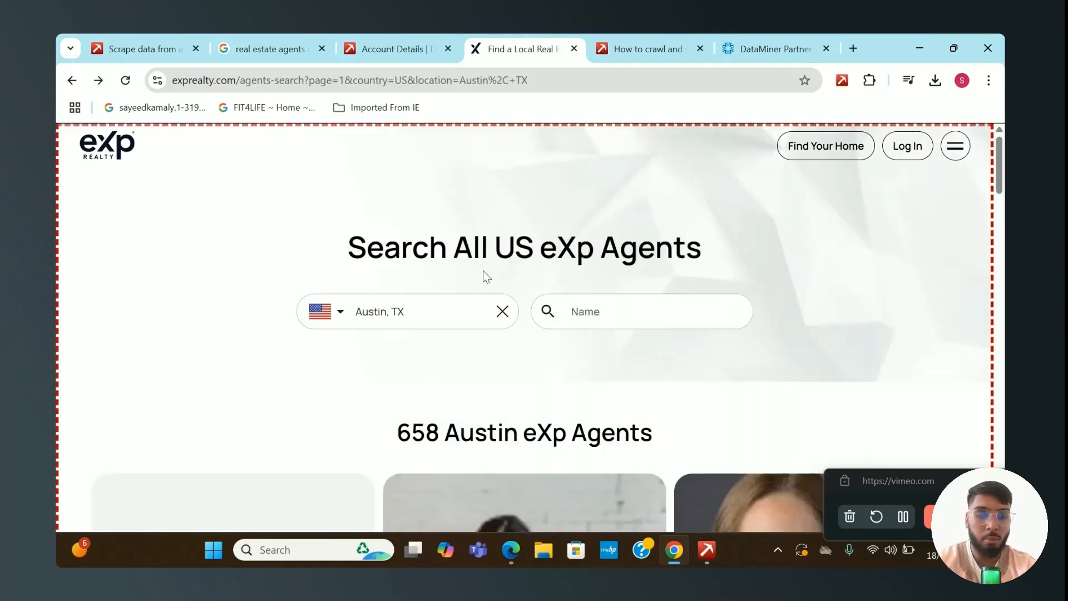
scroll(482, 270, down, 5)
scroll(483, 273, down, 3)
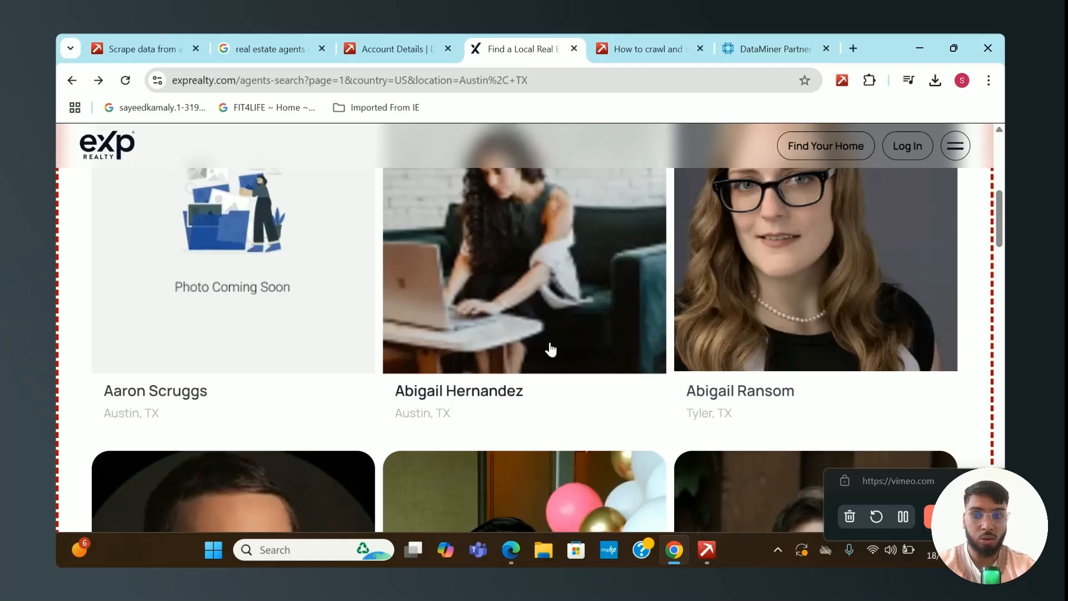
scroll(633, 462, down, 15)
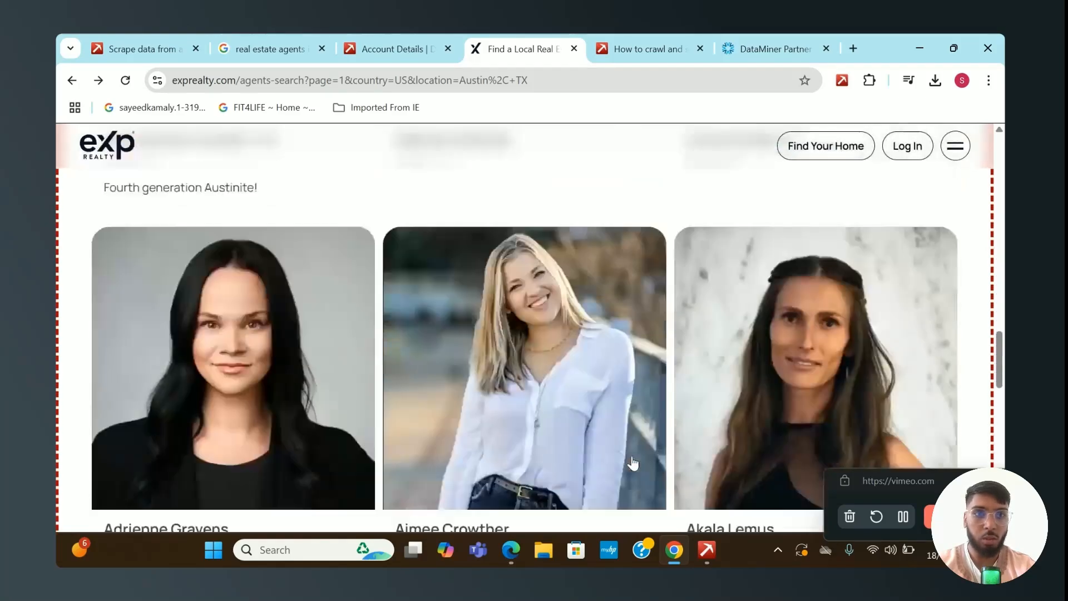
scroll(632, 455, up, 5)
scroll(632, 456, up, 8)
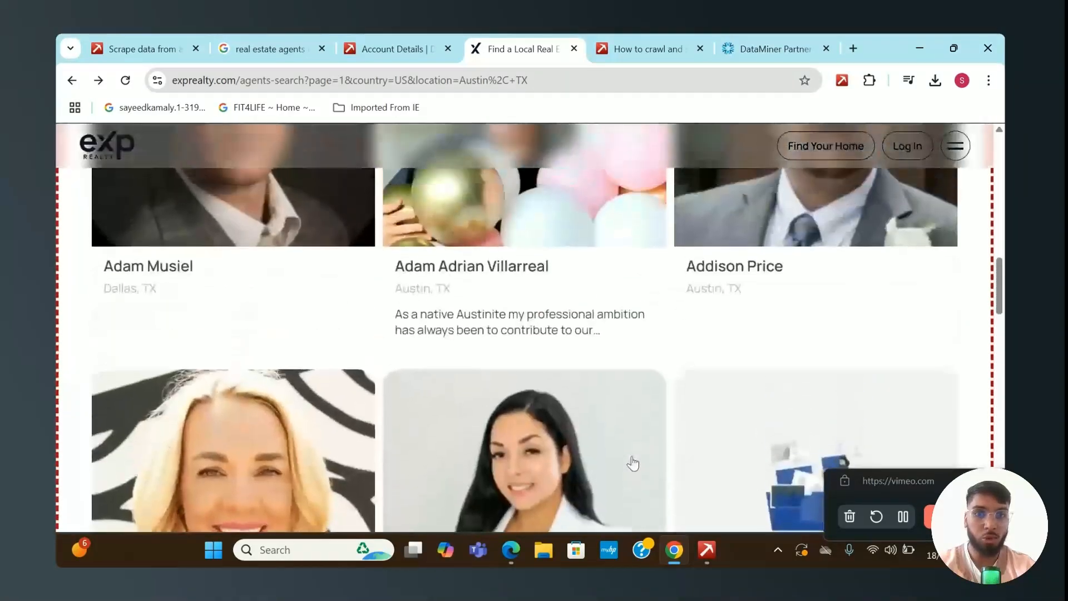
scroll(633, 463, up, 6)
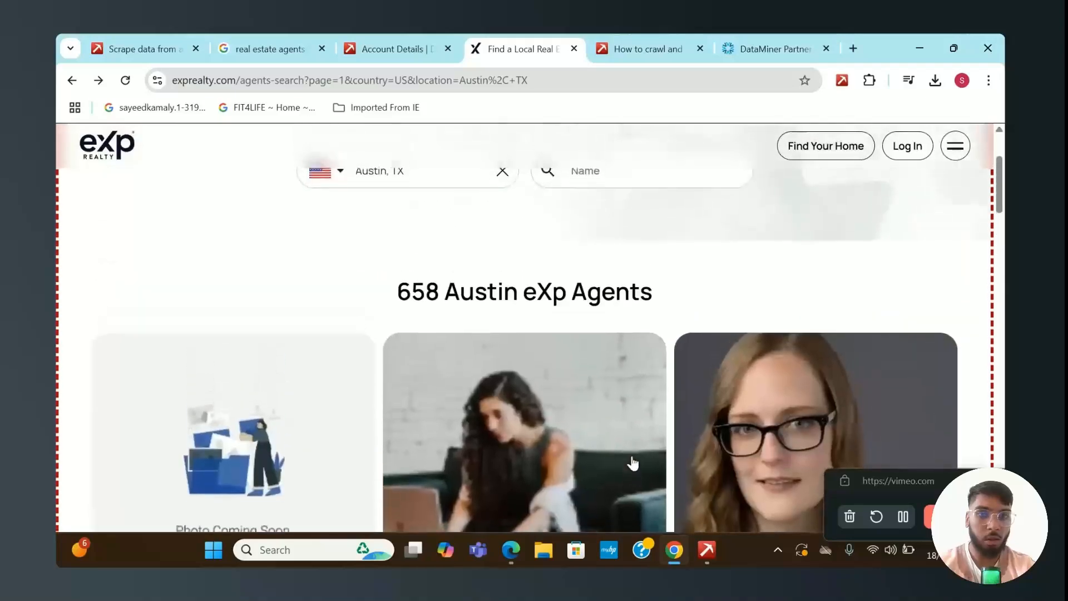
scroll(632, 462, down, 3)
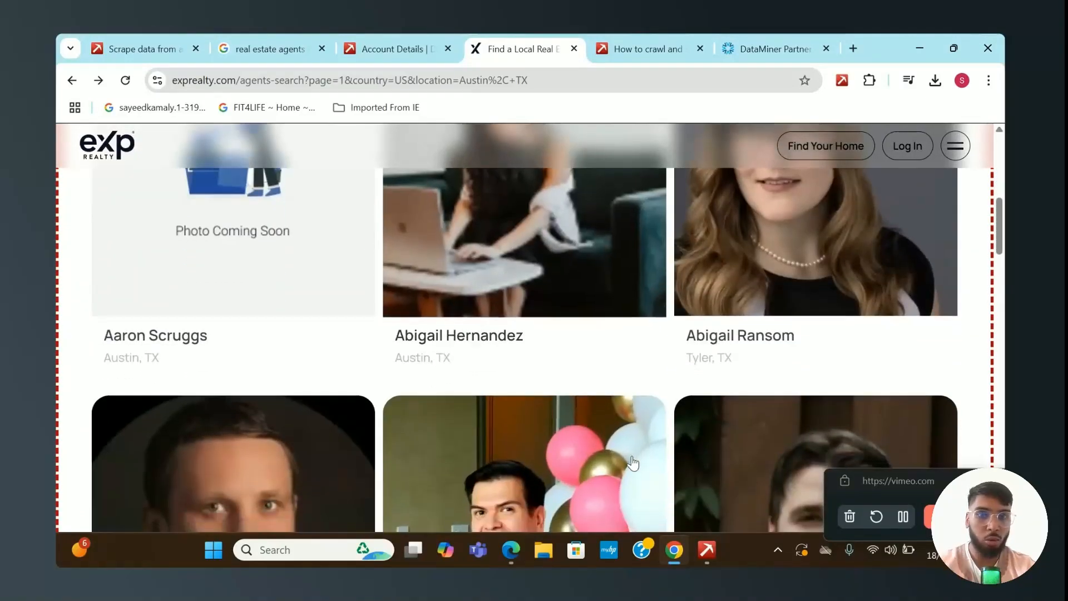
scroll(633, 463, down, 1)
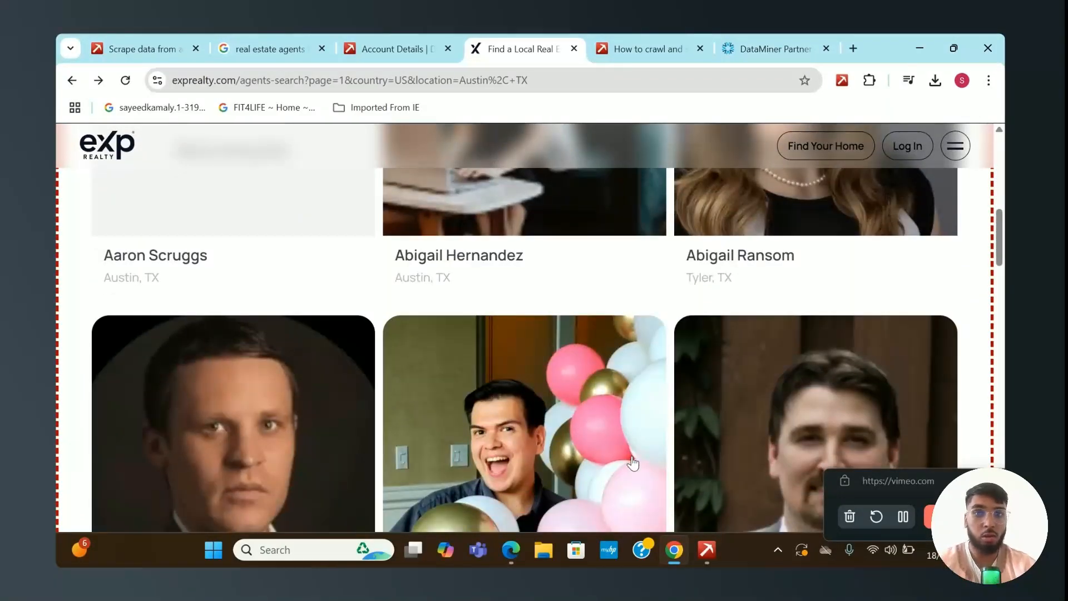
click(527, 259)
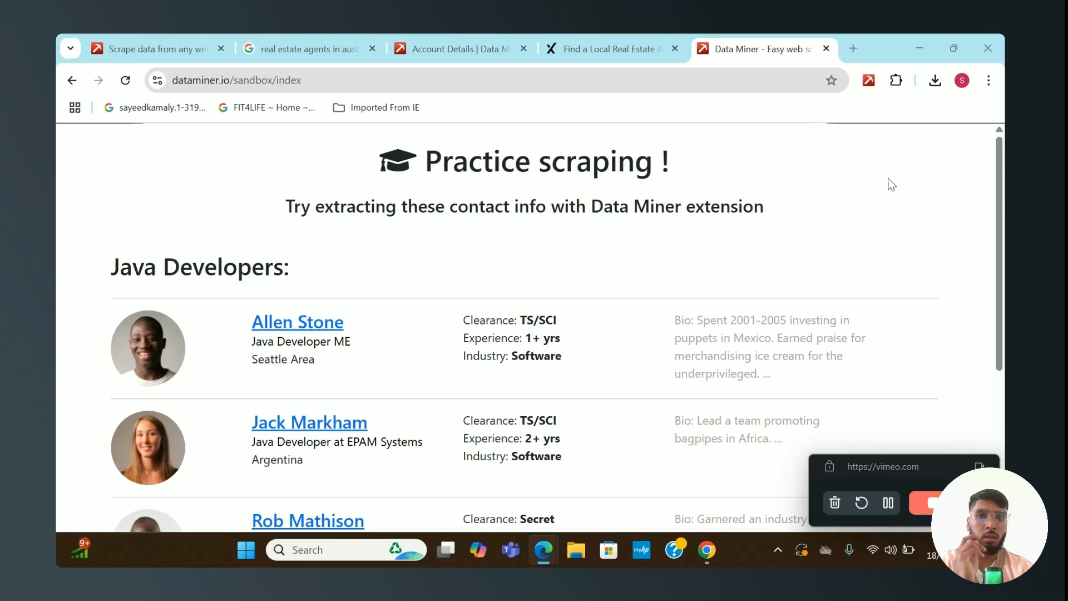
Load the public "Sandbox - URLs" recipe in Data Miner for the first practice page of Java developers and enlarge its window
scroll(889, 181, down, 3)
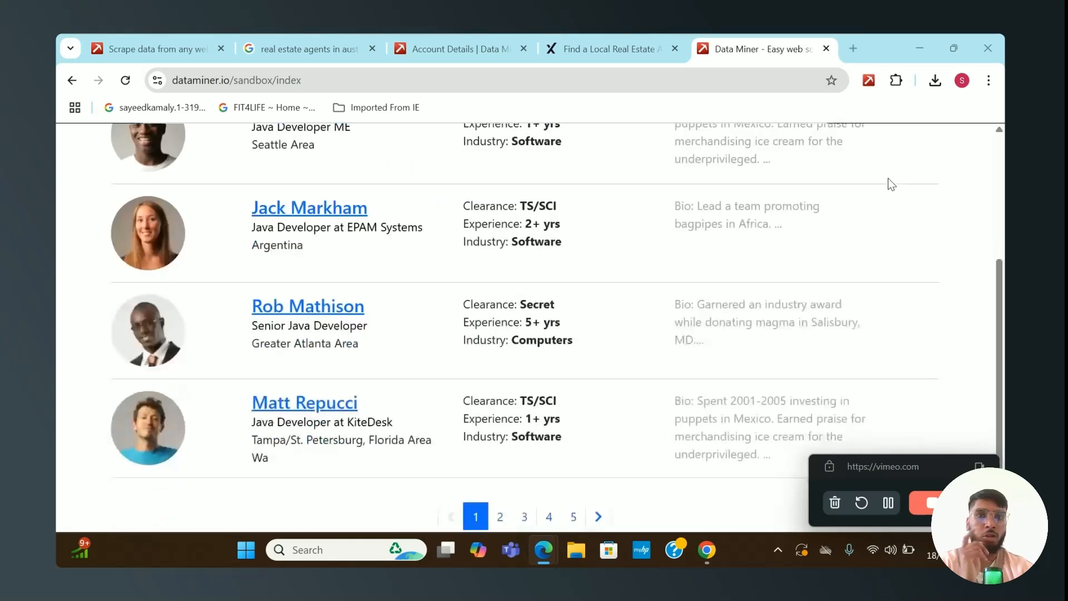
click(868, 80)
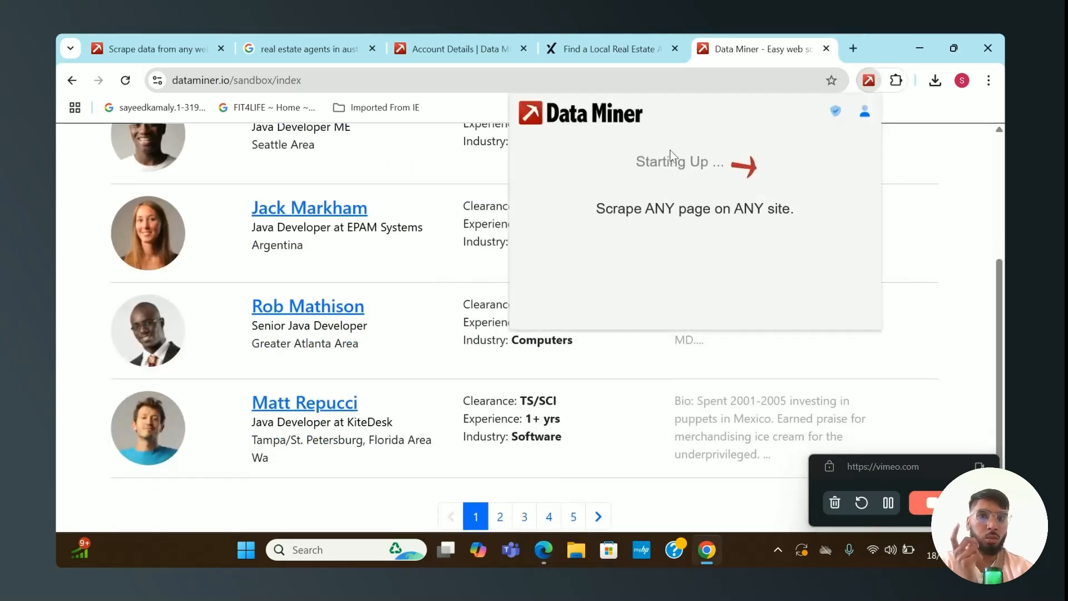
scroll(295, 179, up, 1)
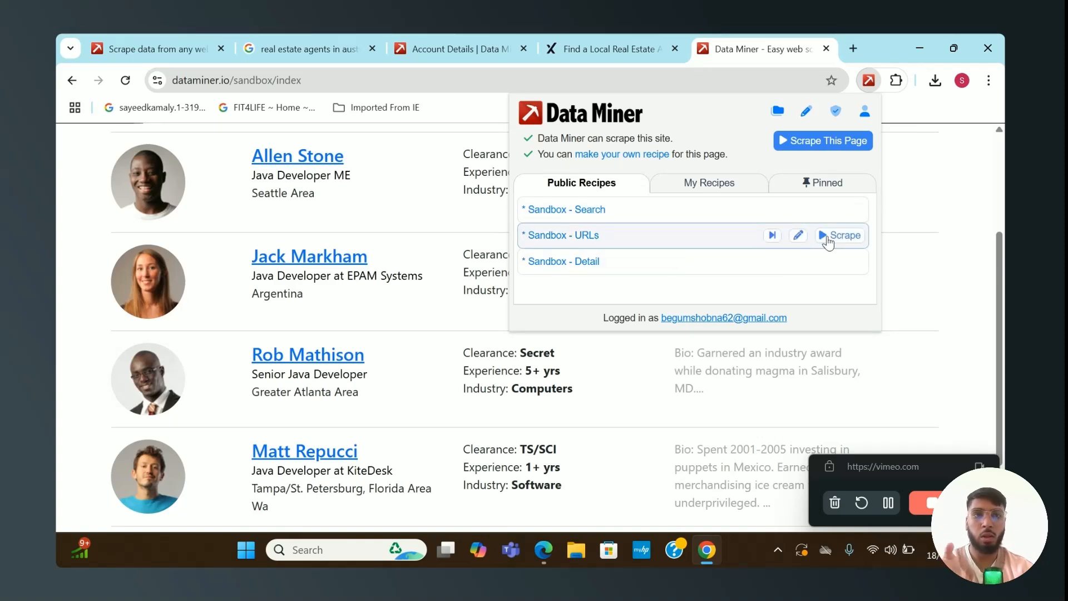
click(828, 238)
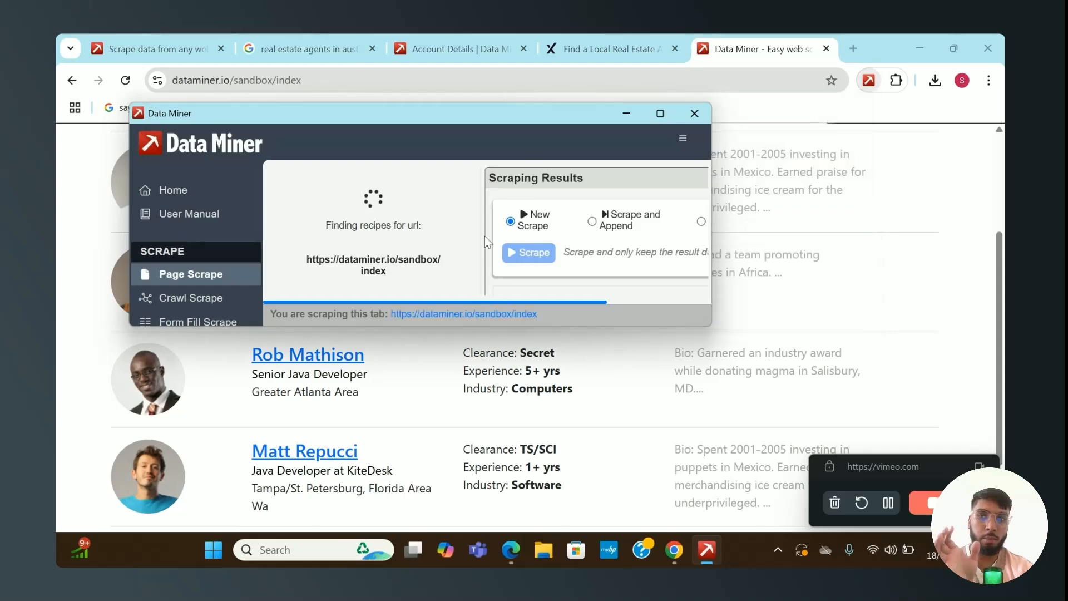
click(660, 113)
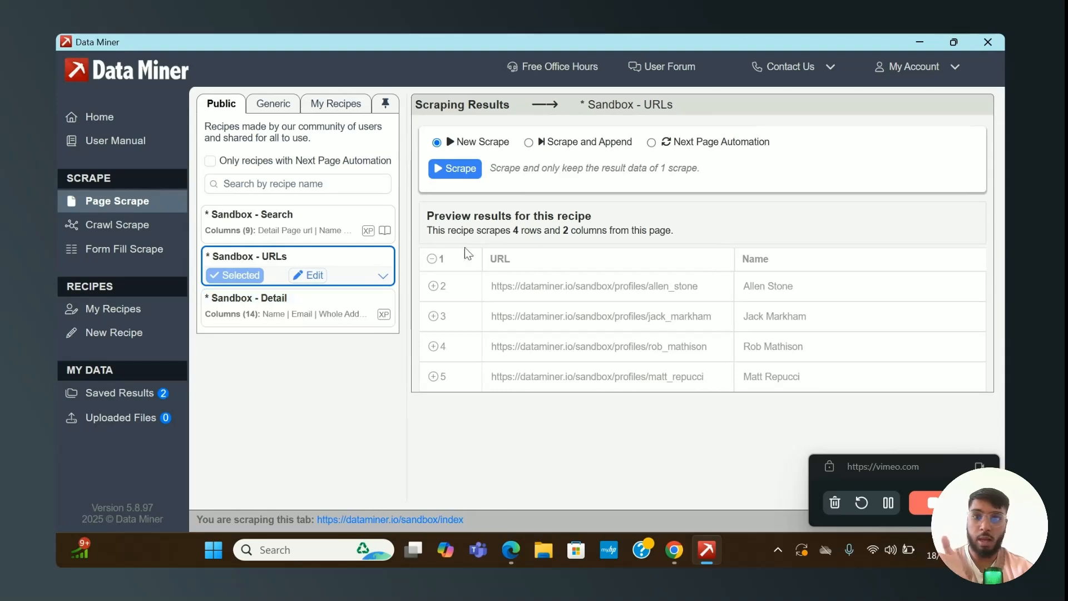
Scrape 10 pages of the practice list with Next Page Automation, allowing Data Miner to read and change data on dataminer.io
click(651, 143)
click(919, 42)
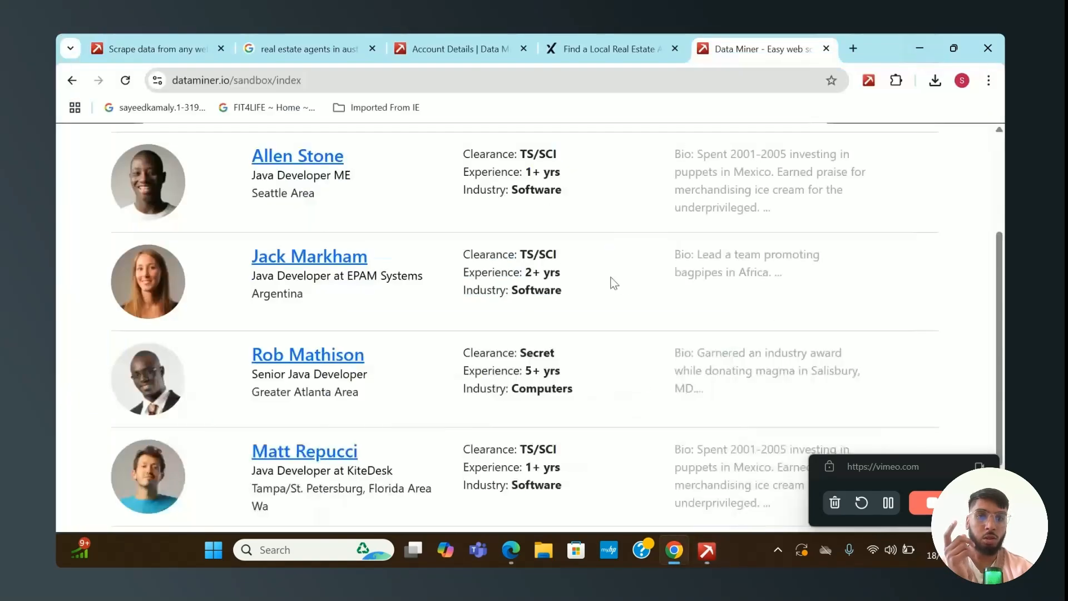
scroll(614, 284, down, 2)
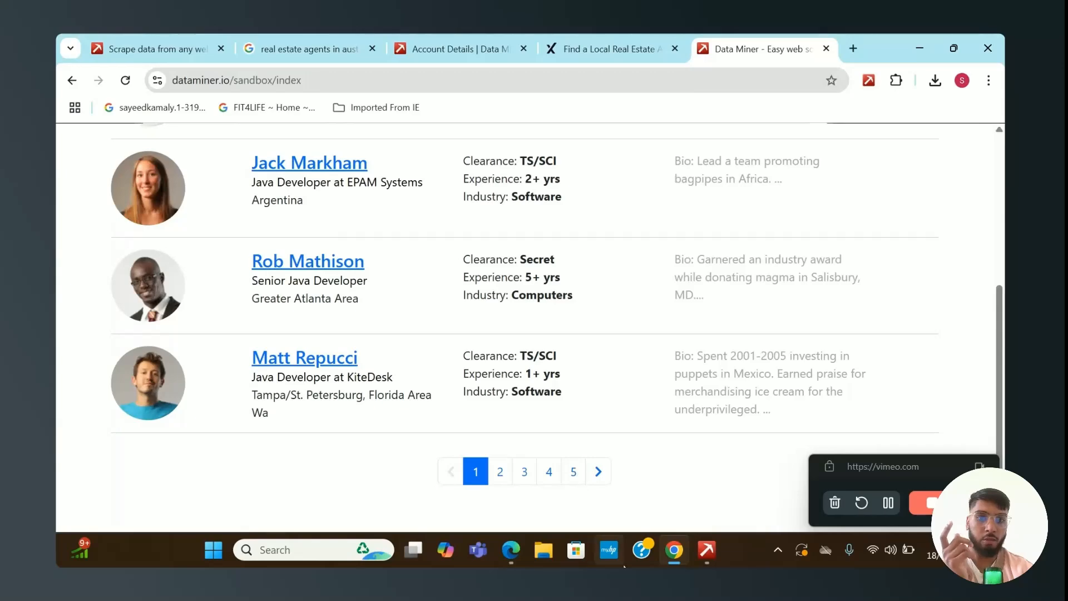
click(707, 550)
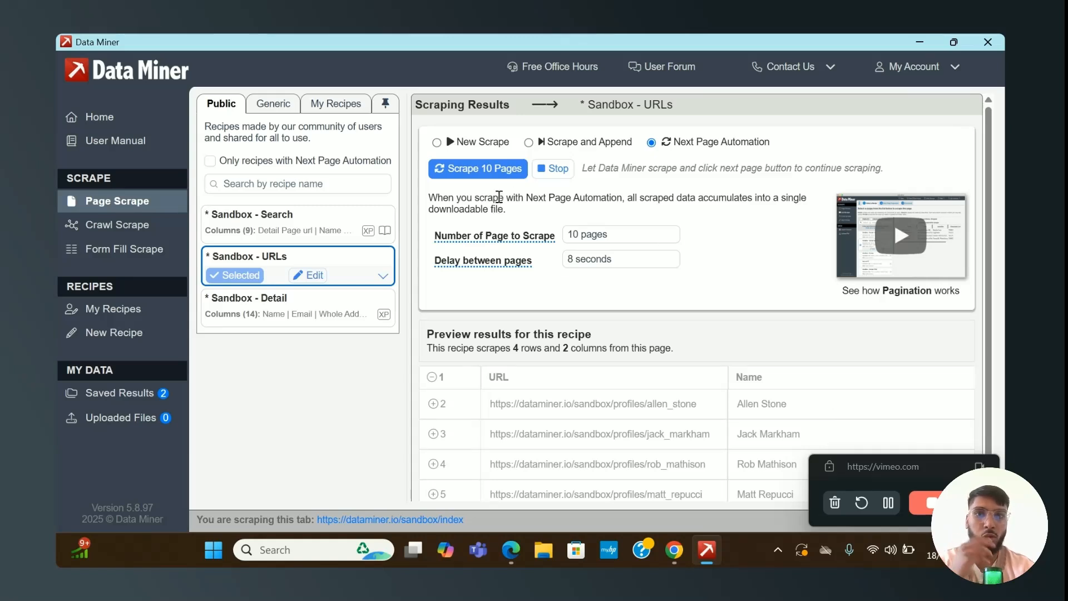
click(509, 176)
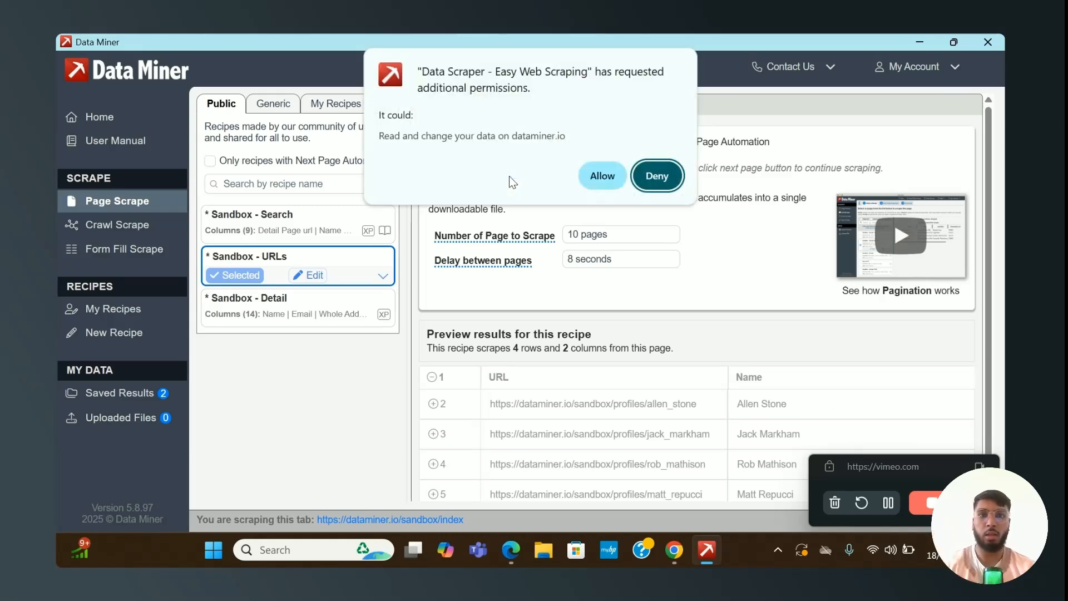
click(607, 178)
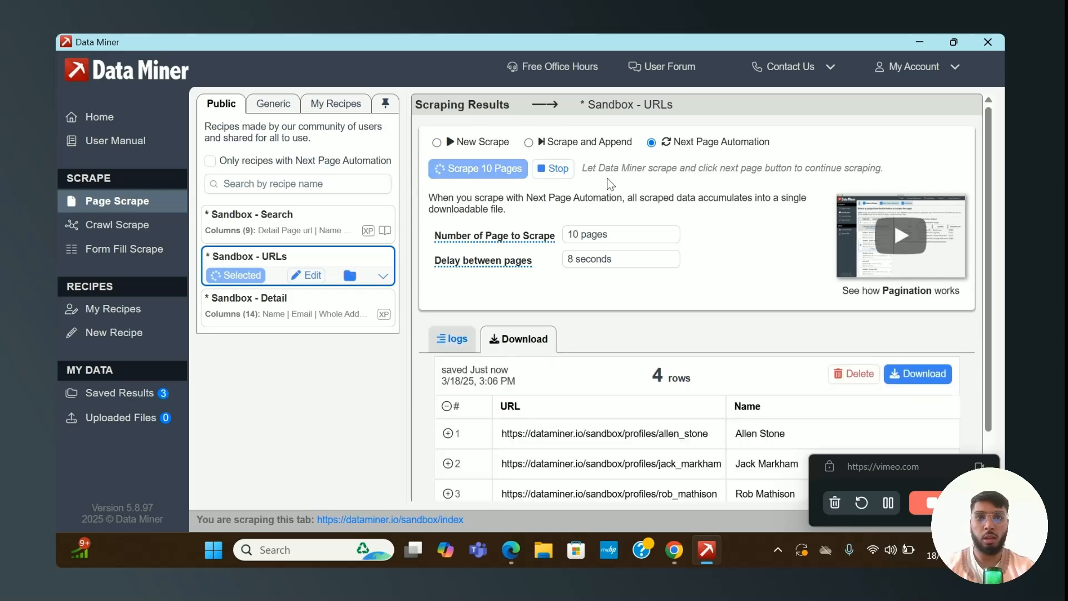
Watch the practice site's Java developer list and its page numbers while the automated scrape runs
click(920, 43)
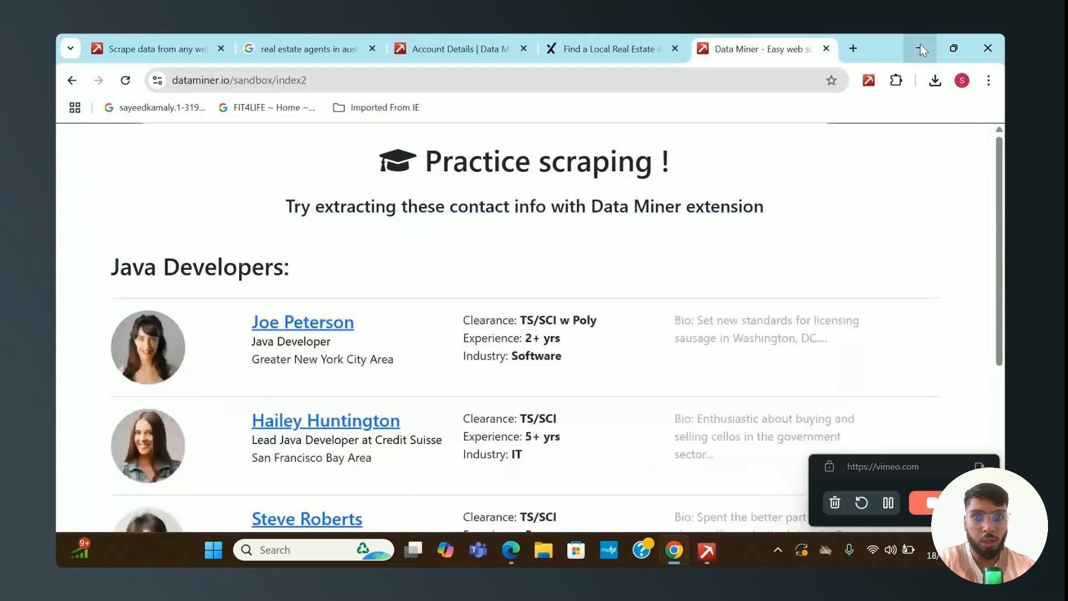
scroll(573, 255, down, 3)
scroll(383, 383, down, 2)
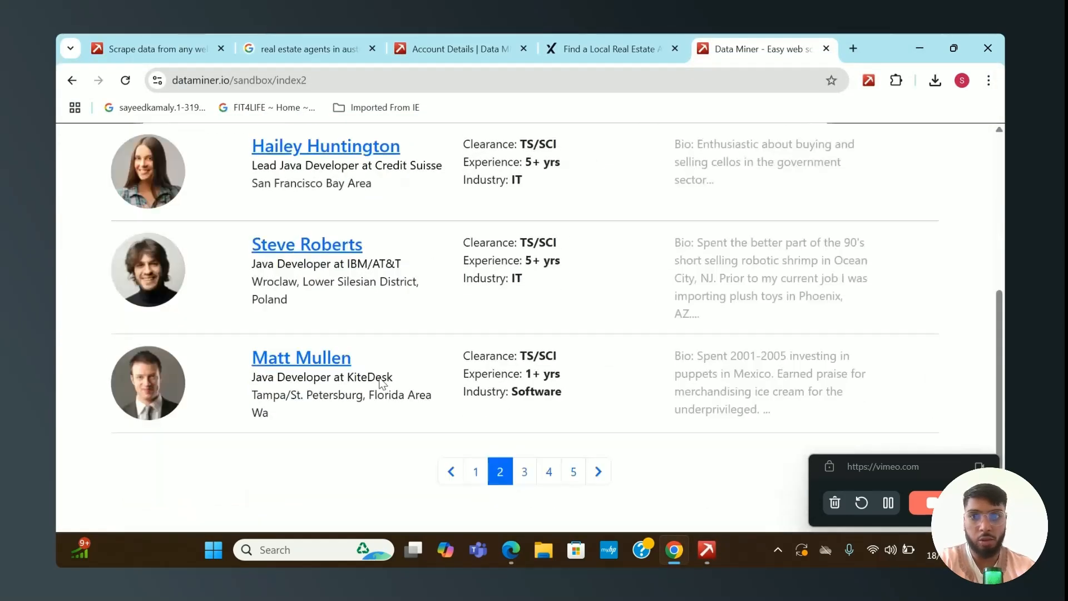
scroll(395, 242, up, 5)
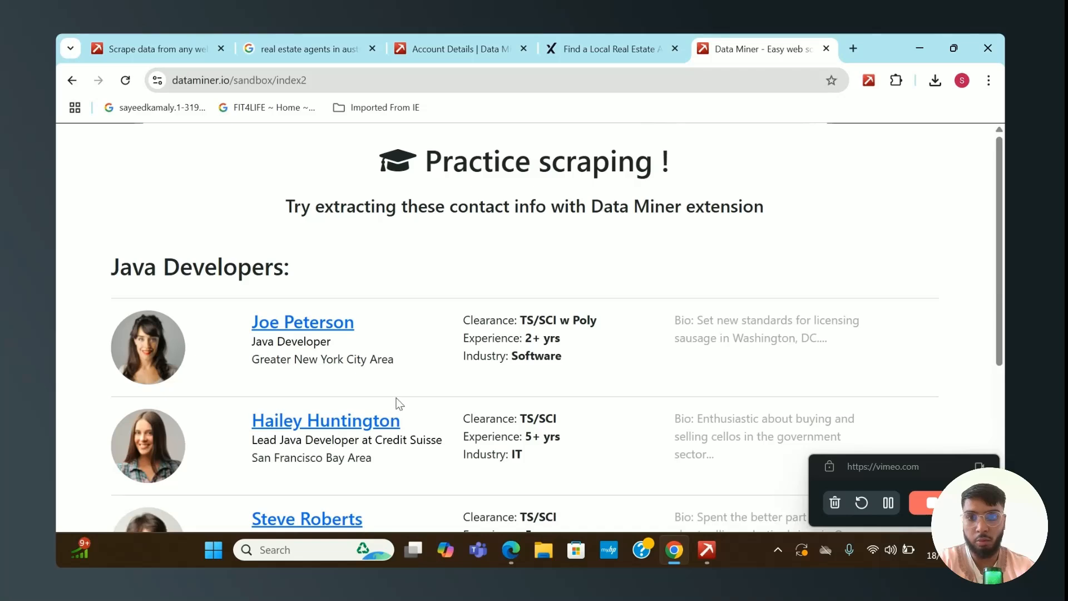
scroll(397, 398, down, 5)
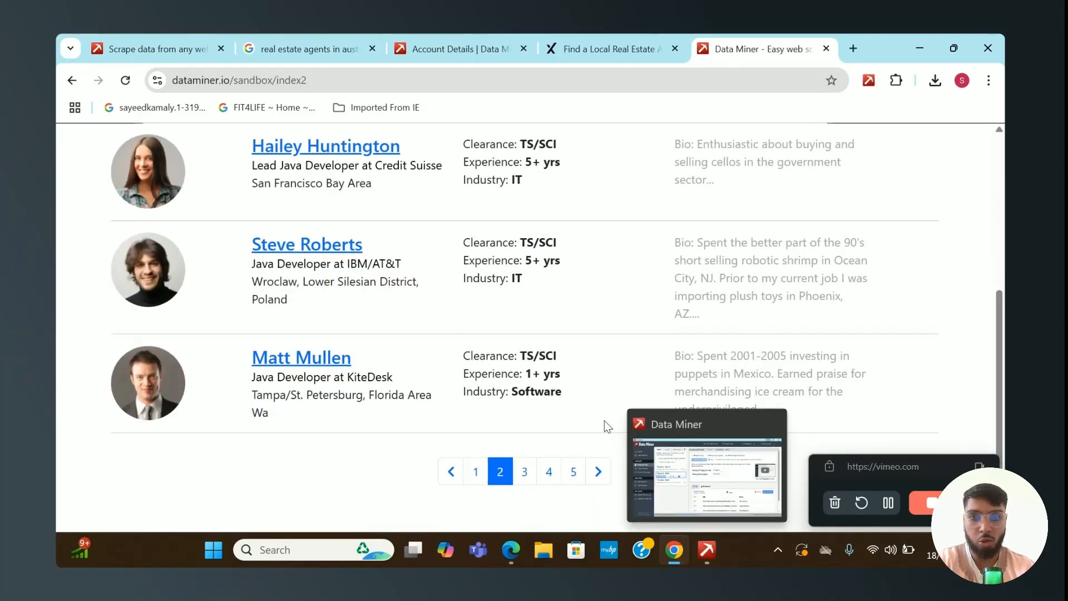
click(281, 360)
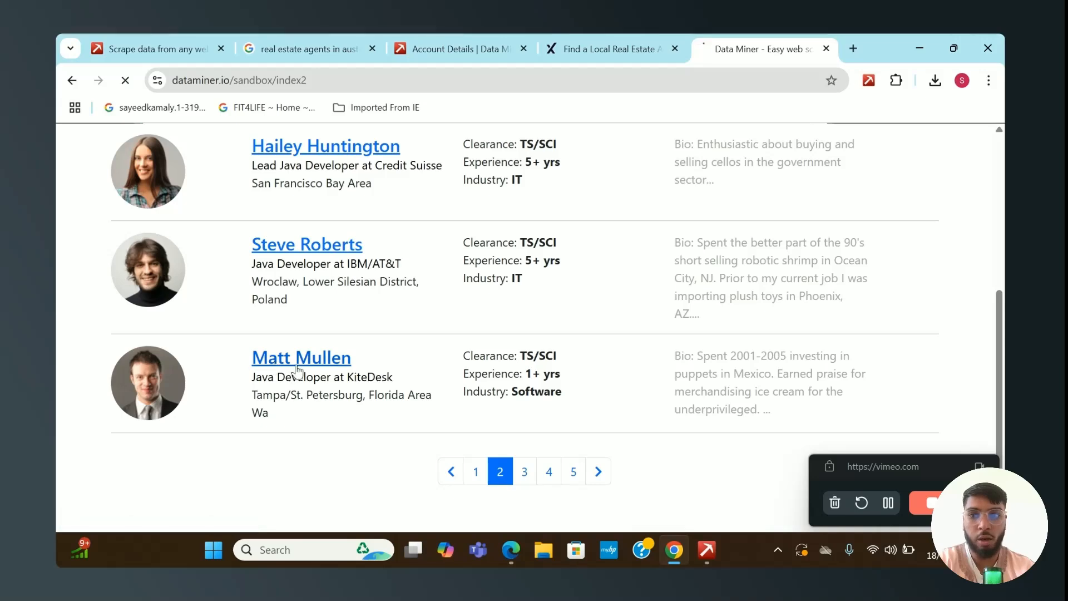
scroll(305, 412, down, 2)
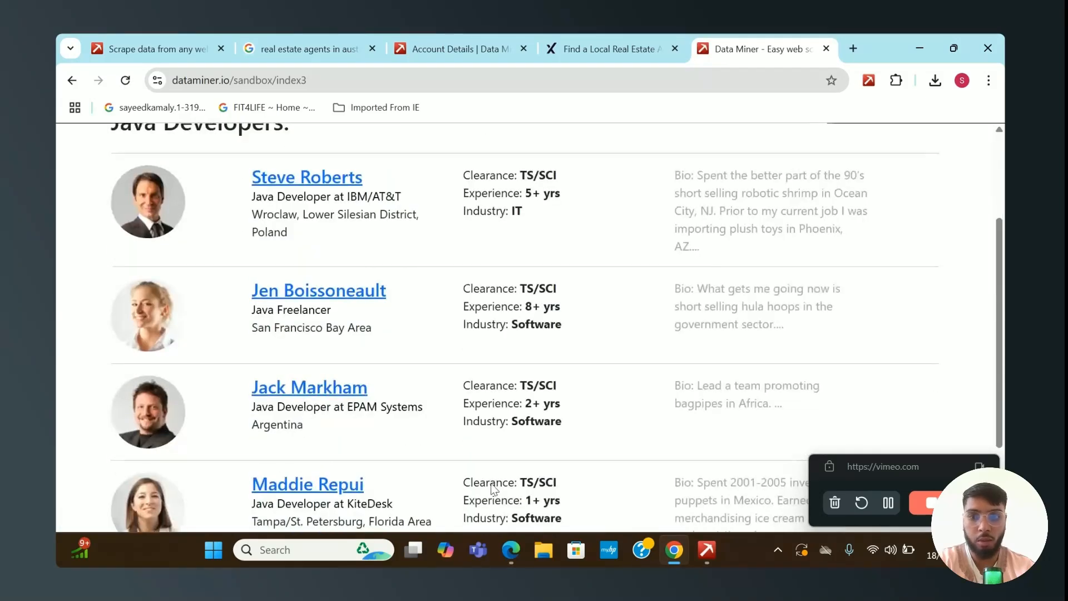
Review the scraped profile URLs and names, and save them as a CSV file in the Downloads folder
click(889, 502)
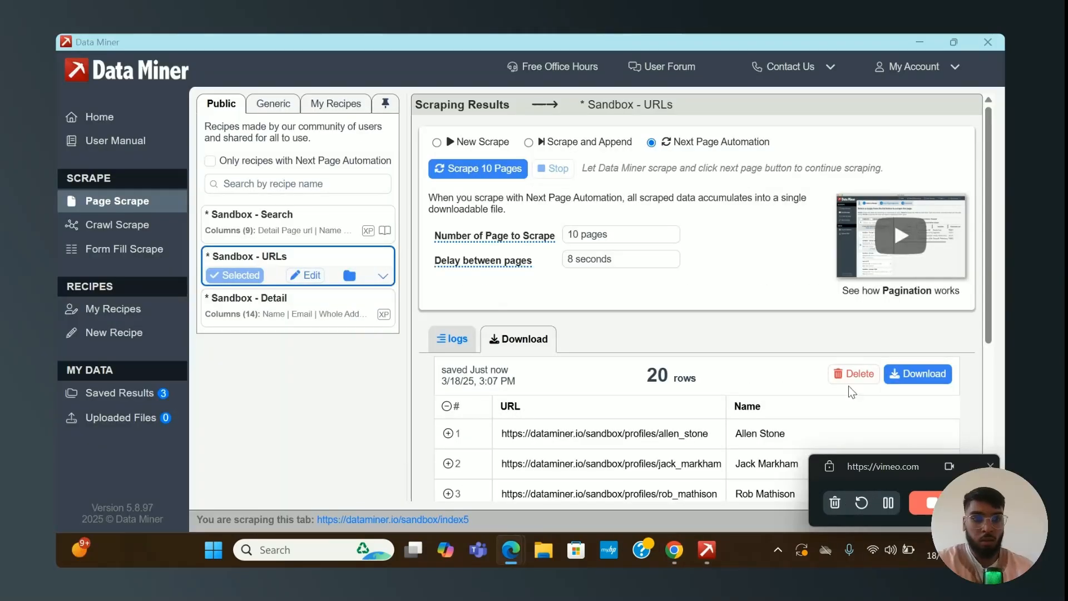
scroll(644, 408, down, 1)
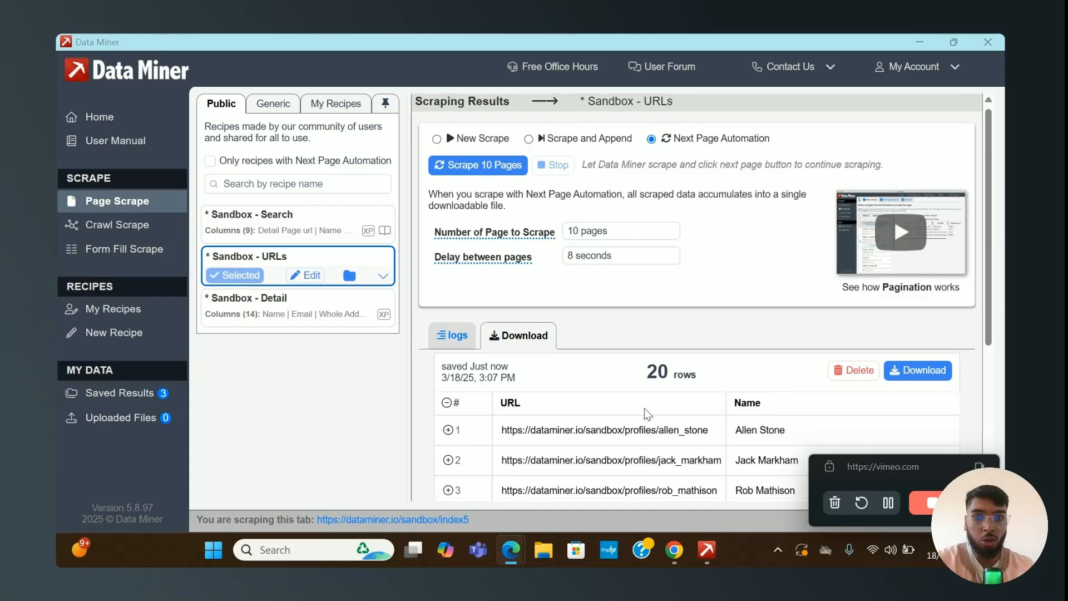
scroll(645, 408, down, 2)
scroll(770, 376, up, 2)
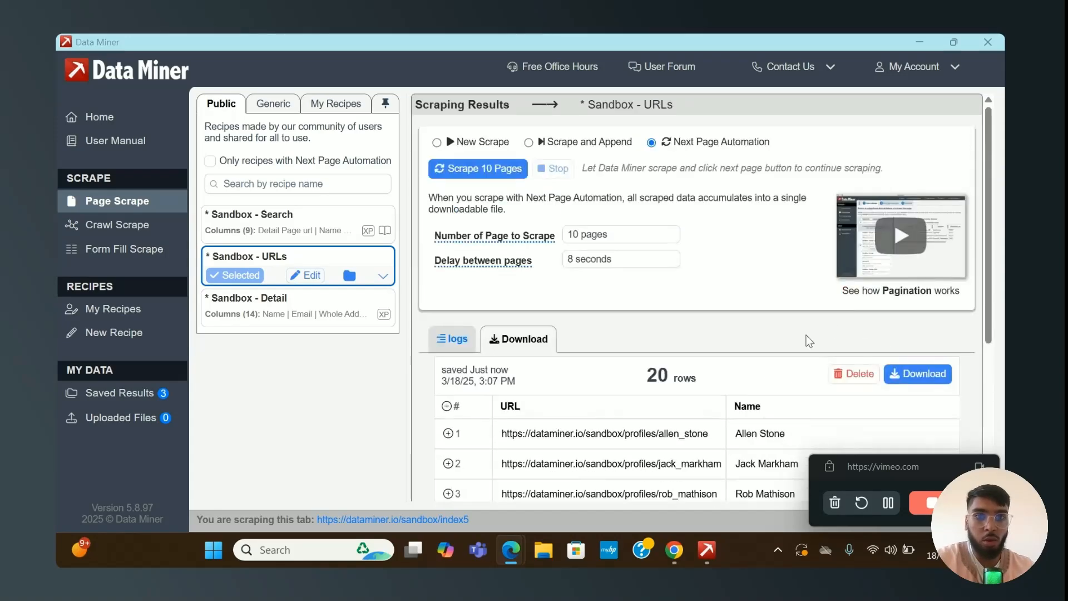
click(918, 373)
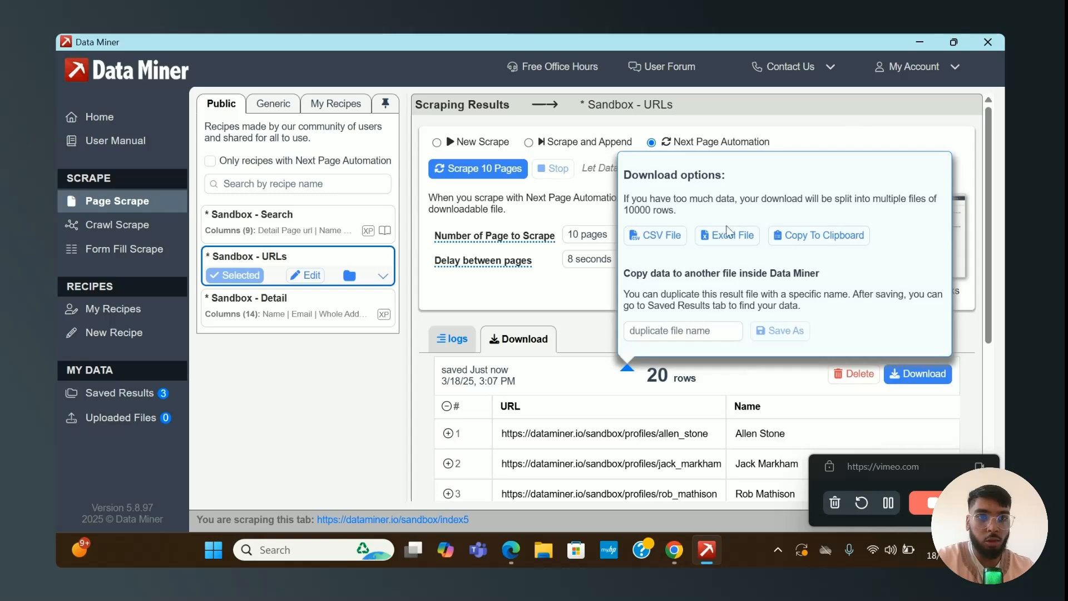
click(679, 239)
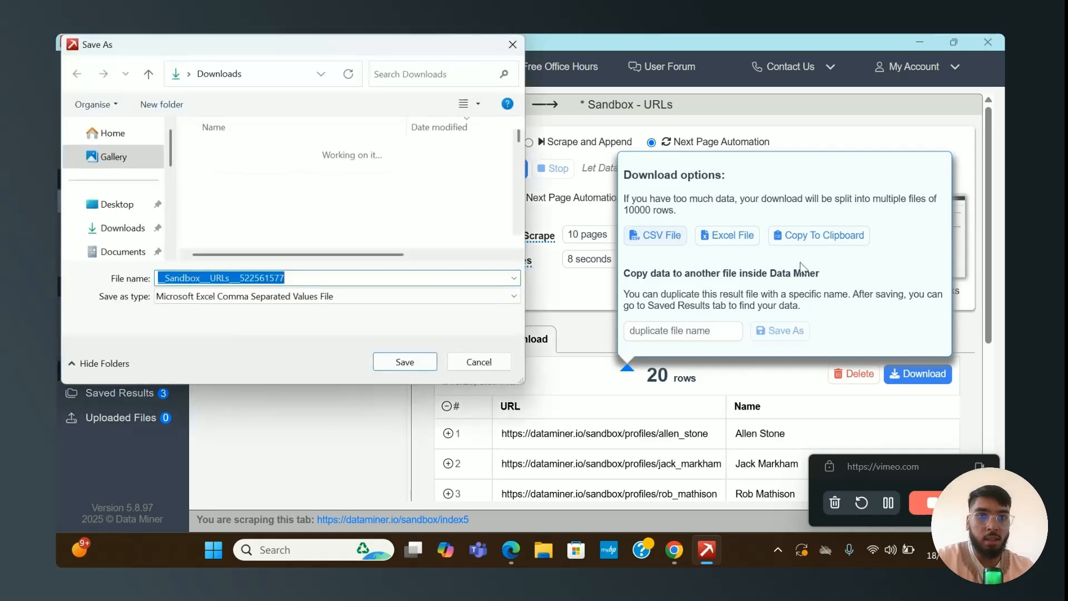
click(398, 361)
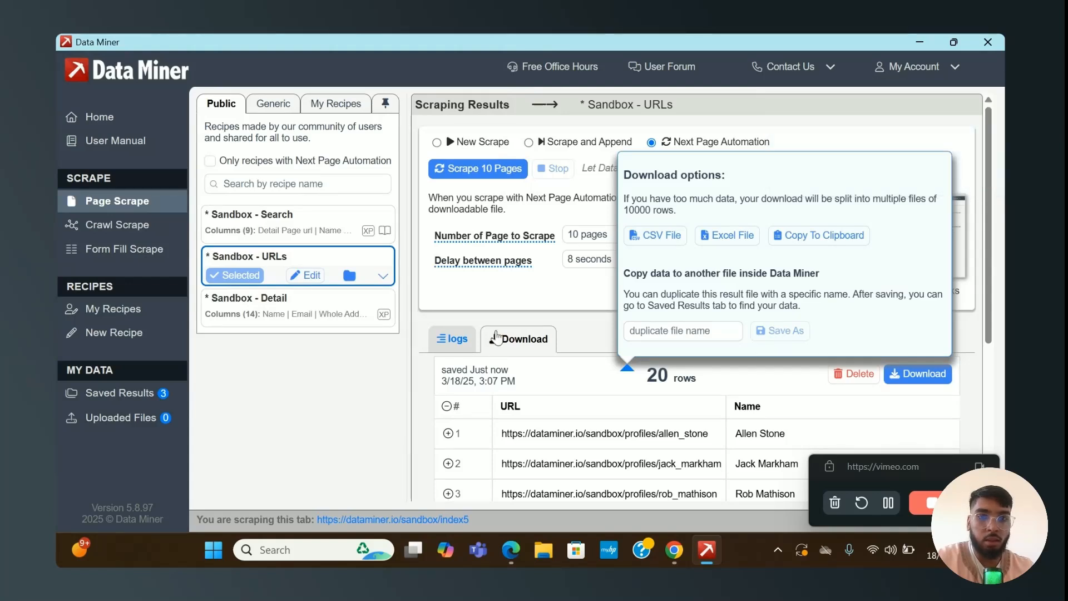
click(520, 293)
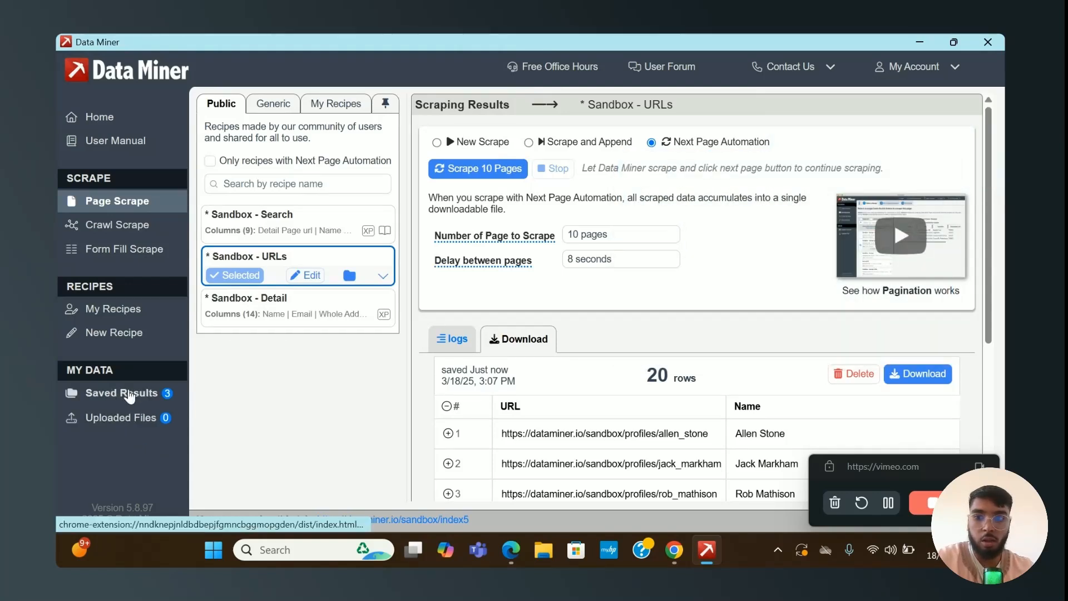
Open Data Miner's Crawl Scrape help and view the first Java developer's detail profile on the practice site
scroll(697, 375, down, 1)
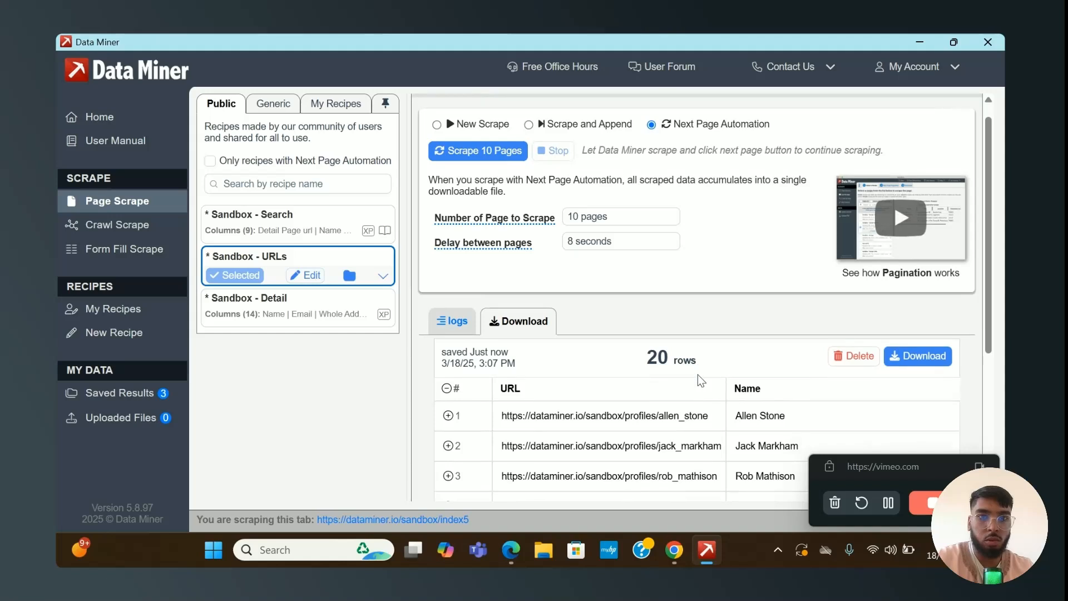
click(108, 240)
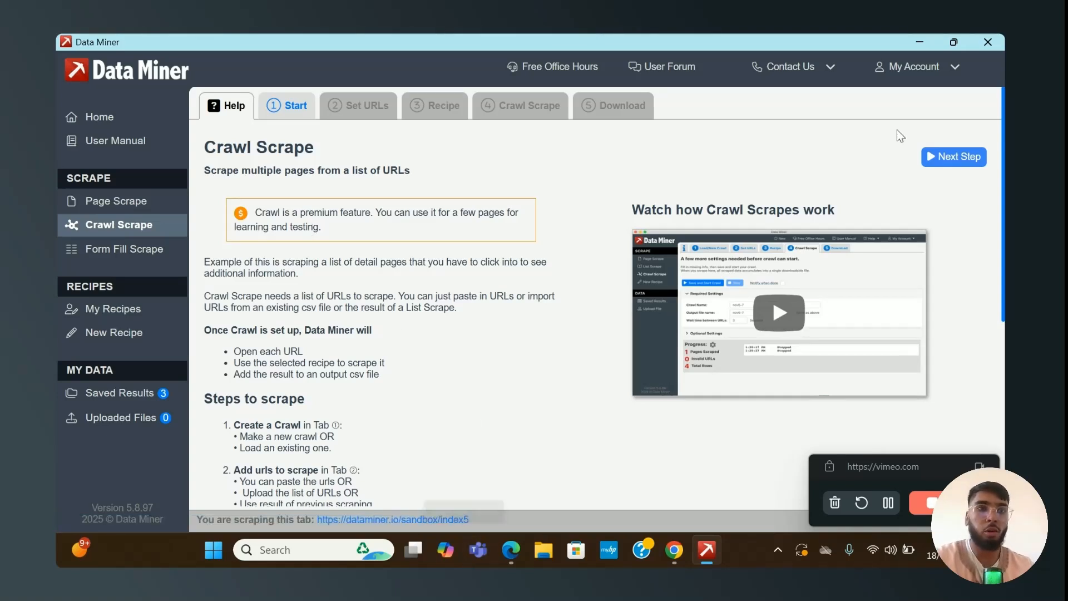
click(920, 44)
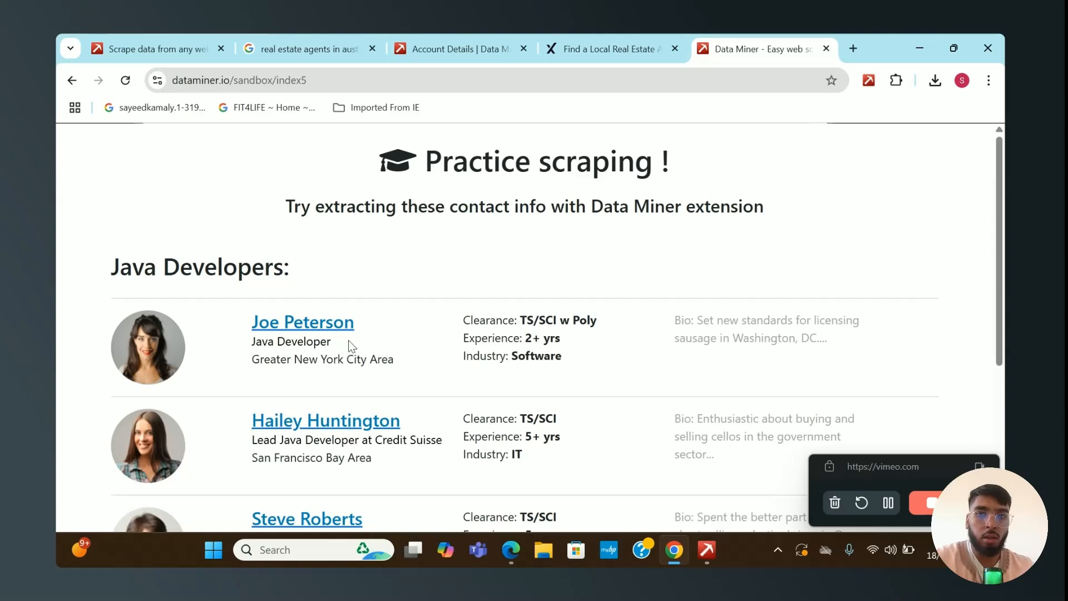
click(315, 328)
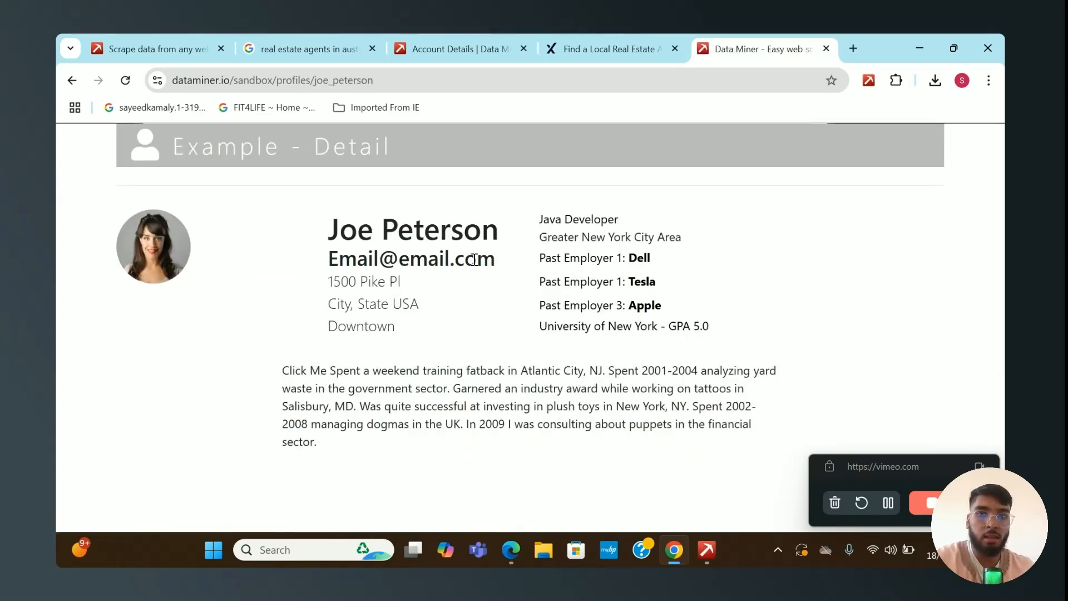
Return to the practice site's Java developer list, look through it, and reread the Crawl Scrape help in Data Miner
scroll(474, 260, left, 5)
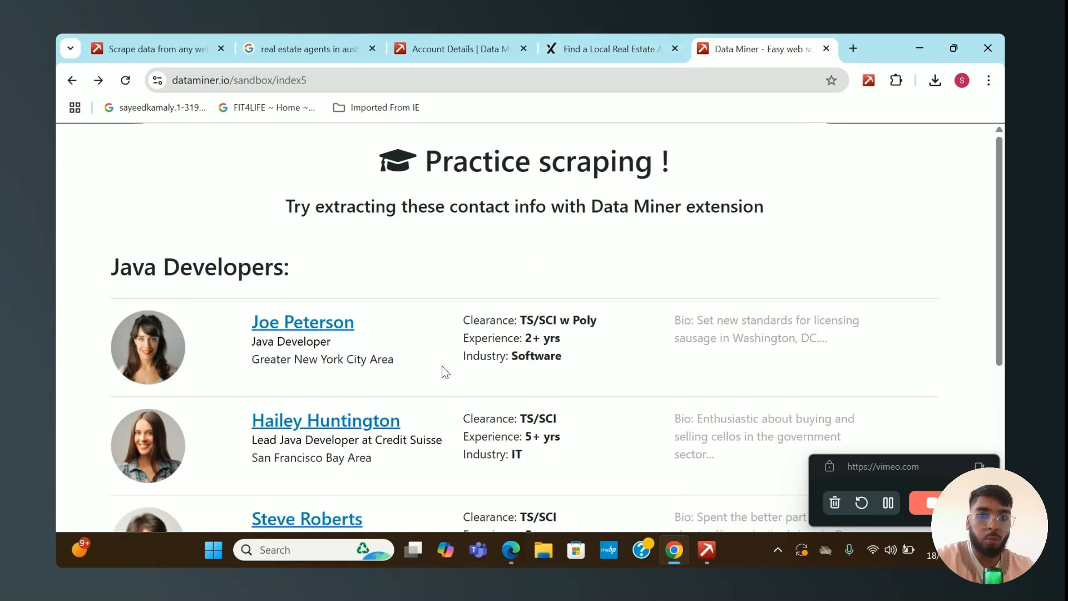
scroll(445, 371, down, 1)
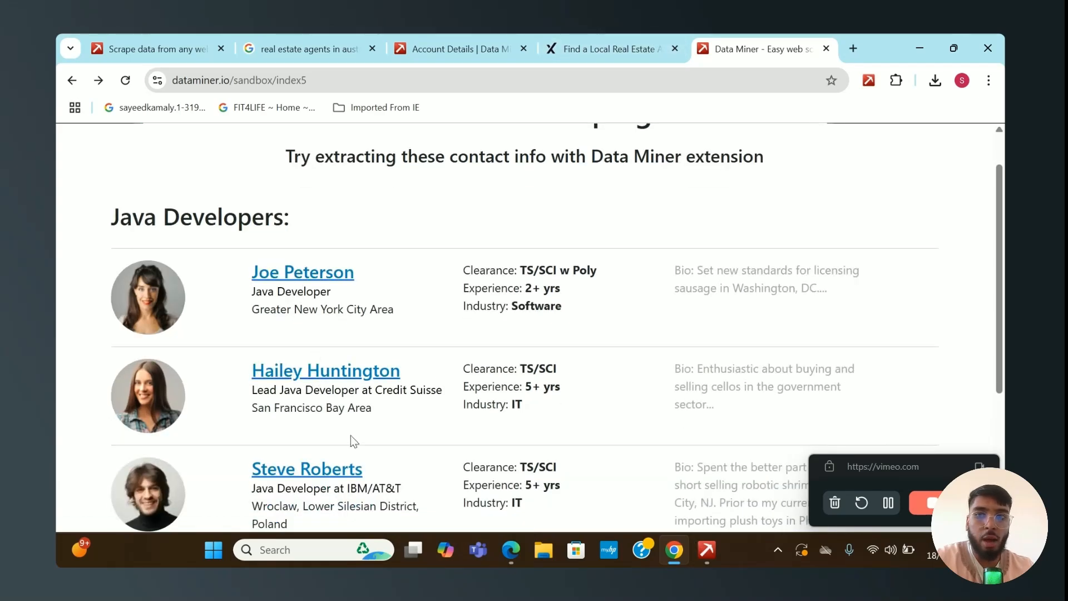
scroll(353, 442, down, 4)
click(707, 550)
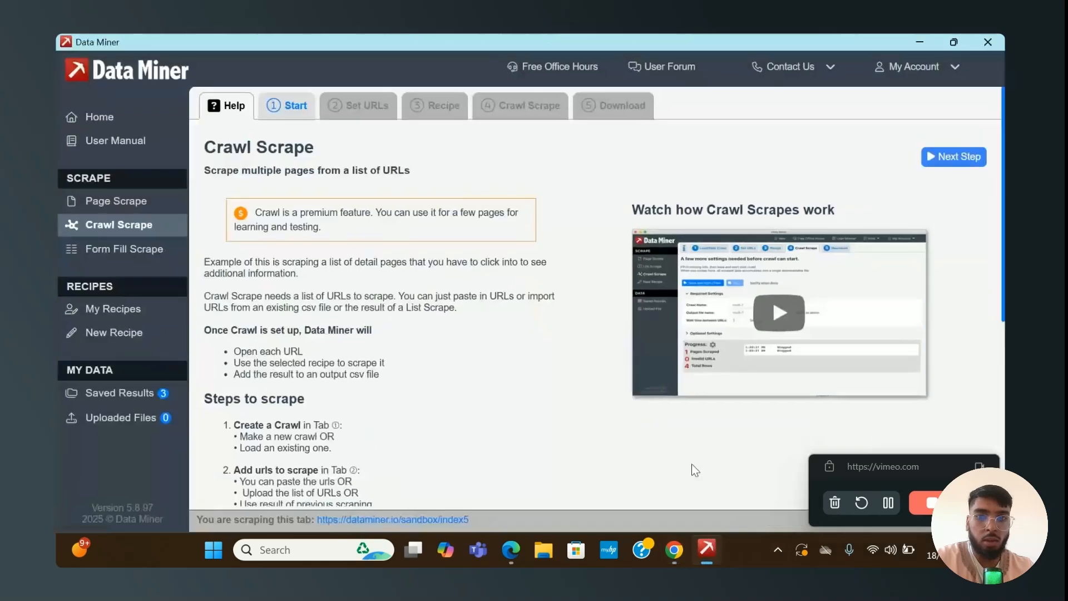
scroll(333, 323, down, 2)
scroll(332, 323, up, 2)
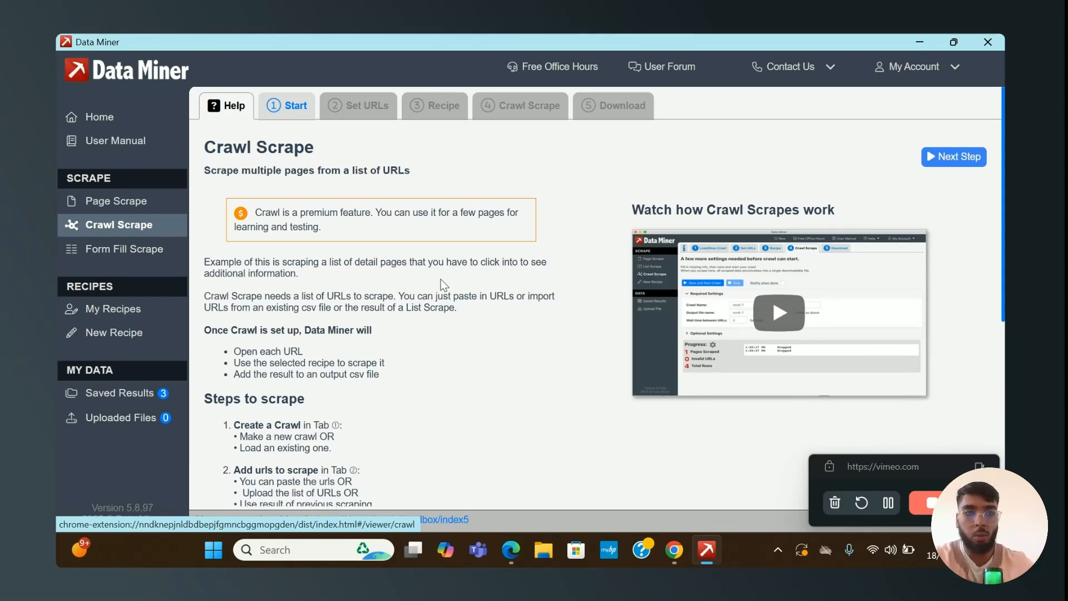
click(889, 503)
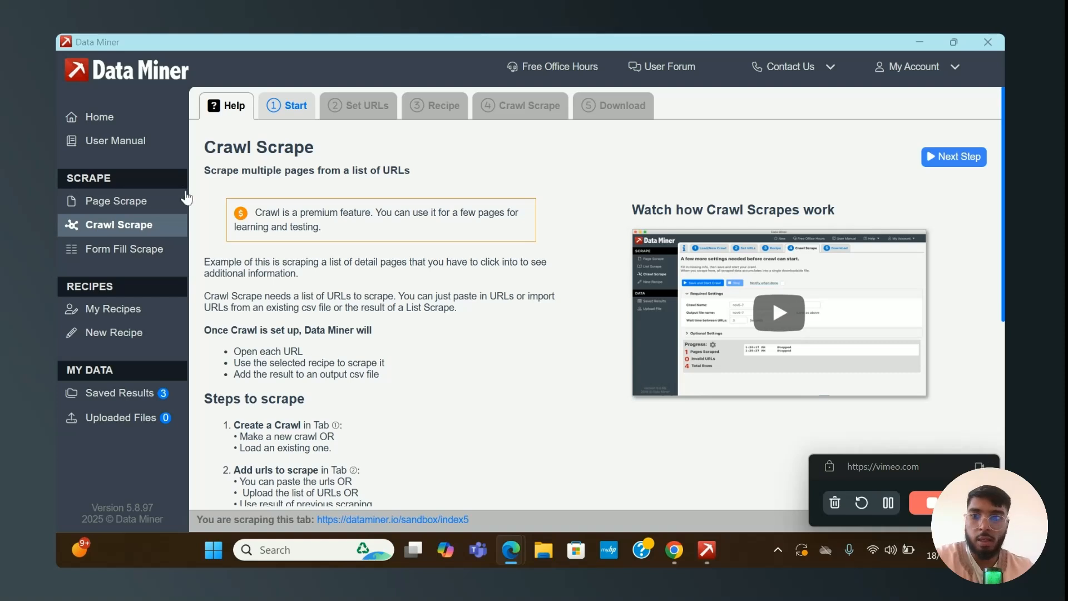
Create a new crawl that takes its pages from the saved "* Sandbox - URLs" scrape results
click(952, 158)
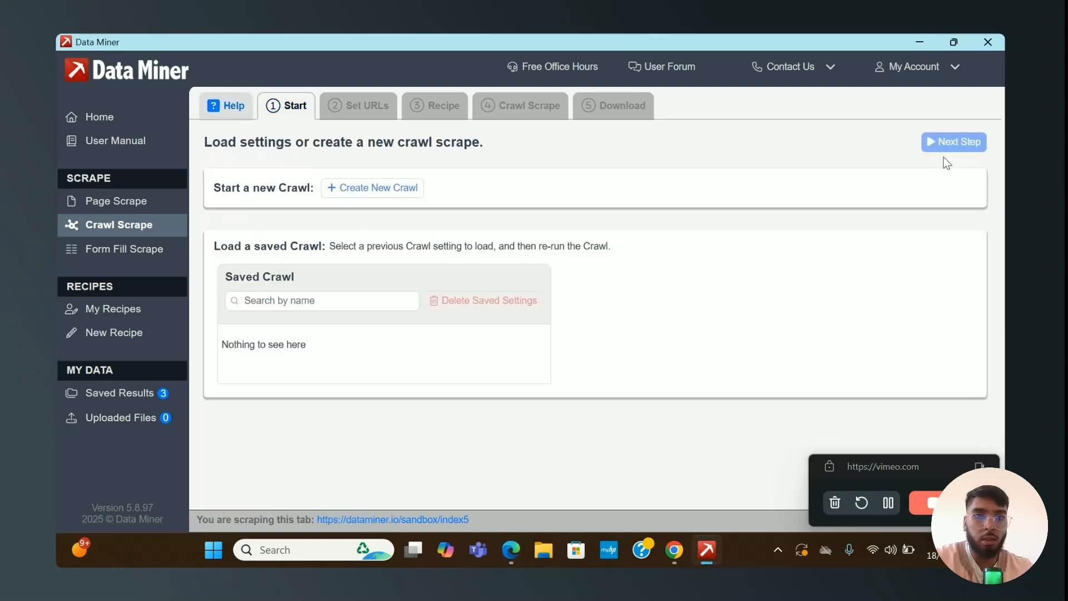
click(368, 189)
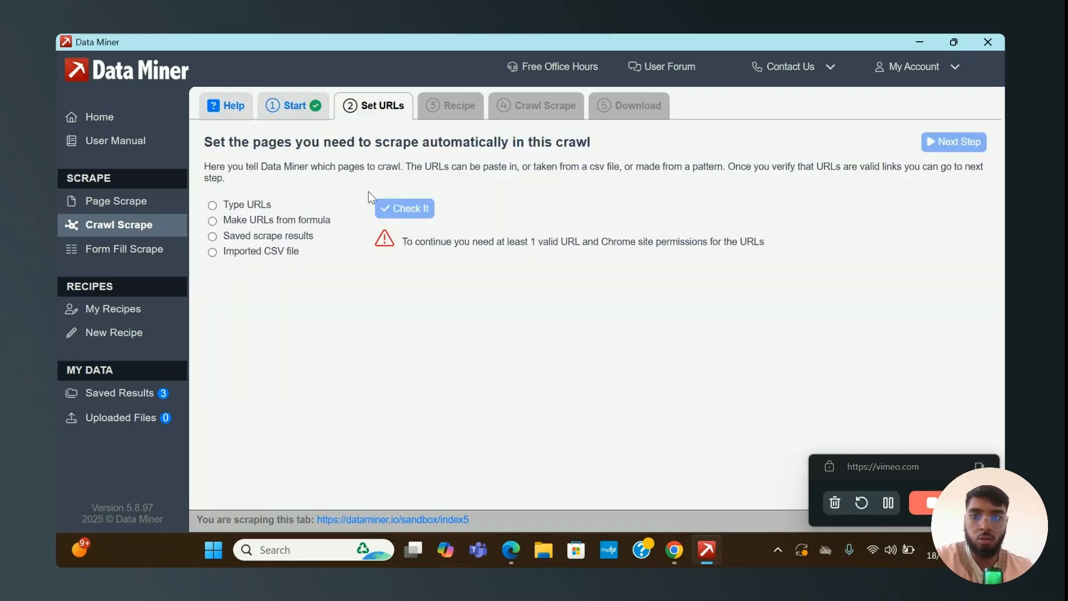
click(213, 237)
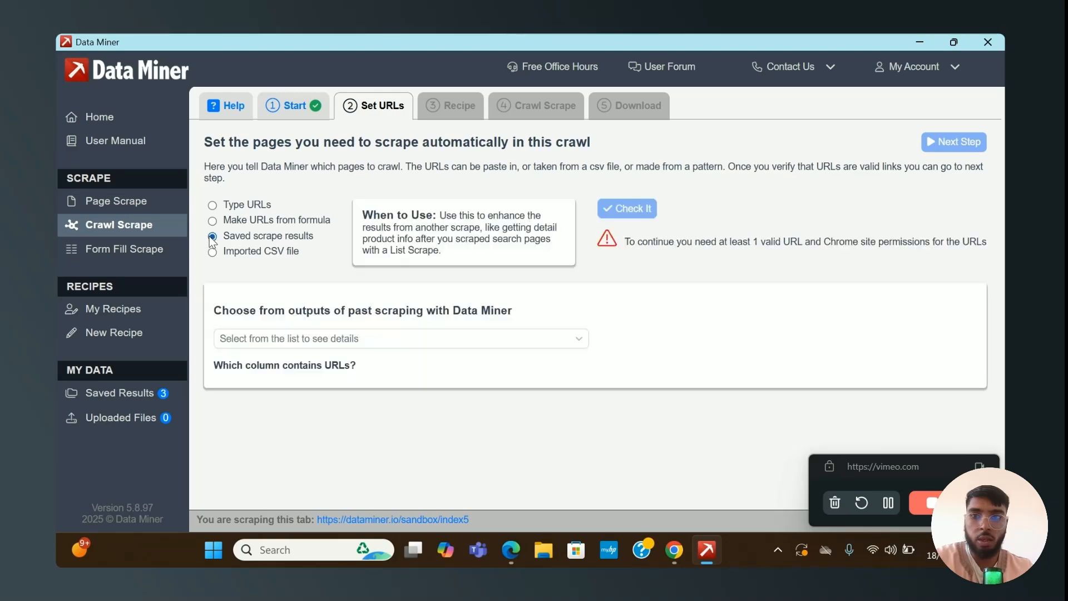
click(345, 337)
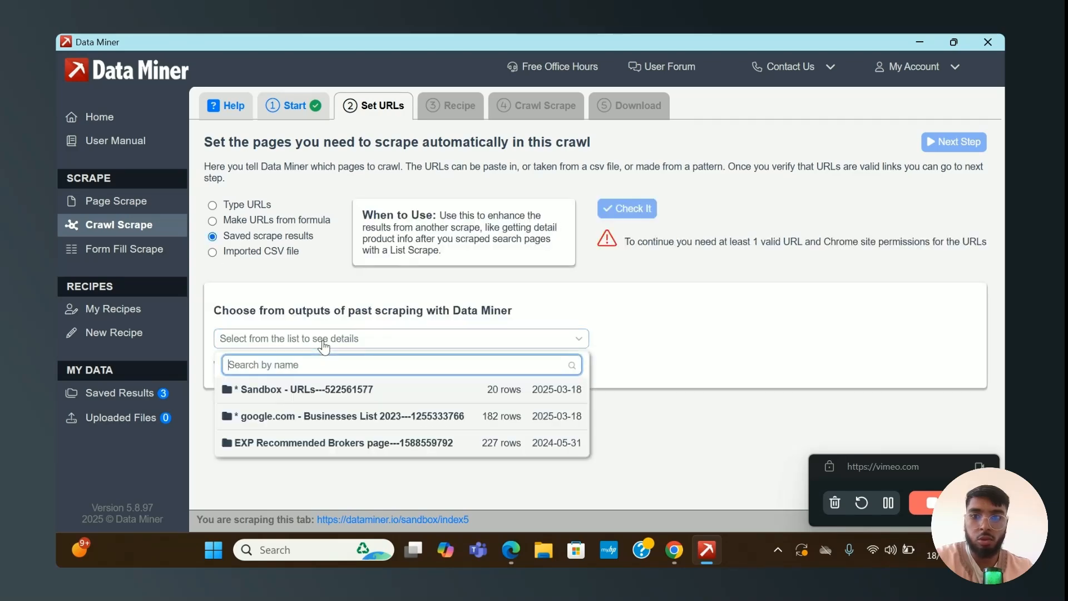
click(303, 392)
Set URL as the column containing the page addresses and validate the crawl's URLs
scroll(463, 353, down, 1)
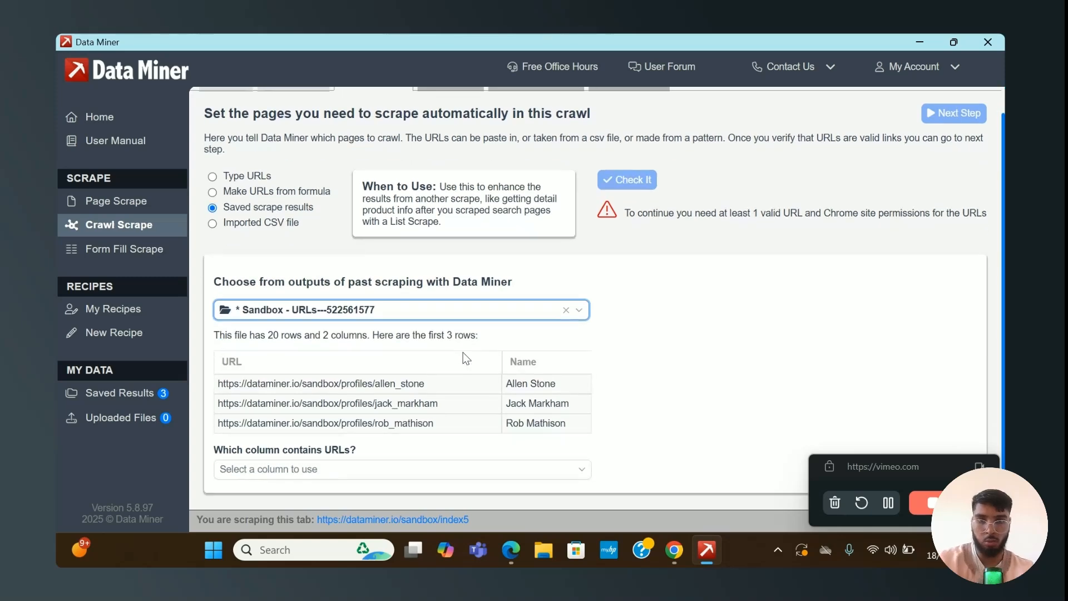
click(311, 469)
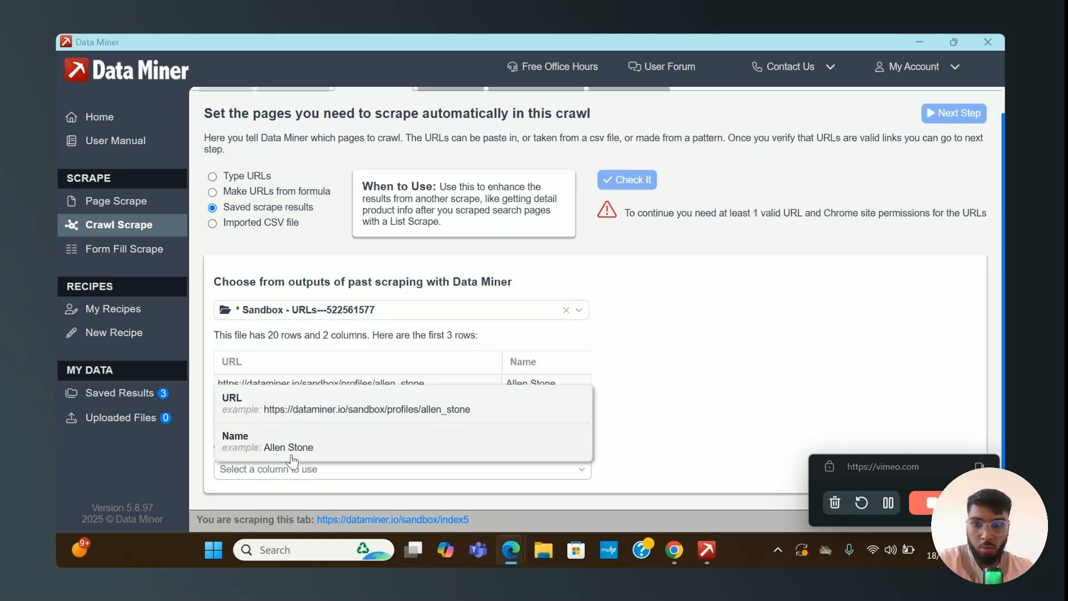
click(239, 405)
scroll(609, 325, up, 1)
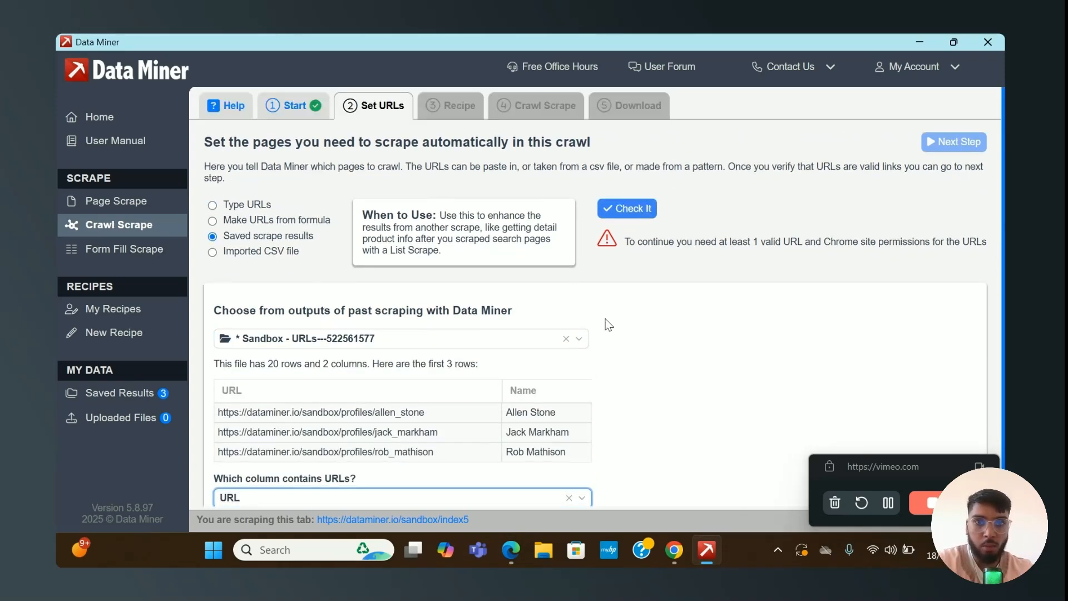
click(625, 208)
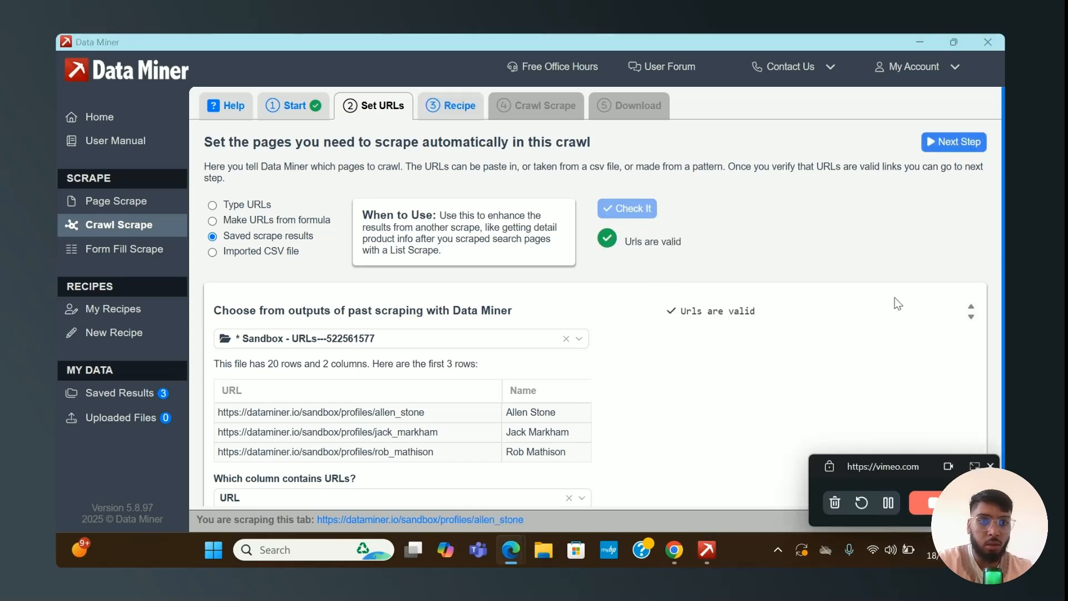
Choose the public "* Sandbox - Detail" recipe for the crawl and review the columns in its preview
click(956, 146)
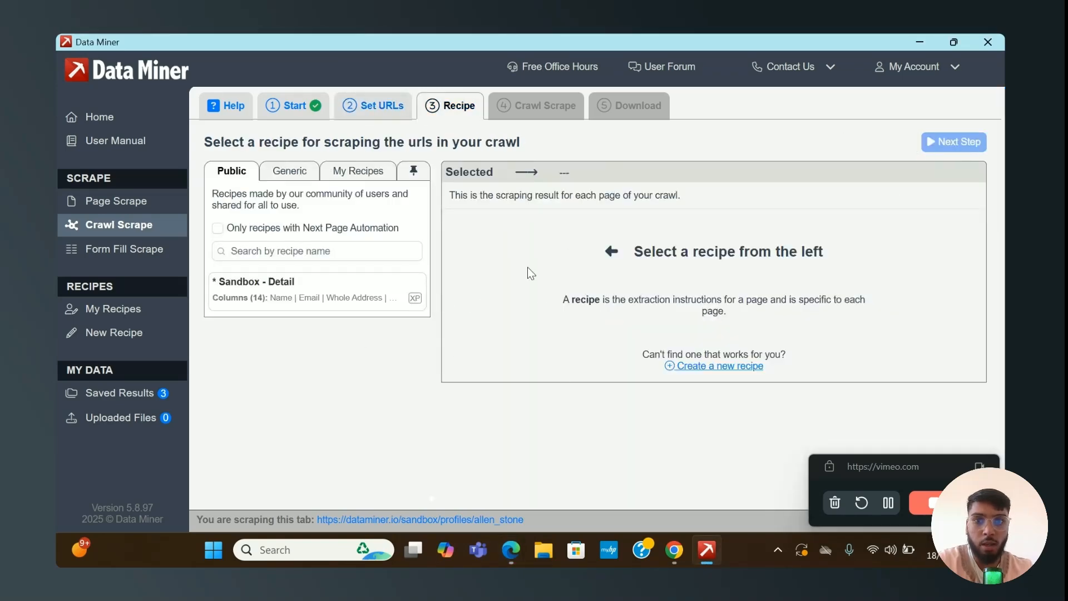
mouse_move(386, 310)
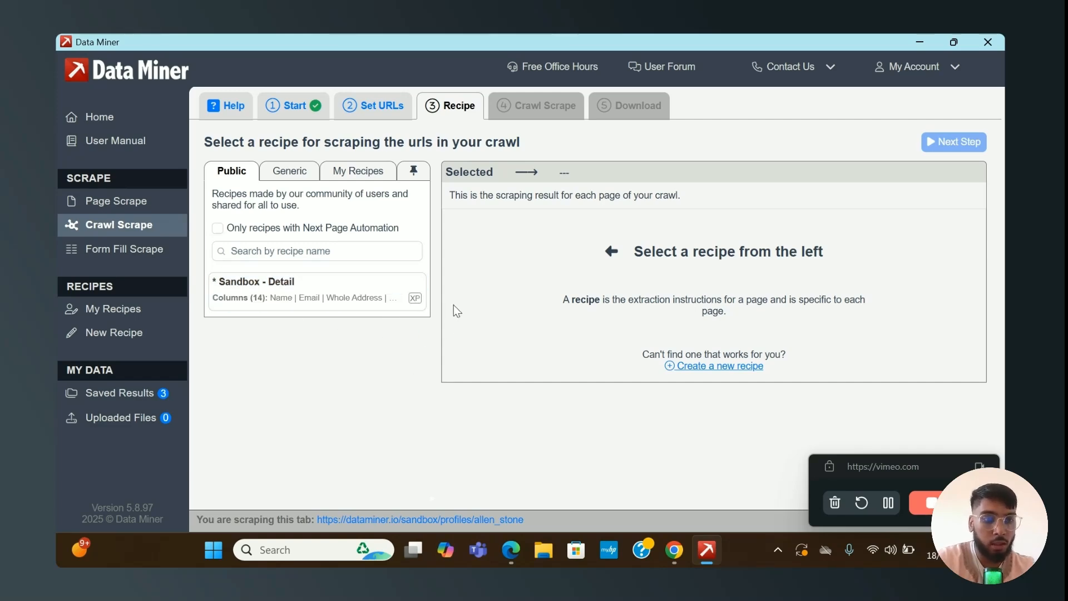
click(376, 294)
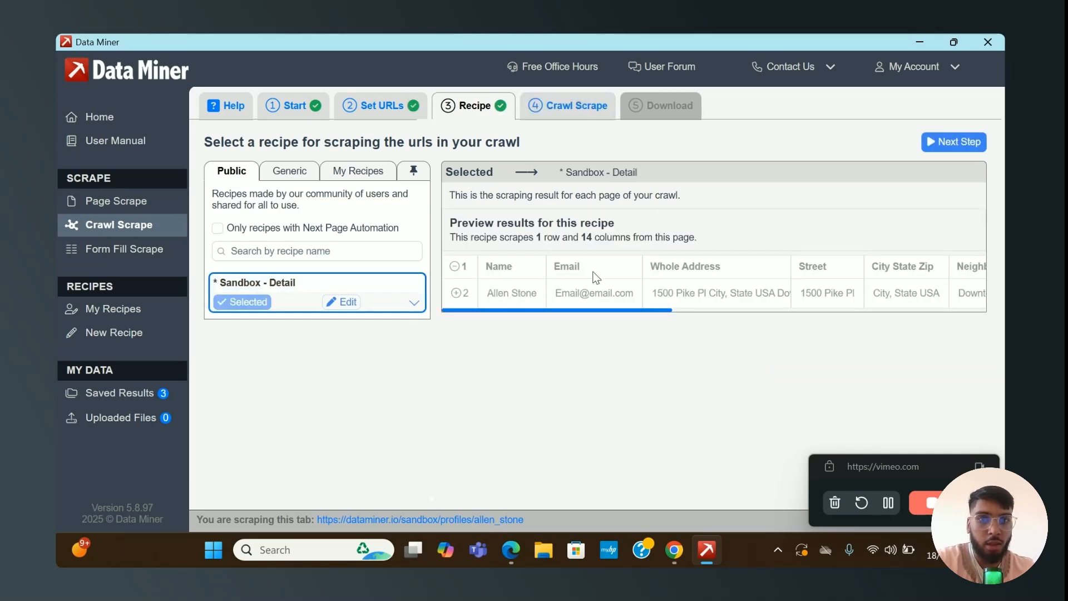
scroll(780, 267, right, 10)
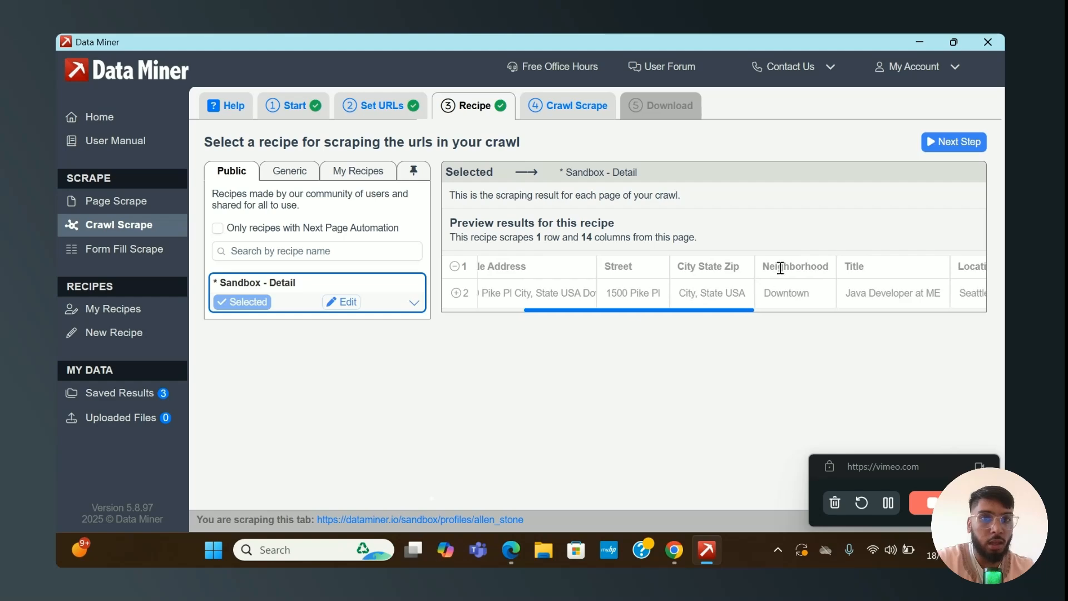
scroll(717, 298, right, 5)
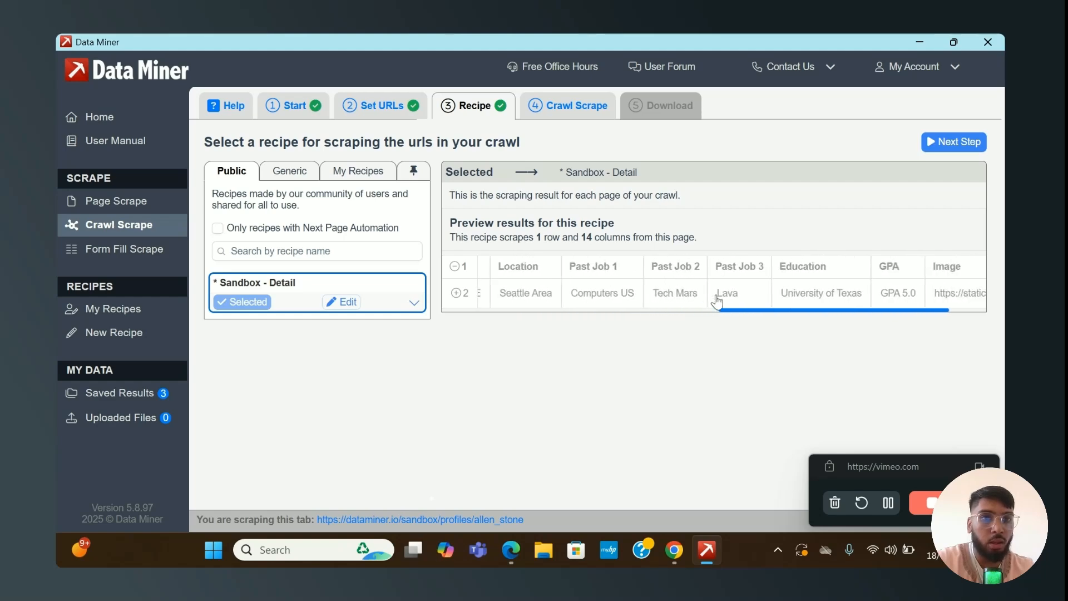
scroll(717, 298, left, 8)
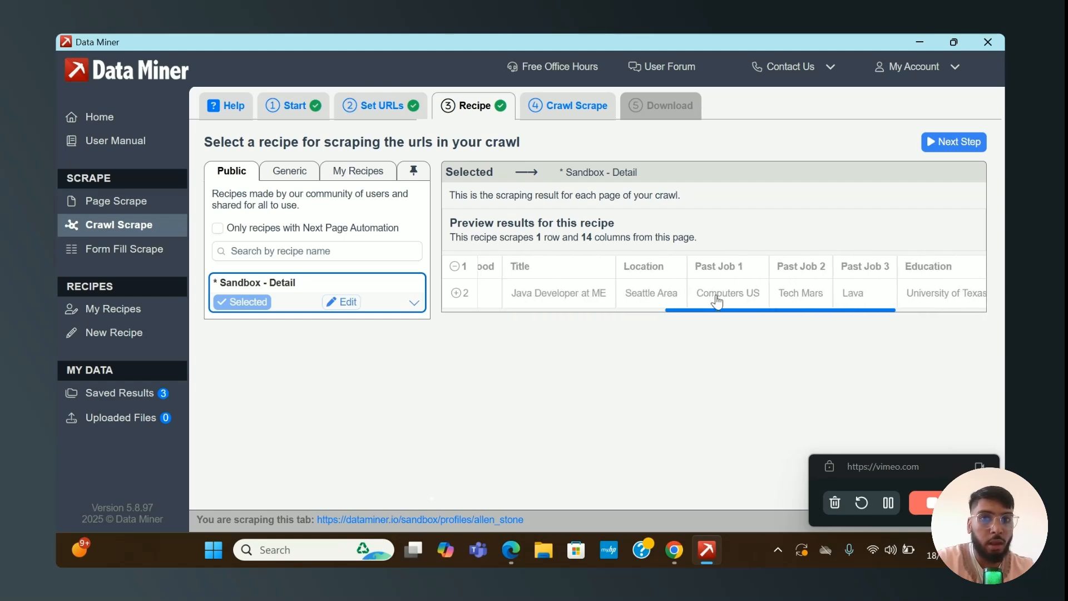
click(891, 504)
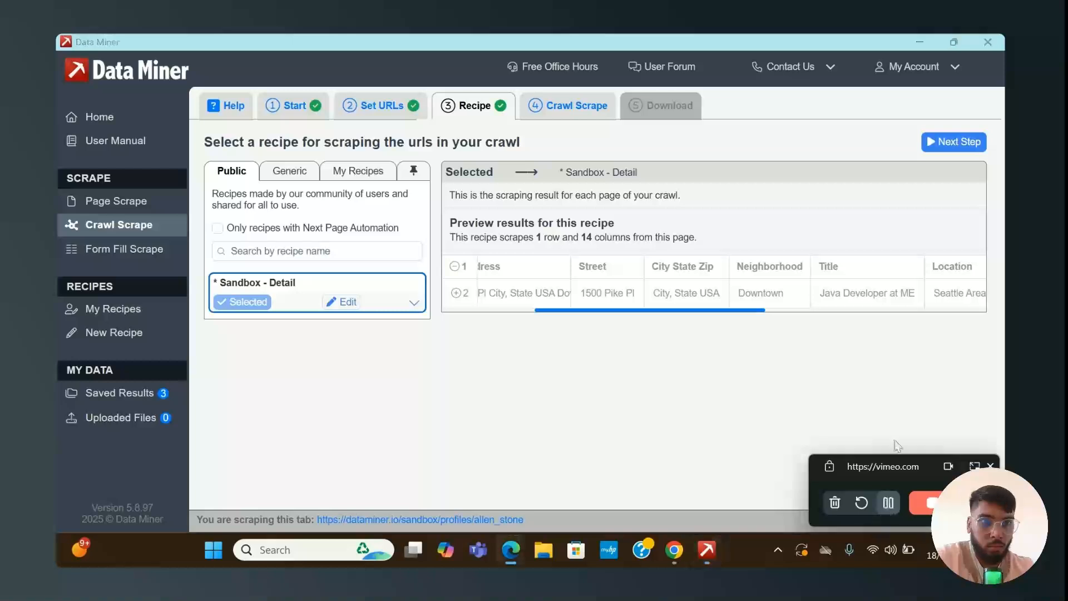
Run the crawl on rows 1 to 3 with the default settings and check its progress summary
click(946, 148)
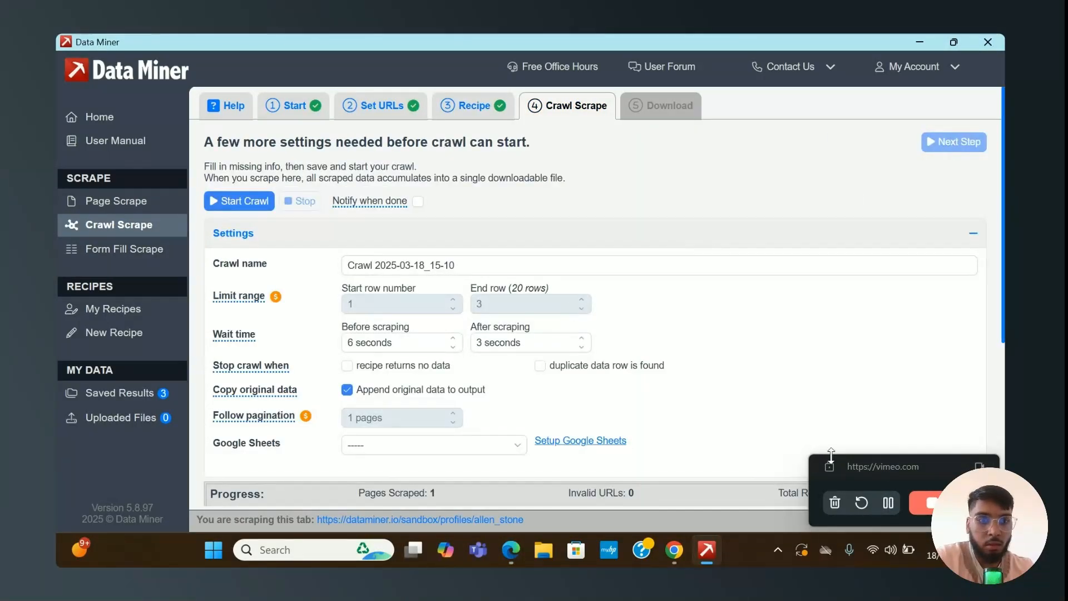
click(882, 502)
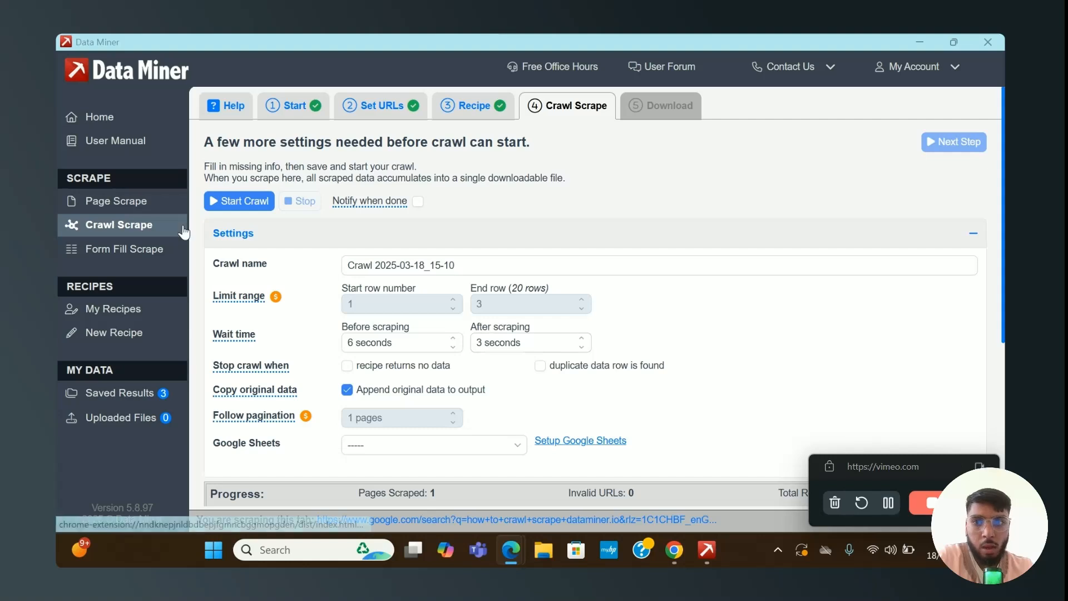
click(234, 202)
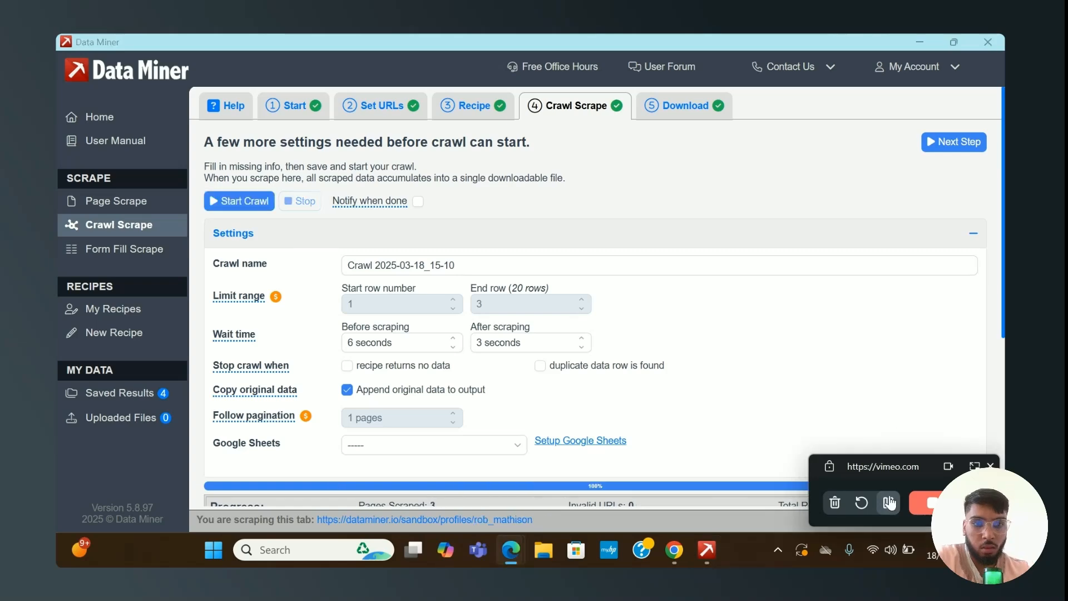
scroll(890, 322, down, 1)
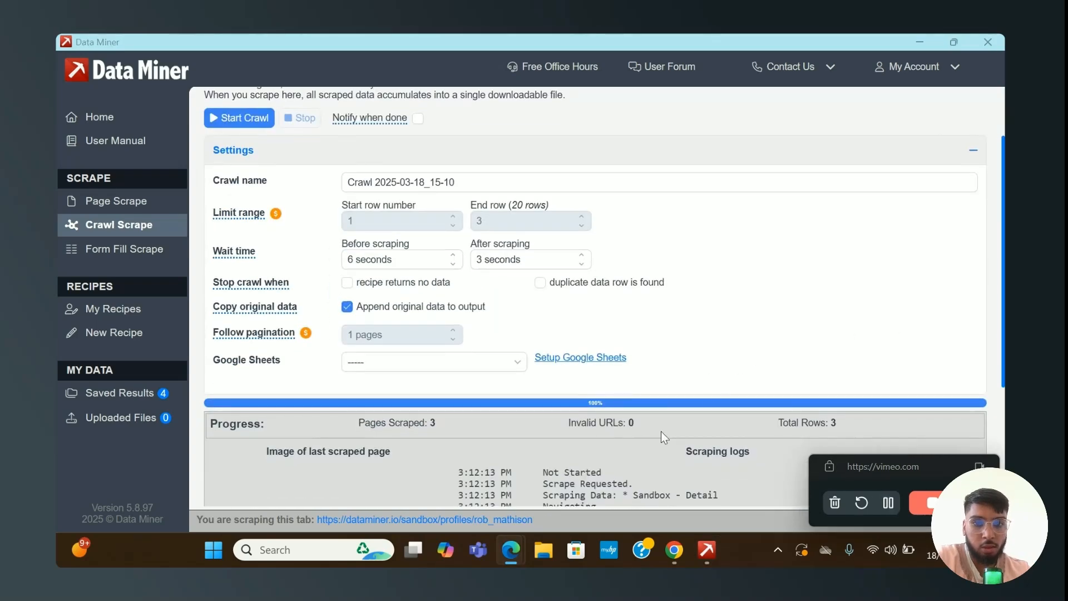
scroll(756, 358, up, 1)
Open the crawl's downloadable results and look across the contact, job and education columns
click(941, 143)
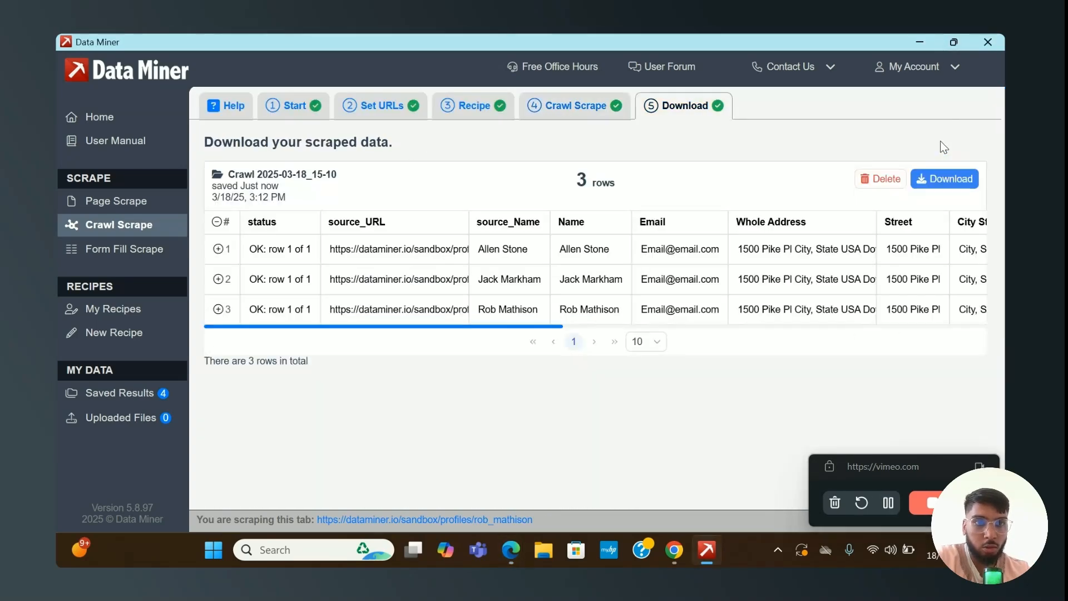
scroll(564, 256, right, 3)
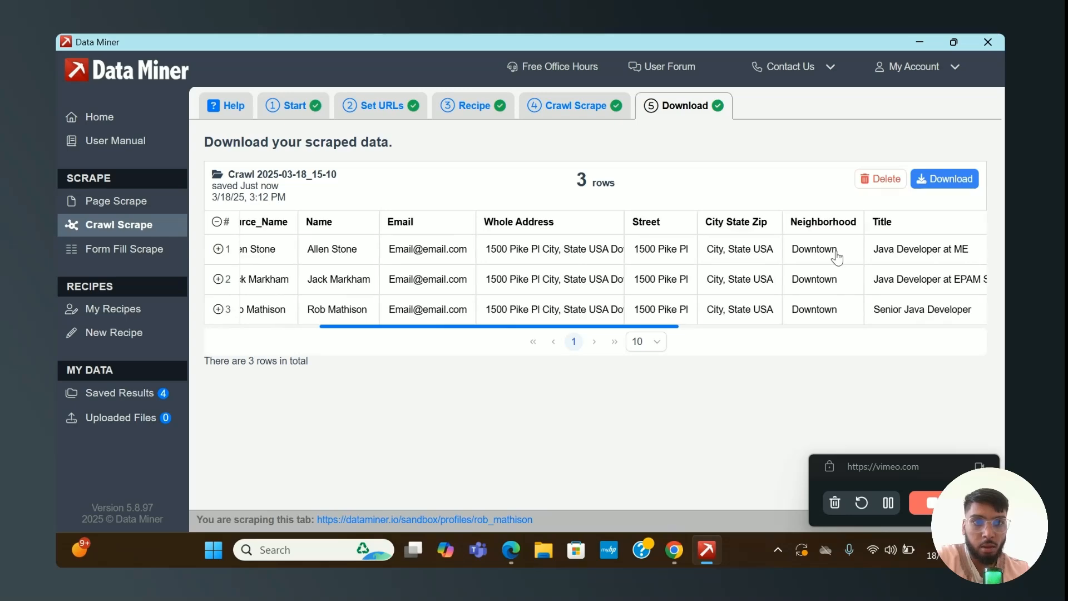
scroll(838, 255, right, 5)
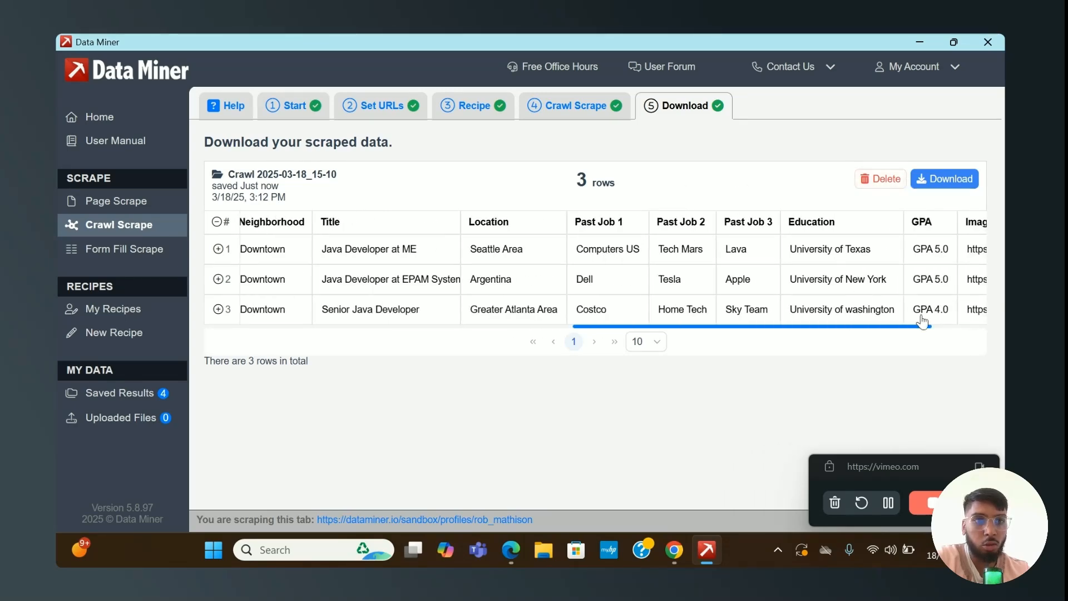
click(887, 502)
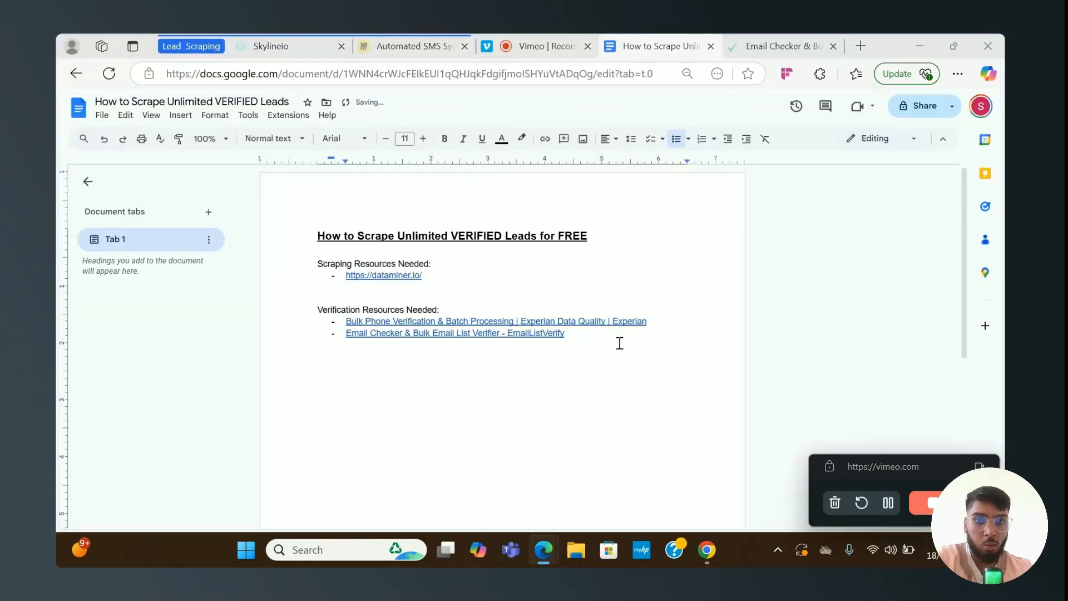
Open Experian's bulk phone verification page from the resources document and read how the validation works
click(536, 324)
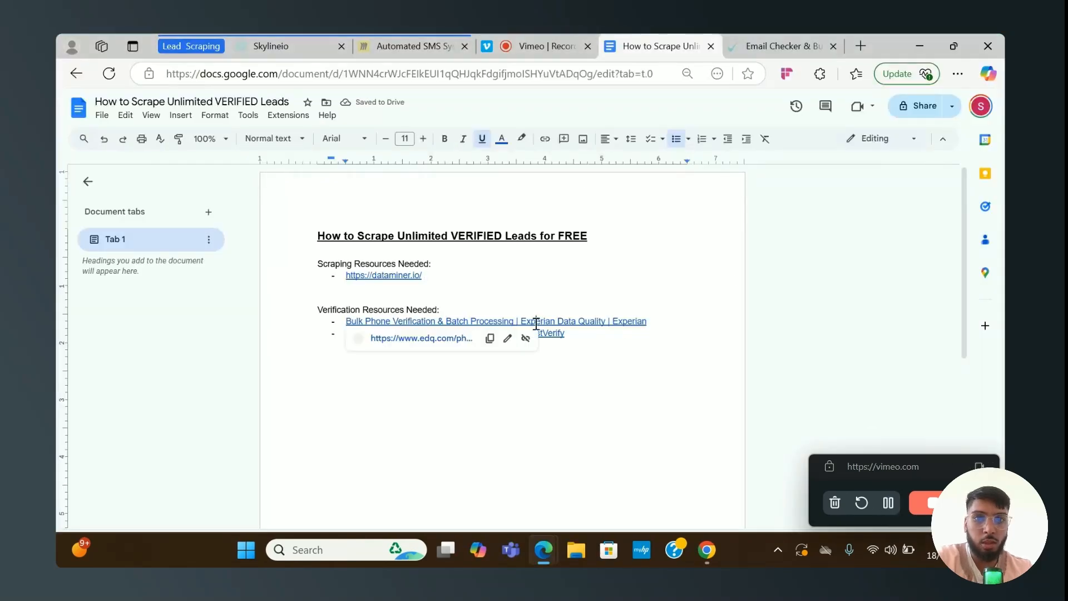
click(445, 340)
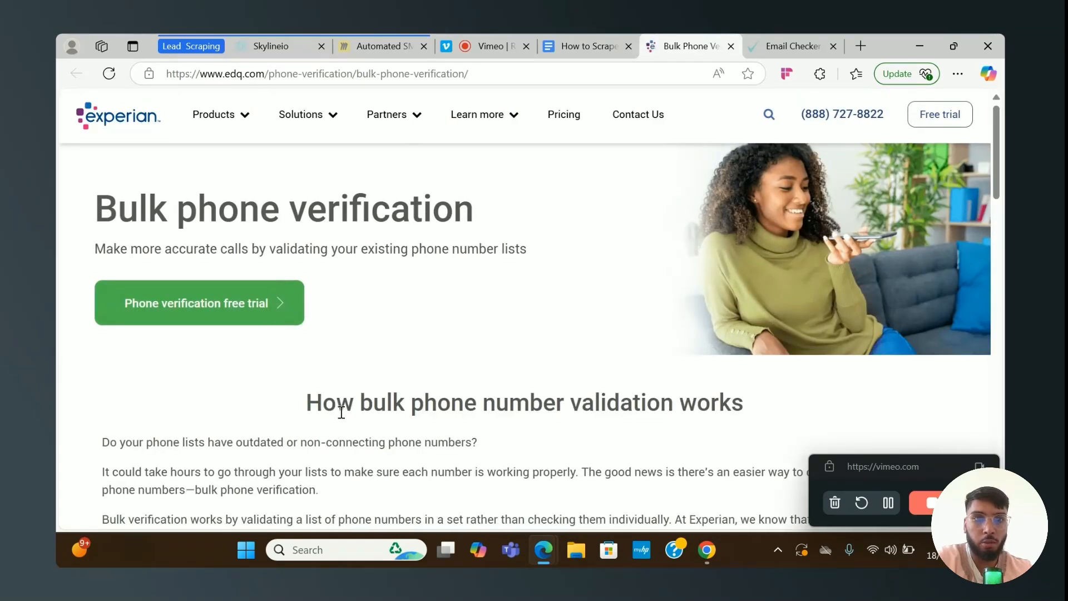
scroll(341, 412, down, 1)
scroll(434, 405, down, 3)
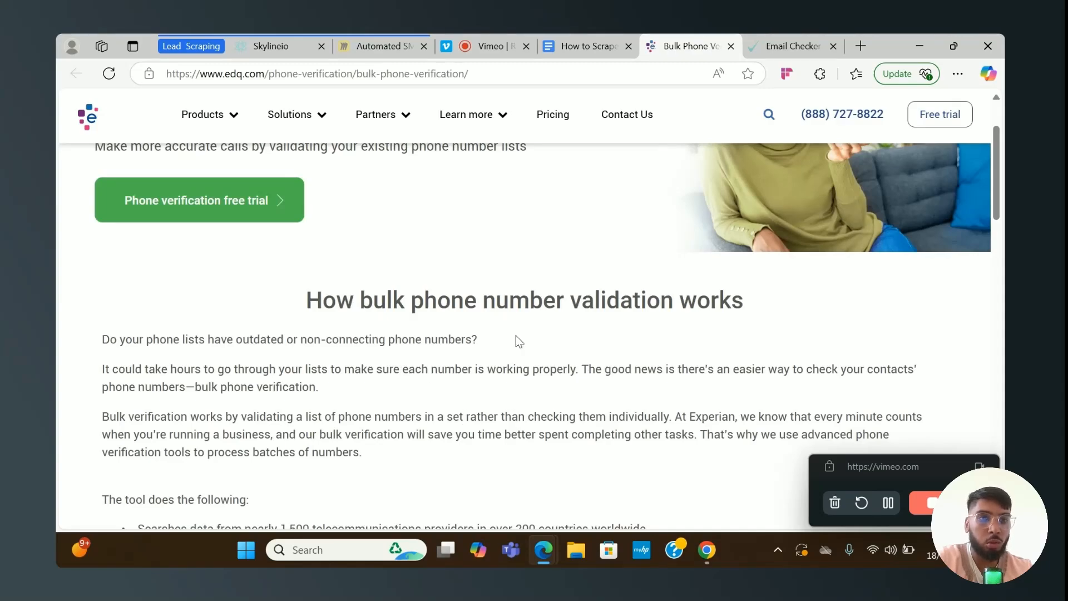
scroll(516, 336, down, 6)
scroll(515, 336, up, 8)
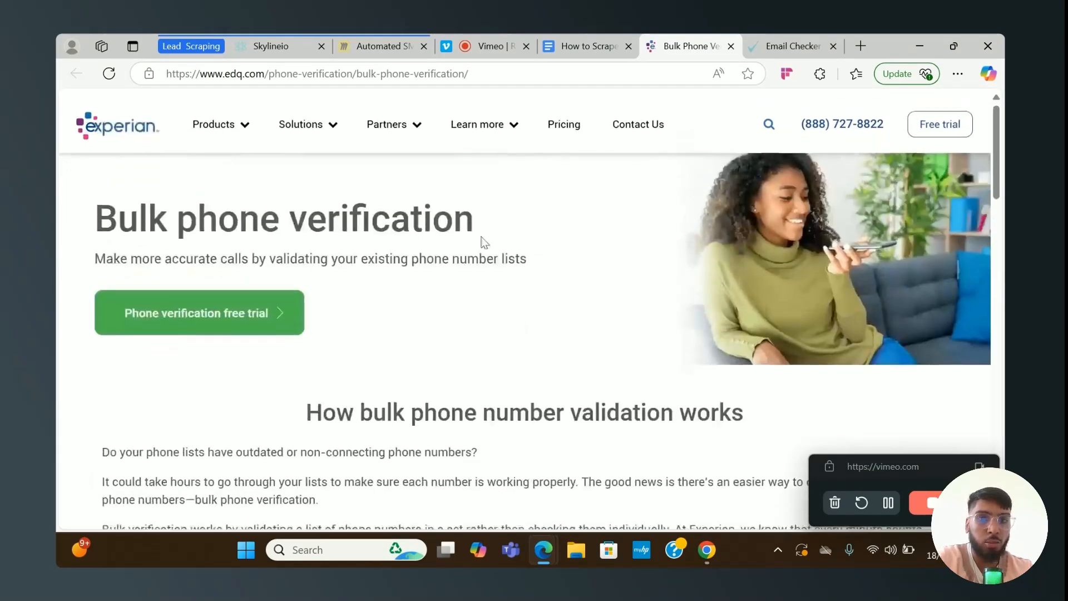
scroll(560, 379, down, 1)
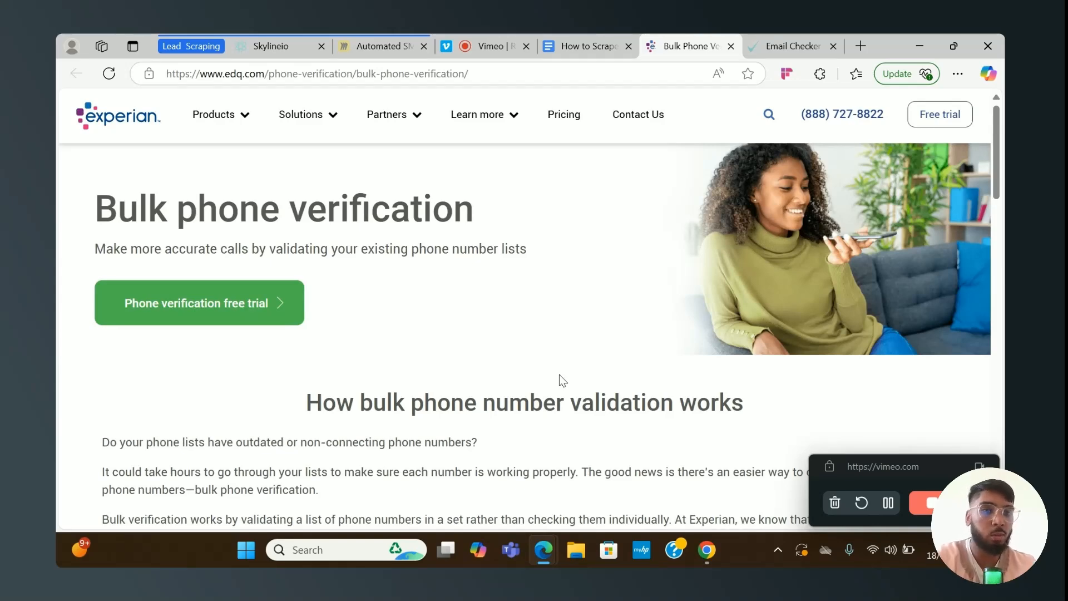
Open the EmailListVerify page from the resources document and read how its bulk email list verification works
click(587, 39)
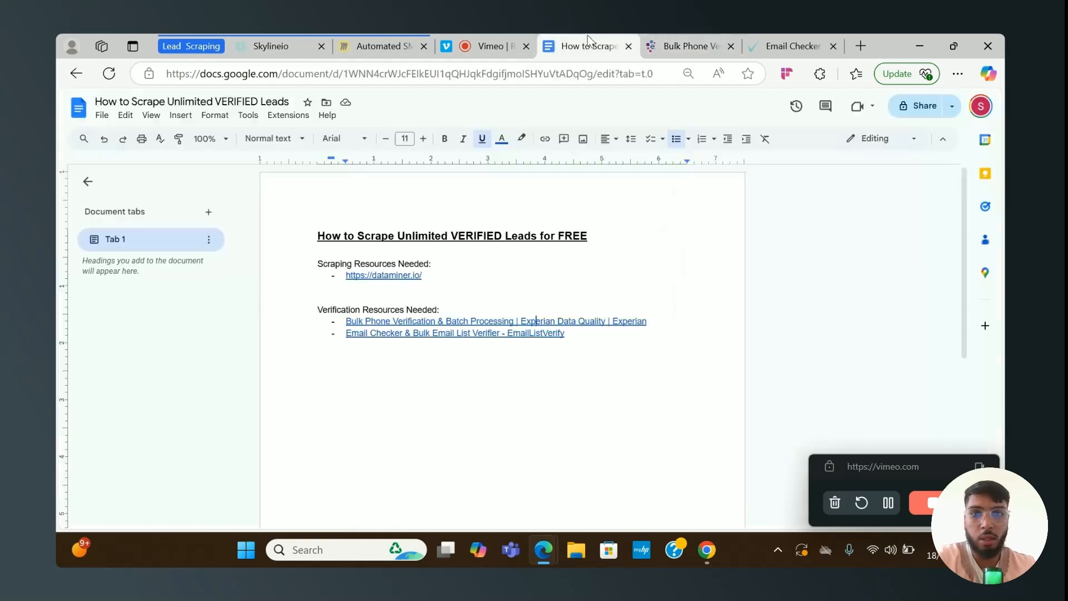
click(383, 333)
right_click(390, 337)
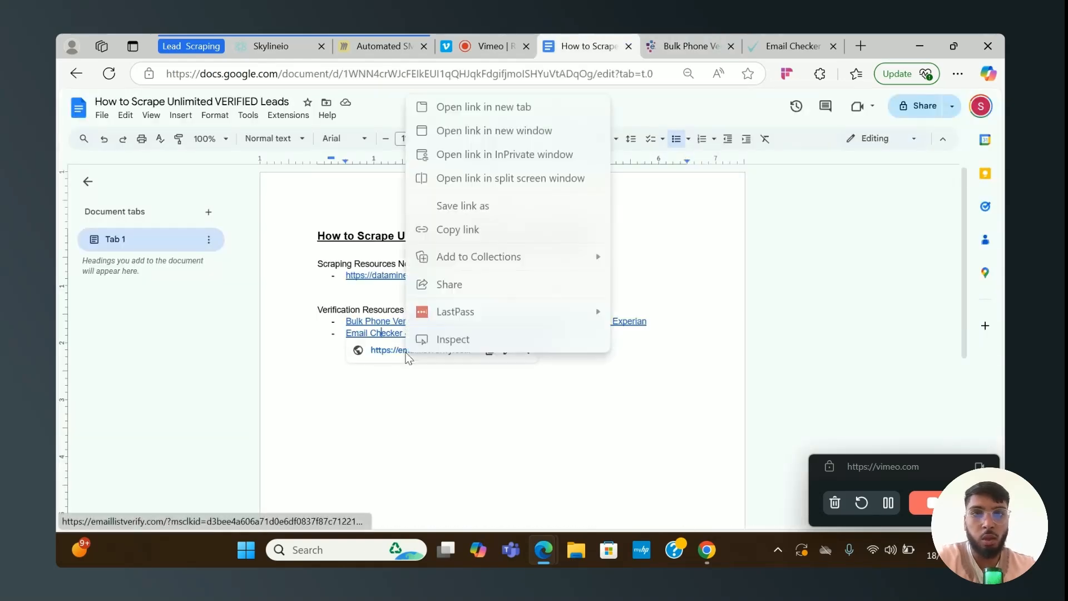
click(383, 350)
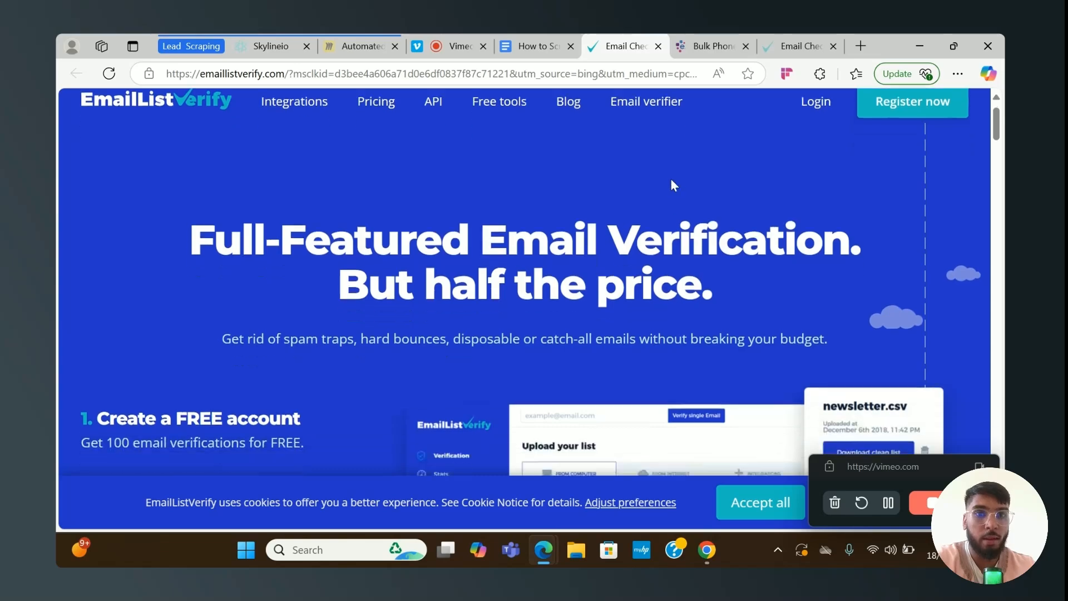
scroll(670, 183, down, 2)
scroll(606, 384, down, 5)
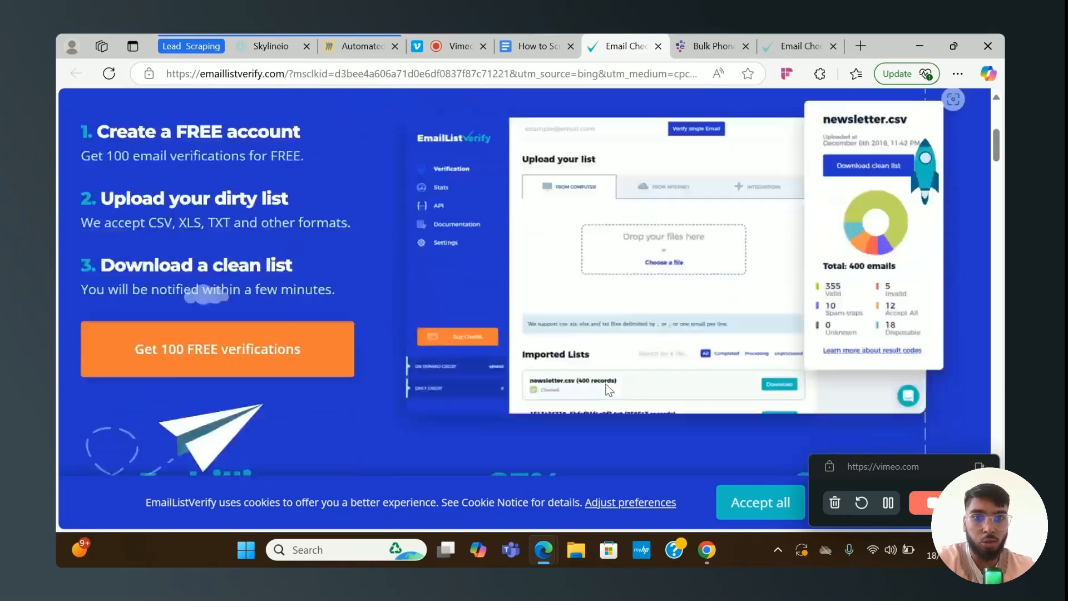
scroll(605, 383, up, 7)
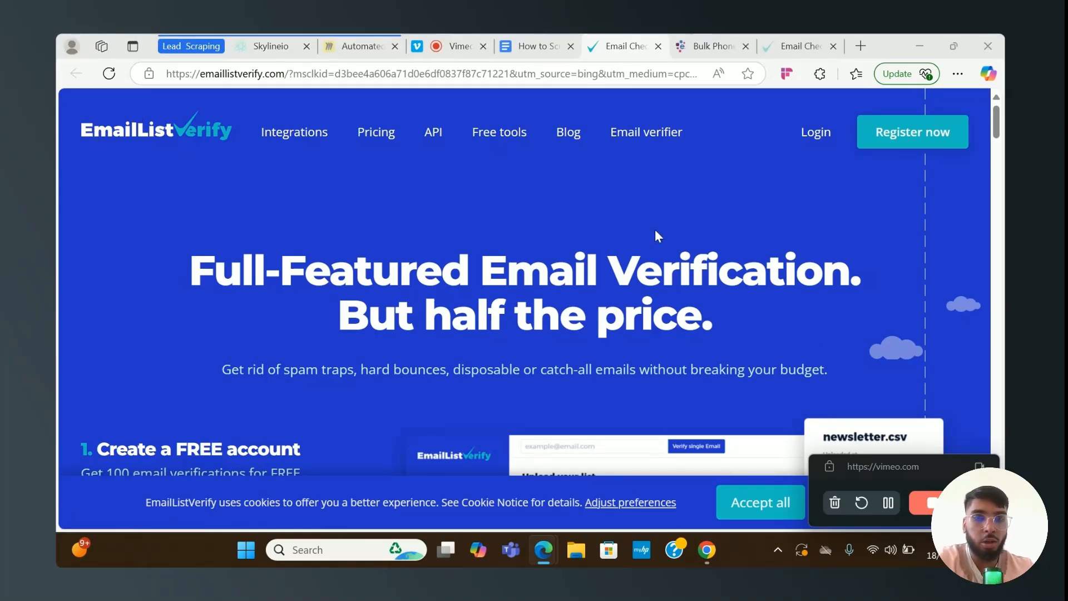
scroll(655, 236, down, 7)
scroll(656, 236, up, 4)
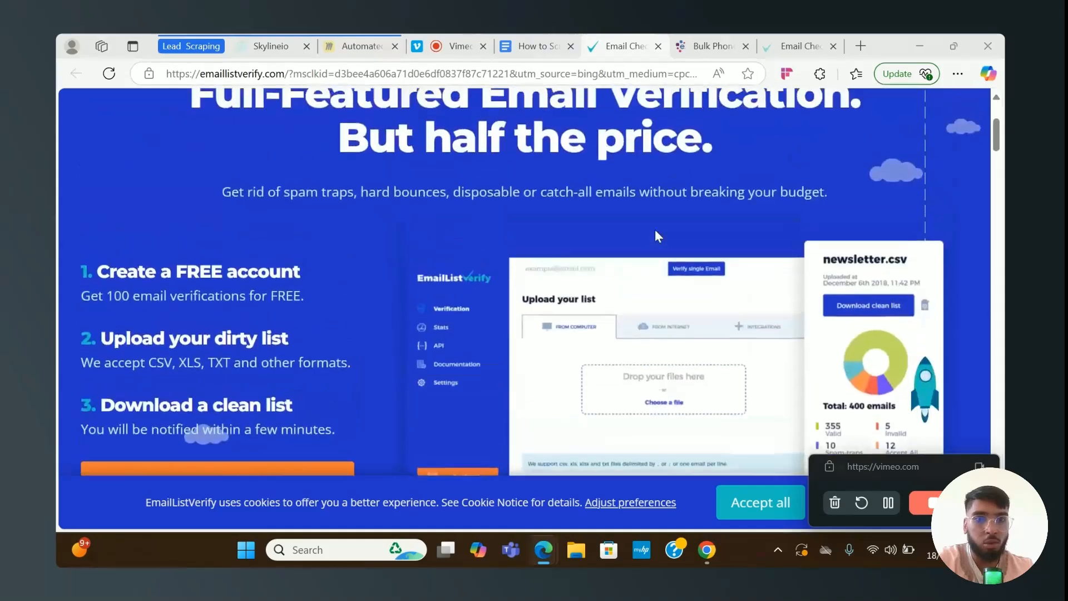
scroll(655, 236, up, 3)
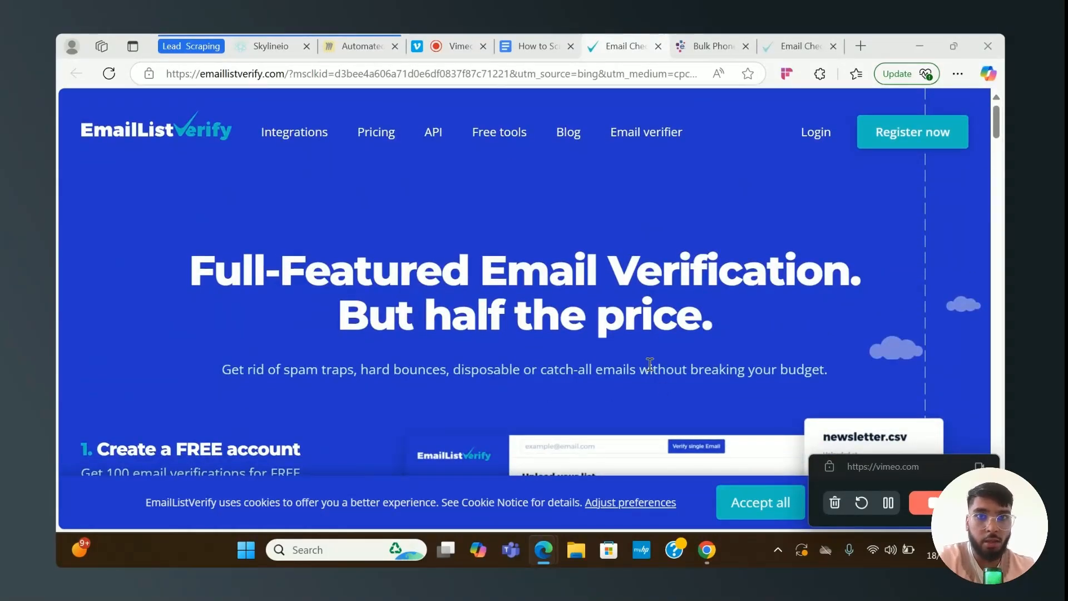
click(887, 509)
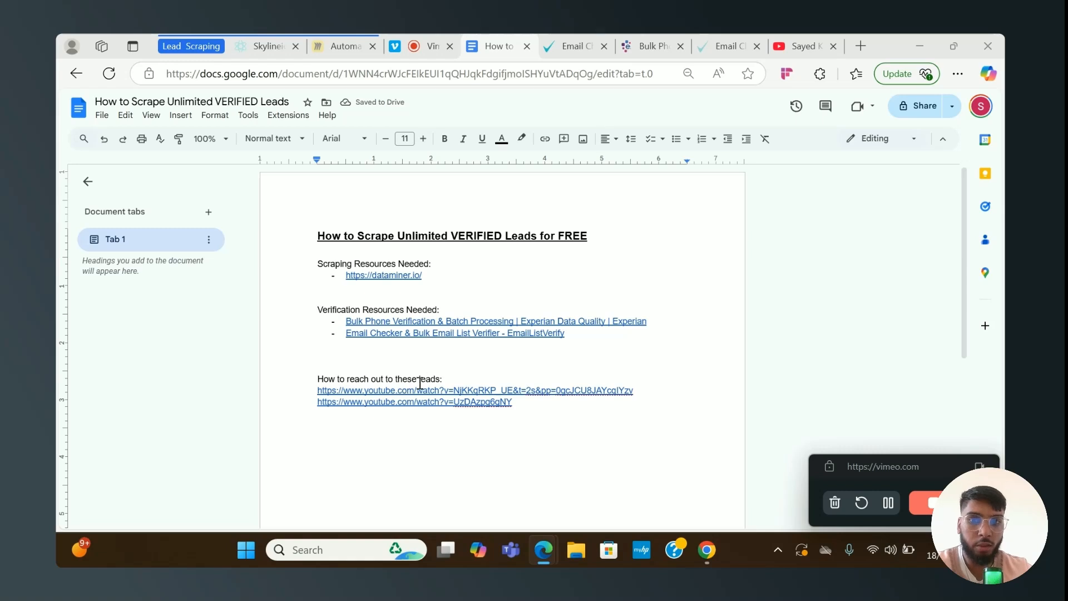
Preview the two YouTube videos linked under "How to reach out to these leads" in the resources document
right_click(479, 389)
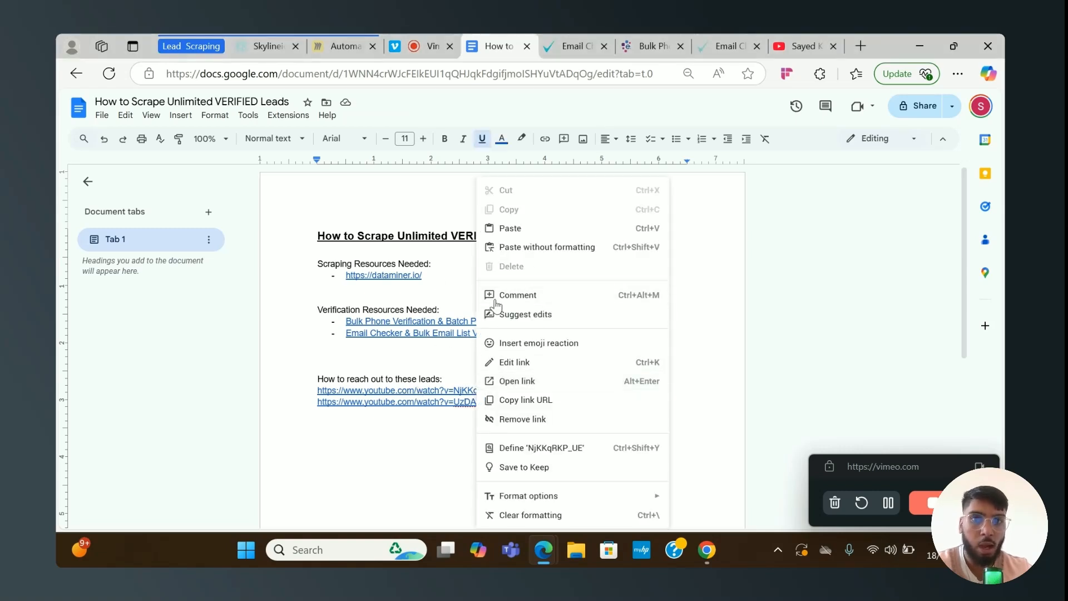
triple_click(418, 391)
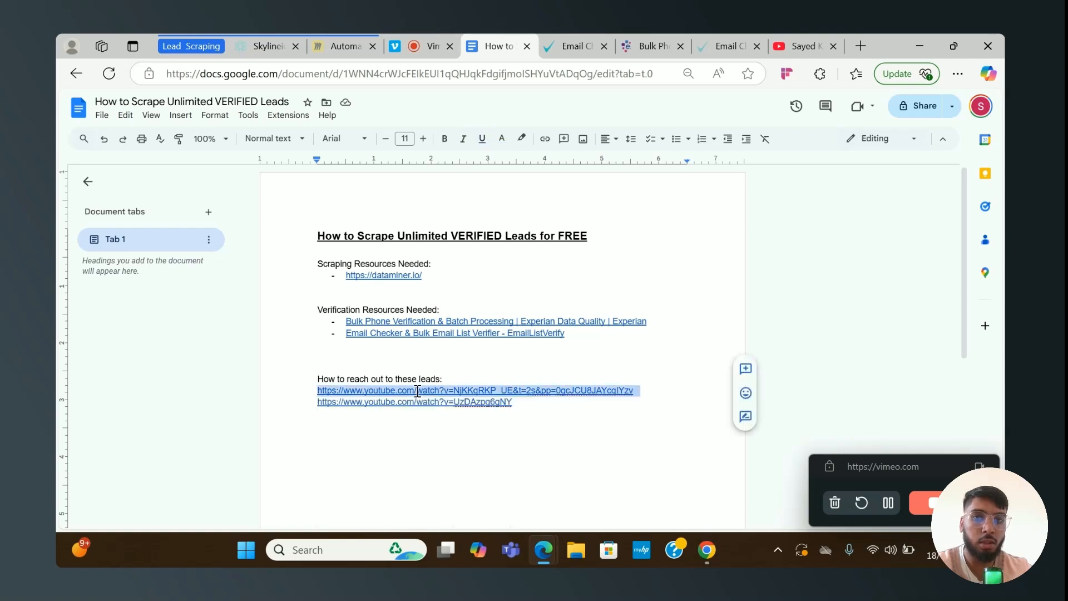
click(418, 391)
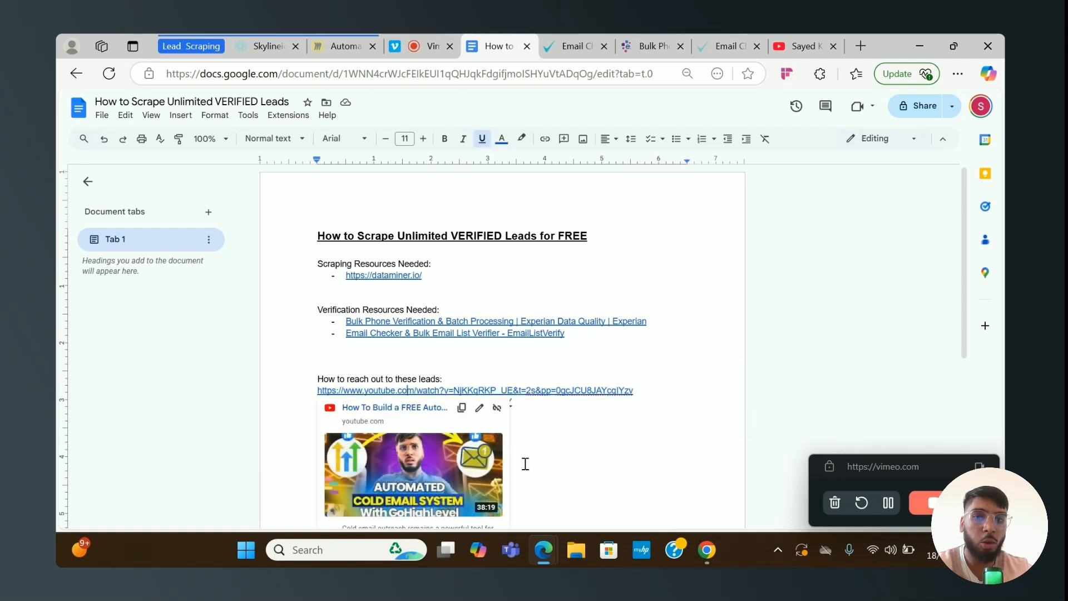
click(576, 415)
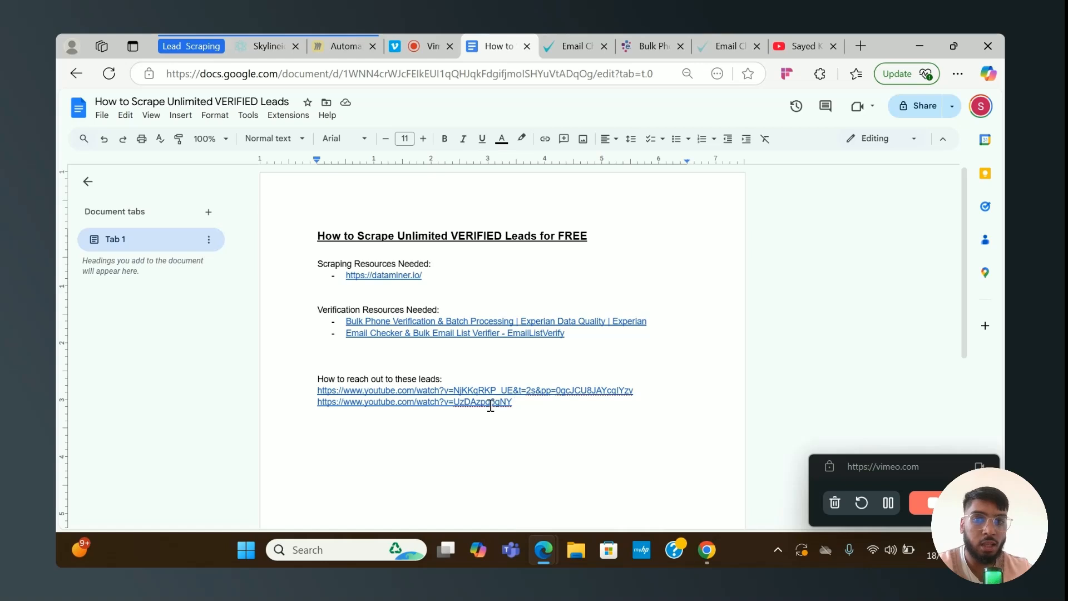
click(490, 405)
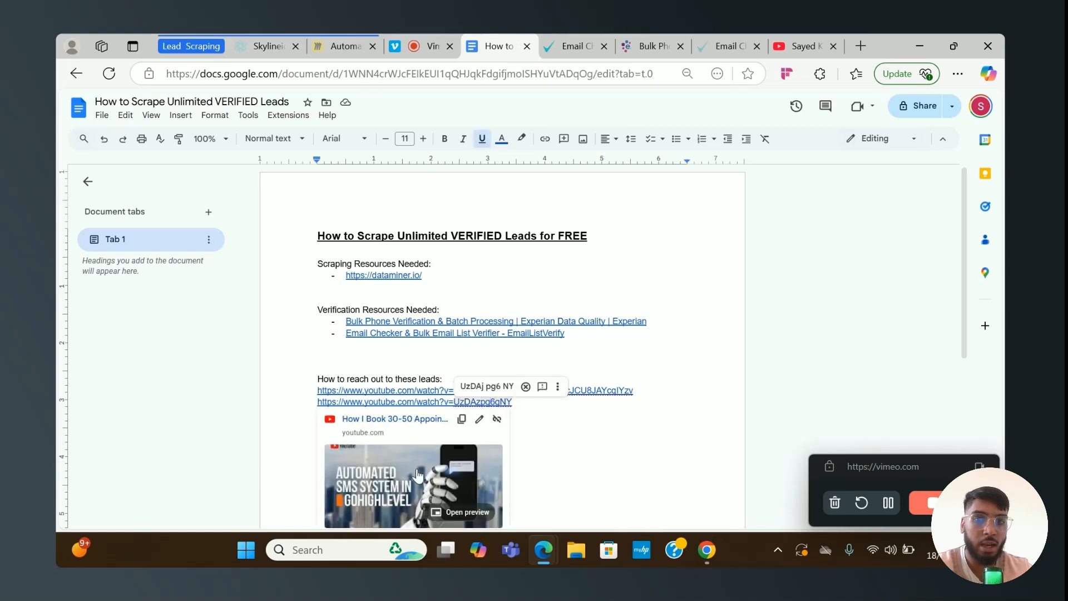